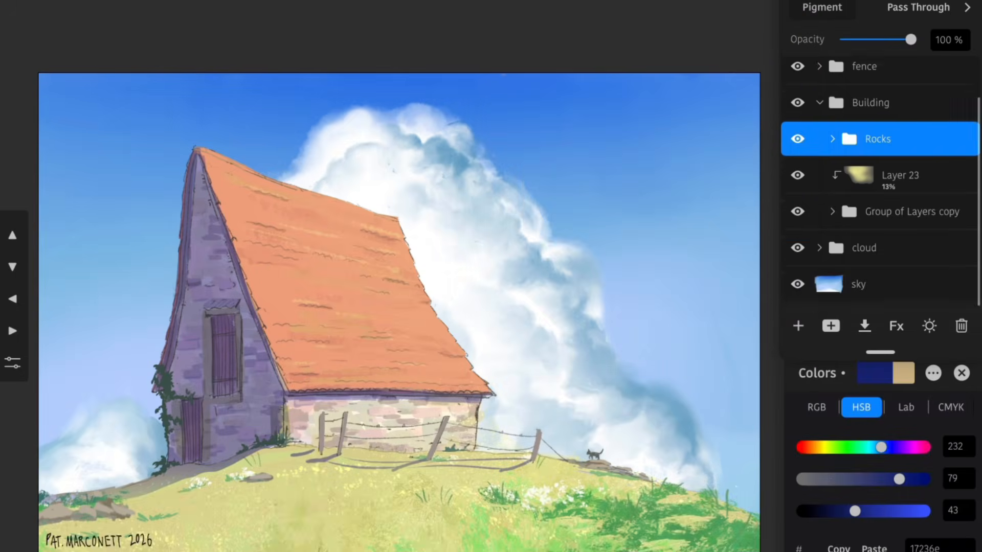
Examine the layers inside the Group of Layers copy folder of the Building group to locate the fence linework.
{"action": "left_click", "coordinate": [832, 218]}
{"action": "scroll", "coordinate": [879, 205], "scroll_direction": "down", "scroll_amount": 2}
{"action": "left_click", "coordinate": [797, 150]}
{"action": "left_click", "coordinate": [798, 151]}
{"action": "scroll", "coordinate": [879, 205], "scroll_direction": "up", "scroll_amount": 3}
{"action": "left_click_drag", "start_coordinate": [893, 270], "coordinate": [893, 110]}
{"action": "scroll", "coordinate": [879, 204], "scroll_direction": "down", "scroll_amount": 4}
{"action": "left_click", "coordinate": [896, 161]}
{"action": "left_click", "coordinate": [905, 197]}
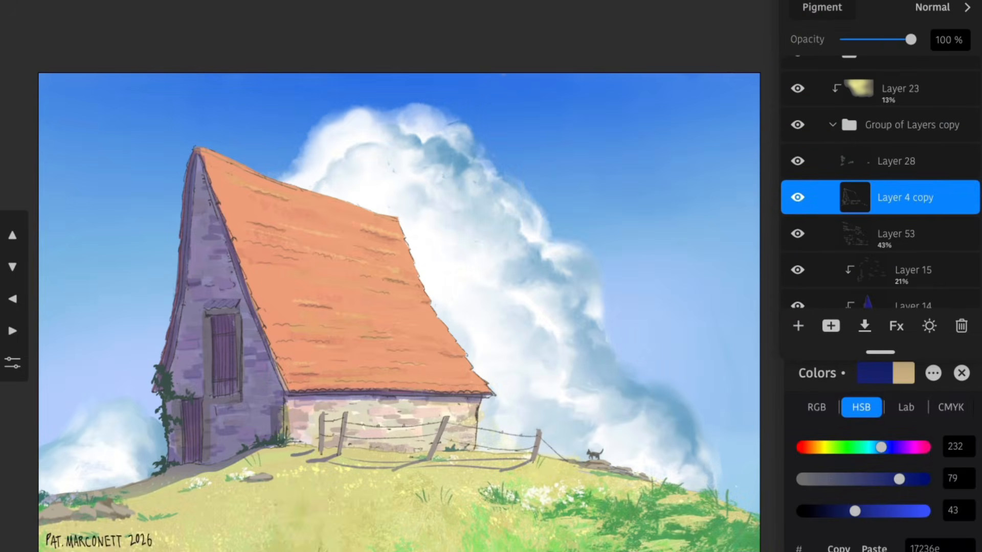
{"action": "left_click", "coordinate": [797, 198]}
{"action": "left_click", "coordinate": [798, 198]}
Lasso the fence linework on Layer 4 copy and transfer it to a new layer above fence f in the fence group.
{"action": "scroll", "coordinate": [529, 511], "scroll_direction": "up", "scroll_amount": 3}
{"action": "mouse_move", "coordinate": [527, 391]}
{"action": "left_mouse_down"}
{"action": "mouse_move", "coordinate": [583, 440]}
{"action": "mouse_move", "coordinate": [528, 393]}
{"action": "mouse_move", "coordinate": [538, 460]}
{"action": "mouse_move", "coordinate": [236, 376]}
{"action": "mouse_move", "coordinate": [515, 382]}
{"action": "left_mouse_up"}
{"action": "left_click", "coordinate": [798, 198]}
{"action": "left_click", "coordinate": [798, 197]}
{"action": "key", "text": "ctrl+x"}
{"action": "scroll", "coordinate": [879, 205], "scroll_direction": "up", "scroll_amount": 4}
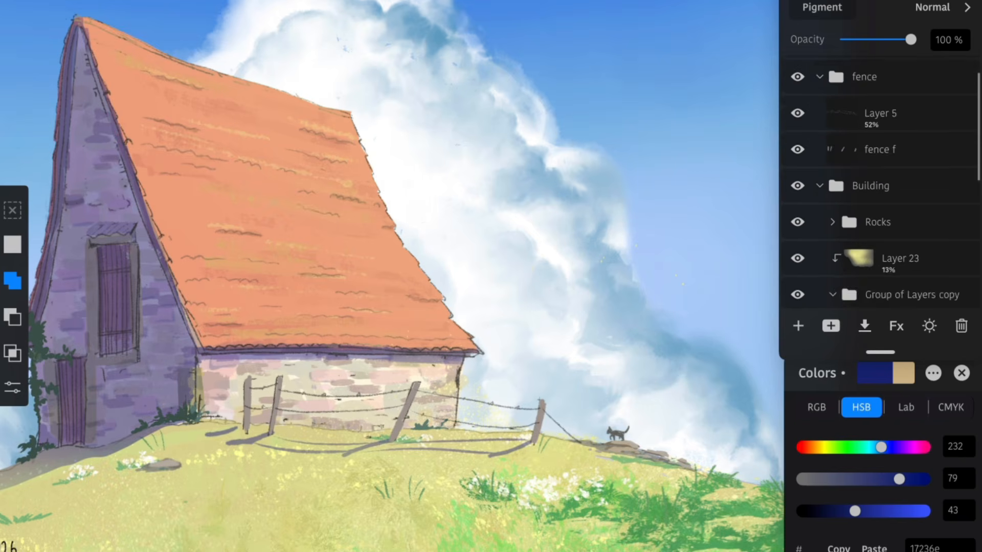
{"action": "left_click", "coordinate": [879, 184]}
{"action": "left_click", "coordinate": [881, 148]}
{"action": "left_click", "coordinate": [879, 185]}
{"action": "key", "text": "ctrl+v"}
Hide the Building group to isolate the pasted fence linework and clean the stray ground and barn-corner lines off its layer.
{"action": "left_click", "coordinate": [798, 257]}
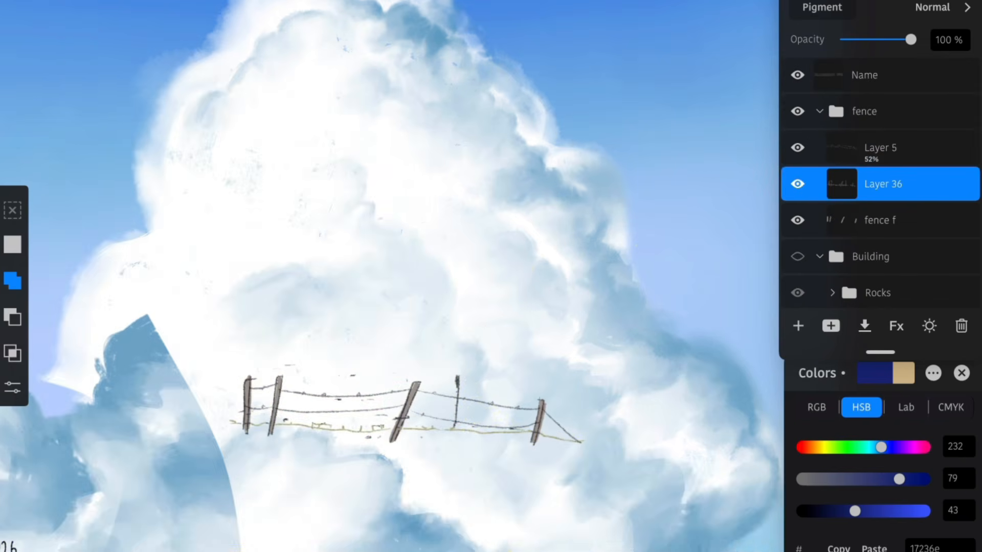
{"action": "left_click", "coordinate": [798, 184]}
{"action": "left_click", "coordinate": [798, 184]}
{"action": "scroll", "coordinate": [542, 353], "scroll_direction": "up", "scroll_amount": 3}
{"action": "mouse_move", "coordinate": [366, 212]}
{"action": "left_mouse_down"}
{"action": "mouse_move", "coordinate": [313, 309]}
{"action": "mouse_move", "coordinate": [132, 323]}
{"action": "mouse_move", "coordinate": [701, 349]}
{"action": "mouse_move", "coordinate": [449, 302]}
{"action": "left_mouse_up"}
{"action": "left_click_drag", "start_coordinate": [236, 326], "coordinate": [358, 165]}
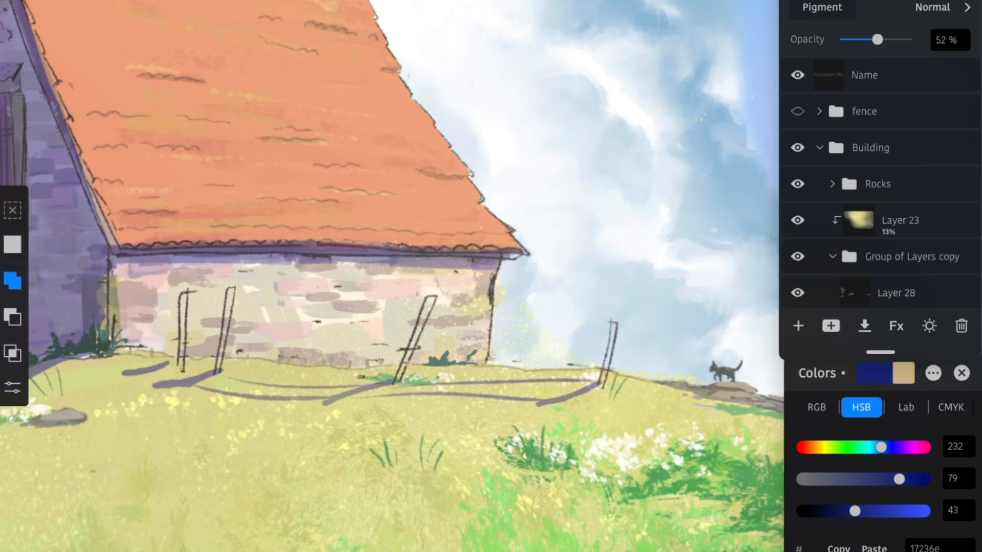
Erase the duplicate fence post outlines from Layer 4 copy in the Building group.
{"action": "scroll", "coordinate": [880, 204], "scroll_direction": "down", "scroll_amount": 3}
{"action": "left_click", "coordinate": [905, 181]}
{"action": "left_click_drag", "start_coordinate": [312, 321], "coordinate": [389, 344]}
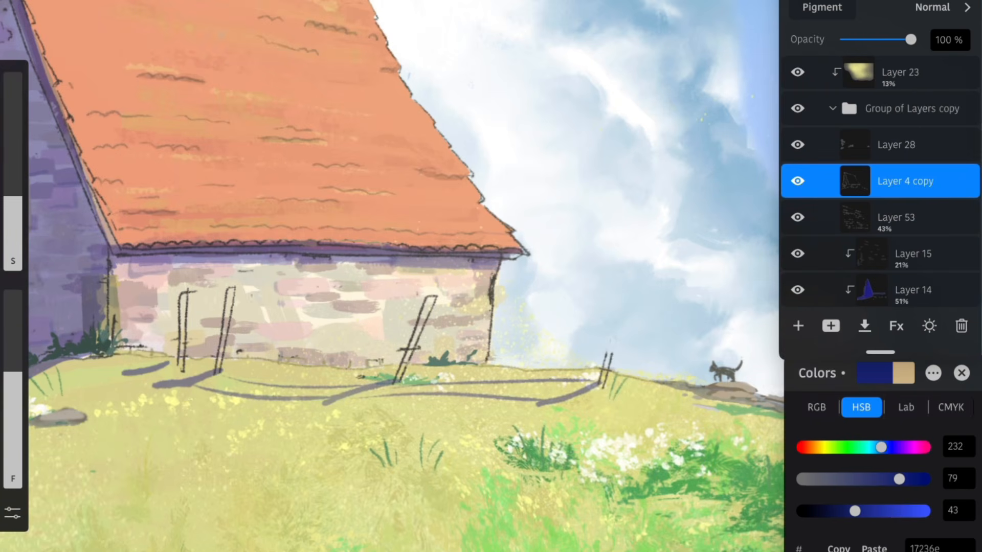
{"action": "left_click_drag", "start_coordinate": [235, 286], "coordinate": [220, 369]}
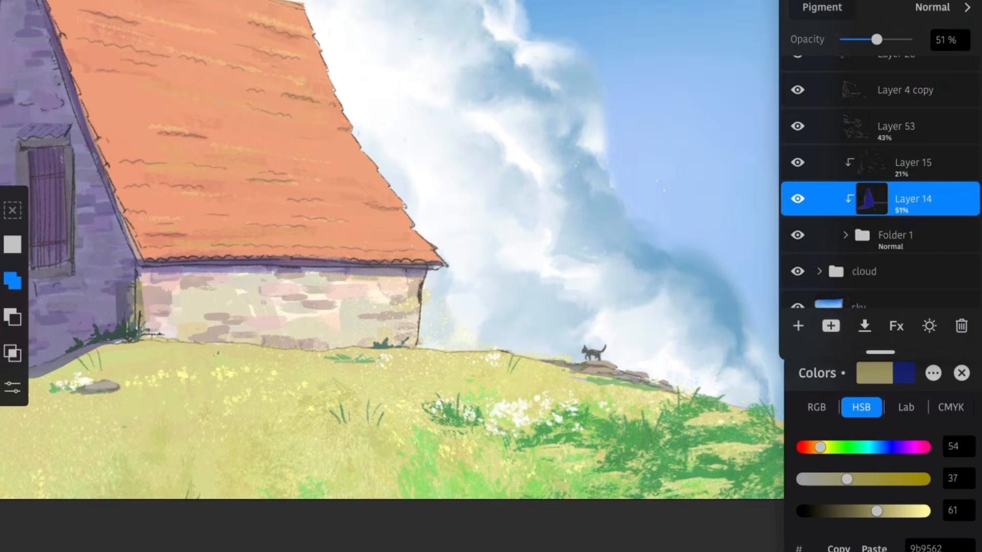
Increase the opacity of the fence shadow layer S in the fence group.
{"action": "scroll", "coordinate": [879, 204], "scroll_direction": "up", "scroll_amount": 3}
{"action": "scroll", "coordinate": [879, 184], "scroll_direction": "up", "scroll_amount": 3}
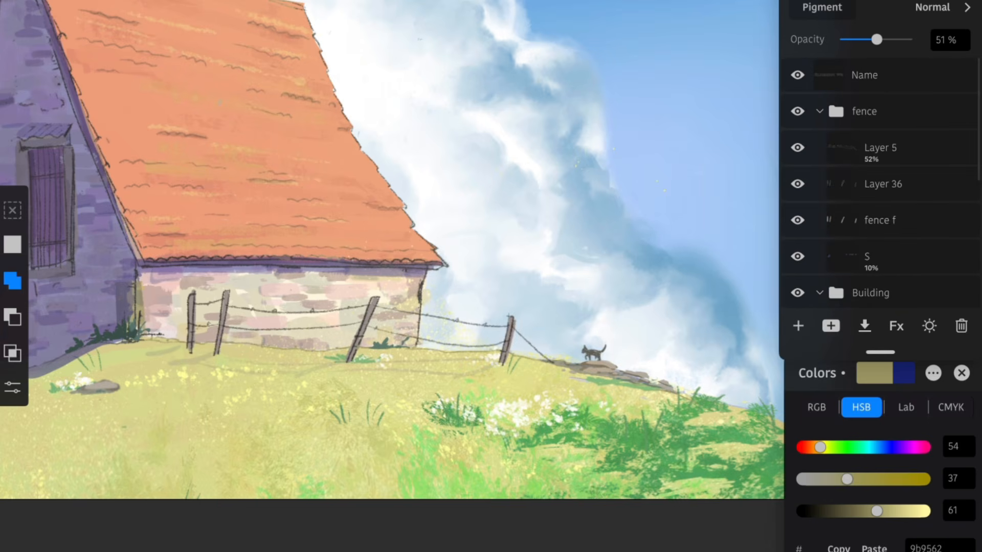
{"action": "left_click", "coordinate": [880, 220]}
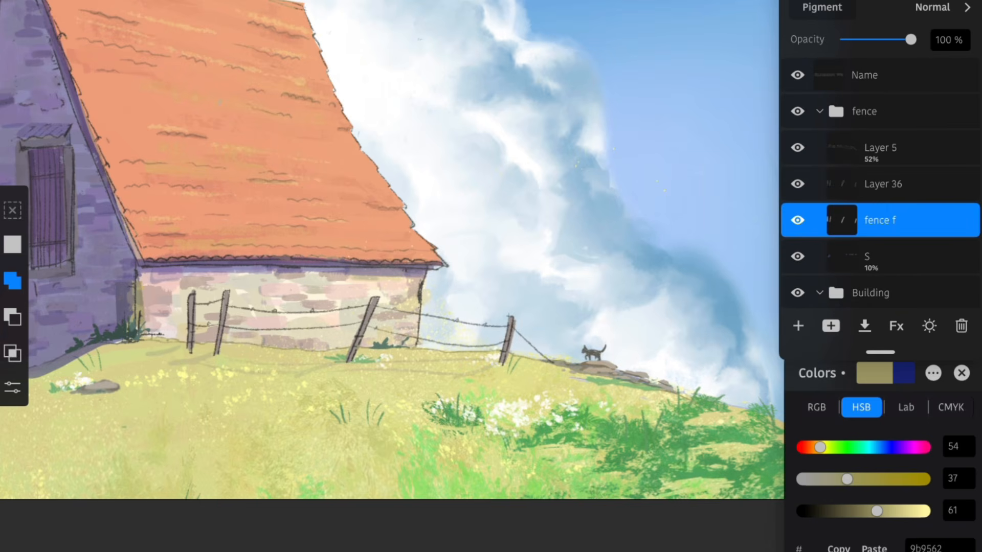
{"action": "left_click", "coordinate": [880, 256]}
{"action": "left_click_drag", "start_coordinate": [847, 40], "coordinate": [862, 39]}
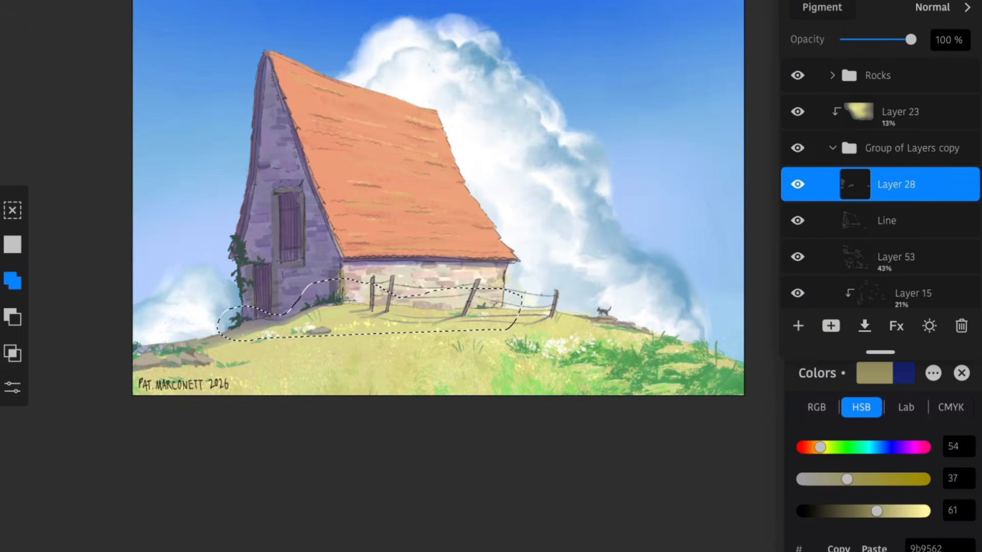
Move the lassoed ground plants from Layer 28 to a new layer above the fence group and name it Plant cards.
{"action": "left_click", "coordinate": [13, 210]}
{"action": "scroll", "coordinate": [879, 184], "scroll_direction": "up", "scroll_amount": 3}
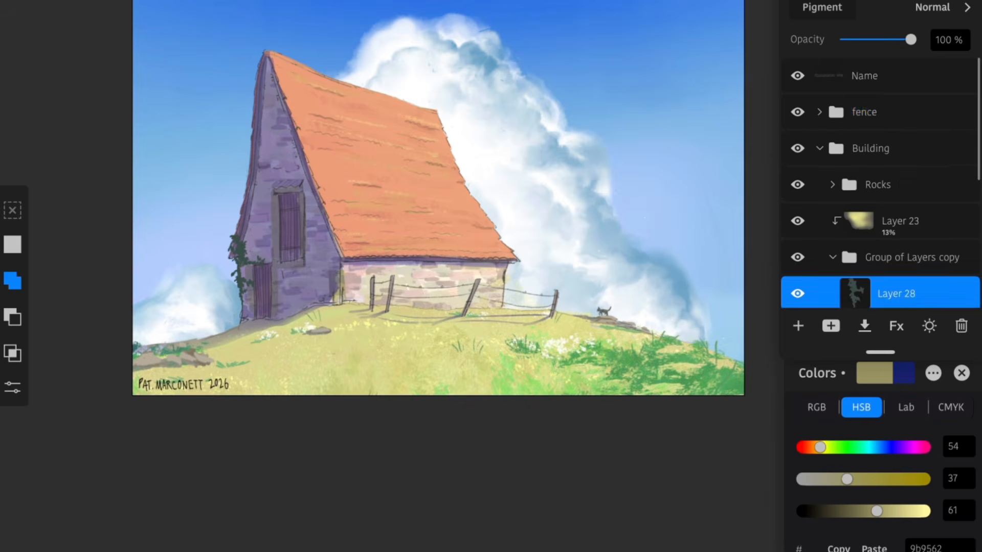
{"action": "left_click", "coordinate": [879, 111]}
{"action": "left_click", "coordinate": [798, 326]}
{"action": "left_click", "coordinate": [880, 112]}
{"action": "left_click", "coordinate": [678, 1]}
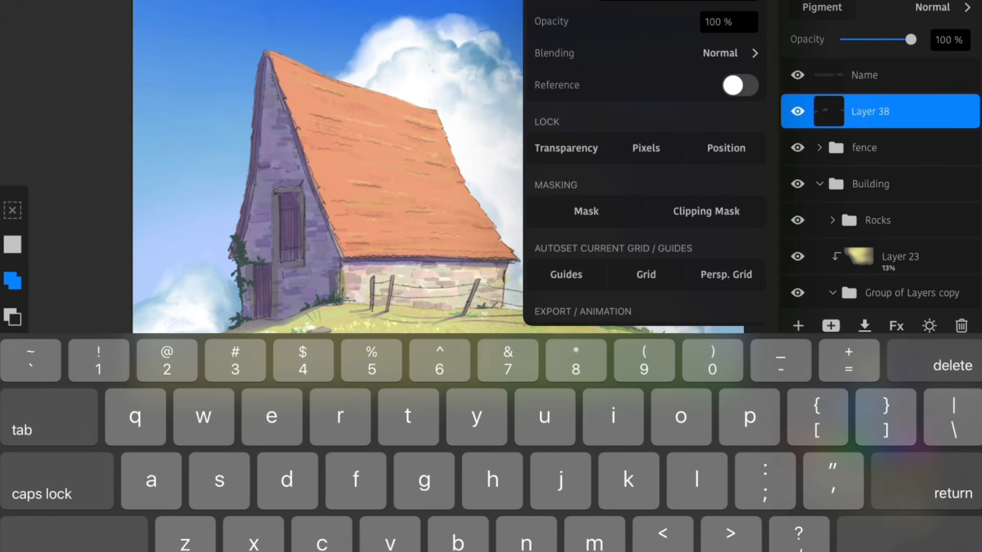
{"action": "type", "text": "Plant cards"}
{"action": "key", "text": "Return"}
Hide the Name layer and rename the upper building group as Hill, checking what its Rocks folder contains.
{"action": "left_click", "coordinate": [797, 75]}
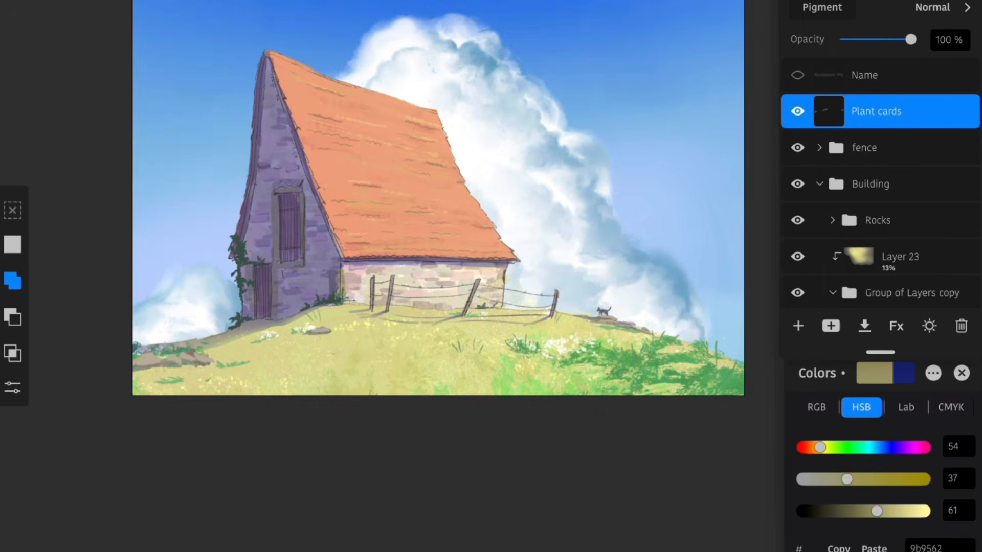
{"action": "scroll", "coordinate": [879, 184], "scroll_direction": "down", "scroll_amount": 1}
{"action": "left_click", "coordinate": [870, 153]}
{"action": "left_click", "coordinate": [797, 220]}
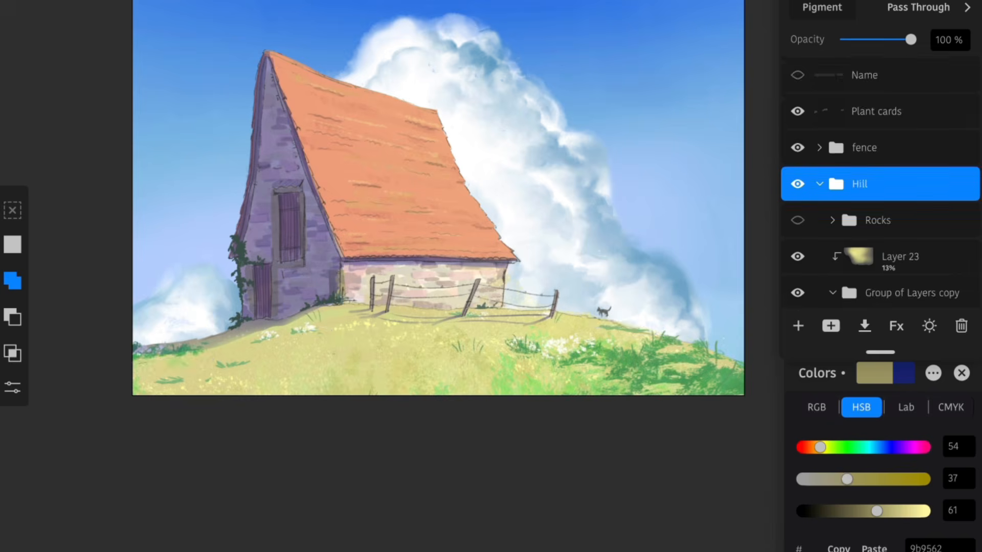
{"action": "left_click", "coordinate": [798, 220]}
Lasso the barn above the hill line and delete it from the whole Hill group, clearing the selection.
{"action": "scroll", "coordinate": [880, 204], "scroll_direction": "down", "scroll_amount": 2}
{"action": "left_click", "coordinate": [911, 193]}
{"action": "left_click", "coordinate": [896, 230]}
{"action": "scroll", "coordinate": [879, 204], "scroll_direction": "down", "scroll_amount": 1}
{"action": "left_click", "coordinate": [887, 217]}
{"action": "mouse_move", "coordinate": [666, 482]}
{"action": "left_mouse_down"}
{"action": "mouse_move", "coordinate": [586, 292]}
{"action": "mouse_move", "coordinate": [487, 317]}
{"action": "mouse_move", "coordinate": [338, 301]}
{"action": "mouse_move", "coordinate": [248, 322]}
{"action": "mouse_move", "coordinate": [389, 488]}
{"action": "mouse_move", "coordinate": [450, 483]}
{"action": "left_mouse_up"}
{"action": "scroll", "coordinate": [880, 204], "scroll_direction": "up", "scroll_amount": 2}
{"action": "mouse_move", "coordinate": [200, 174]}
{"action": "left_mouse_down"}
{"action": "mouse_move", "coordinate": [509, 299]}
{"action": "mouse_move", "coordinate": [342, 292]}
{"action": "mouse_move", "coordinate": [243, 321]}
{"action": "mouse_move", "coordinate": [176, 194]}
{"action": "mouse_move", "coordinate": [204, 23]}
{"action": "left_mouse_up"}
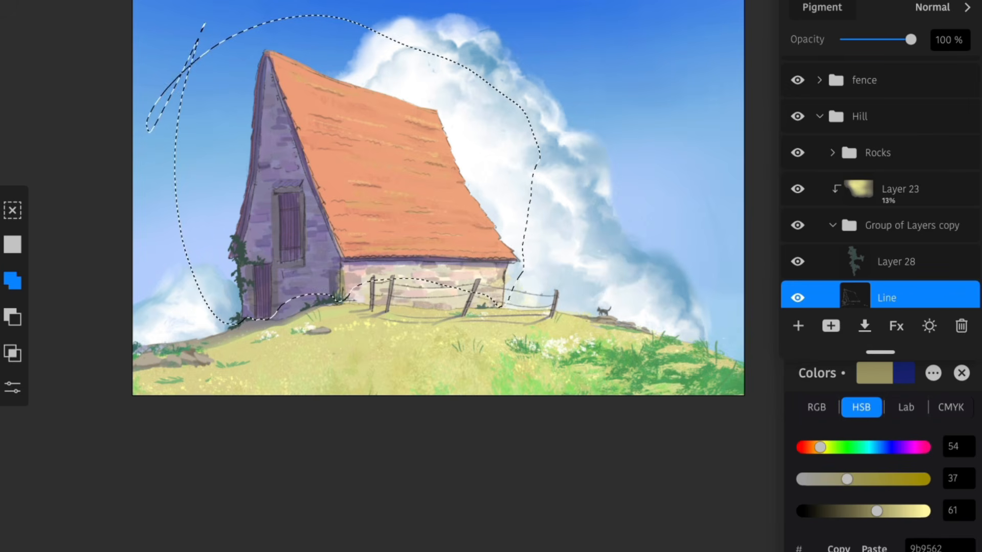
{"action": "left_click", "coordinate": [879, 117]}
{"action": "key", "text": "Delete"}
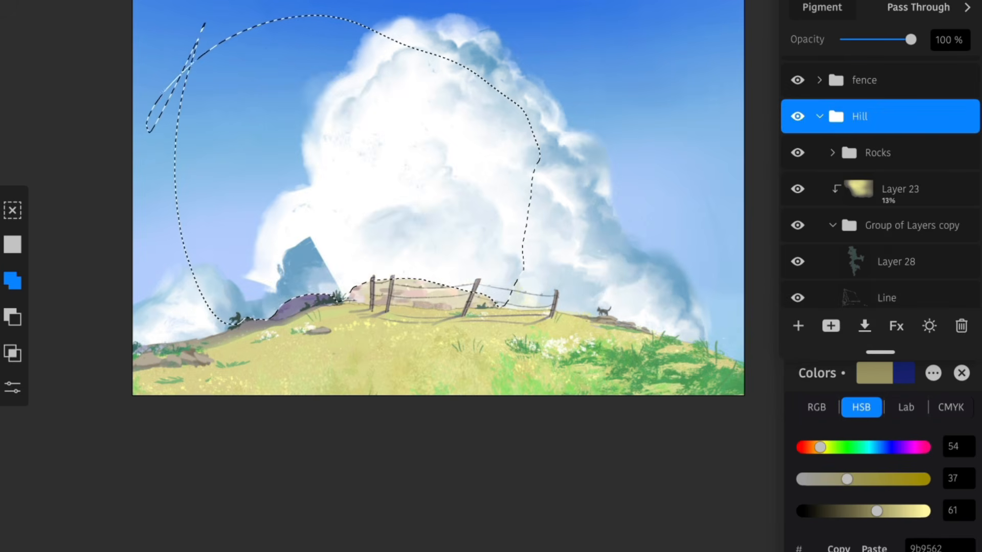
{"action": "left_click", "coordinate": [12, 210]}
Look through the Hill group's line and shadow layers and the contents of its Folder 1.
{"action": "scroll", "coordinate": [516, 288], "scroll_direction": "up", "scroll_amount": 3}
{"action": "scroll", "coordinate": [879, 205], "scroll_direction": "down", "scroll_amount": 5}
{"action": "left_click", "coordinate": [890, 202]}
{"action": "scroll", "coordinate": [880, 190], "scroll_direction": "down", "scroll_amount": 1}
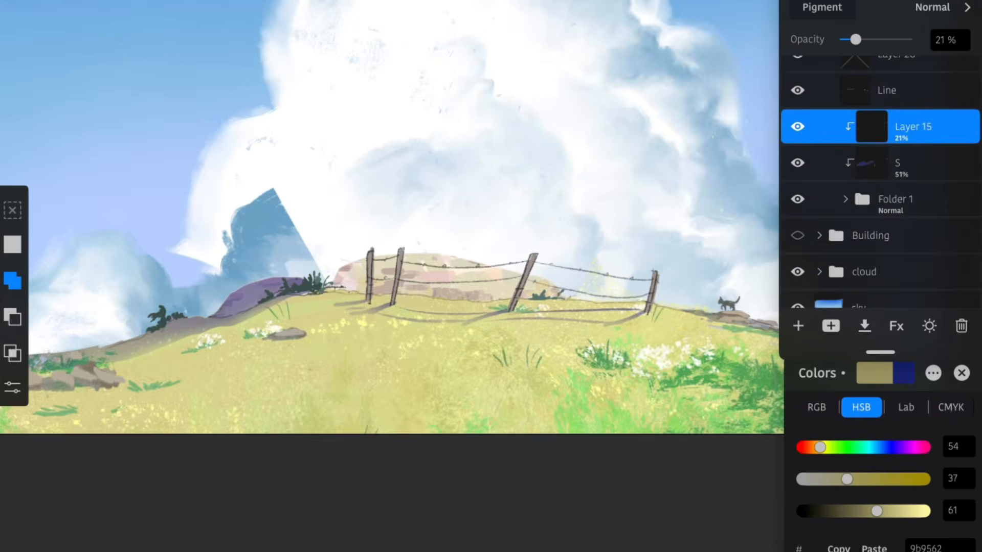
{"action": "left_click", "coordinate": [890, 199]}
{"action": "scroll", "coordinate": [880, 179], "scroll_direction": "up", "scroll_amount": 5}
{"action": "left_click", "coordinate": [900, 134]}
{"action": "left_click", "coordinate": [900, 194]}
{"action": "scroll", "coordinate": [880, 189], "scroll_direction": "down", "scroll_amount": 2}
{"action": "left_click", "coordinate": [900, 234]}
Rename Layer 6 Copy 2 as Cat and move it up out of its place above Layer 6.
{"action": "left_click", "coordinate": [900, 198]}
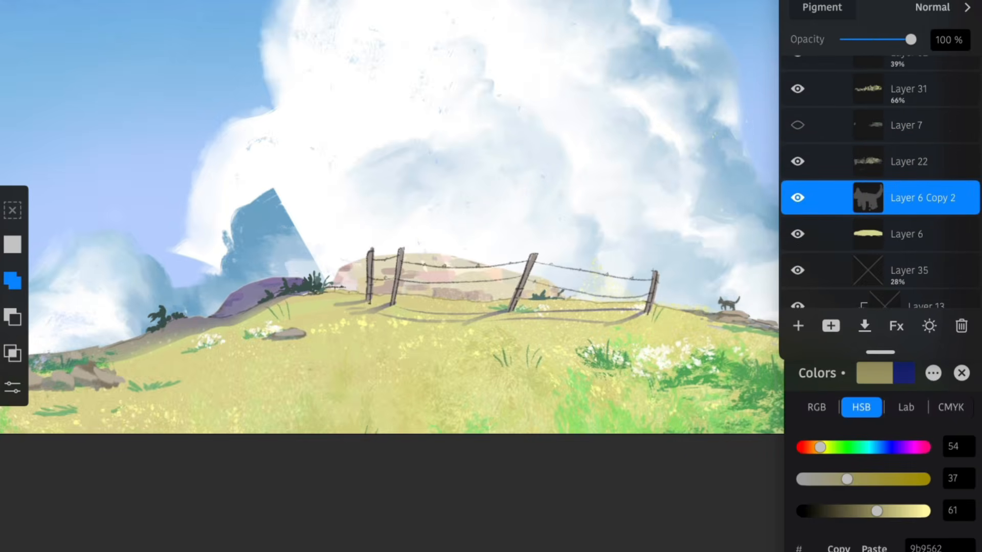
{"action": "left_click", "coordinate": [920, 198]}
{"action": "left_click", "coordinate": [711, 40]}
{"action": "type", "text": "Cat"}
{"action": "key", "text": "Return"}
{"action": "left_click_drag", "start_coordinate": [900, 198], "coordinate": [900, 84]}
Delete the empty leftover layers below Layer 6 in the Hill group, including Layer 35 and Layer 13.
{"action": "scroll", "coordinate": [879, 190], "scroll_direction": "down", "scroll_amount": 5}
{"action": "scroll", "coordinate": [880, 189], "scroll_direction": "down", "scroll_amount": 7}
{"action": "scroll", "coordinate": [879, 189], "scroll_direction": "up", "scroll_amount": 1}
{"action": "left_click", "coordinate": [900, 233]}
{"action": "left_click_drag", "start_coordinate": [869, 198], "coordinate": [920, 198]}
{"action": "left_click_drag", "start_coordinate": [869, 161], "coordinate": [920, 161]}
{"action": "left_click", "coordinate": [962, 326]}
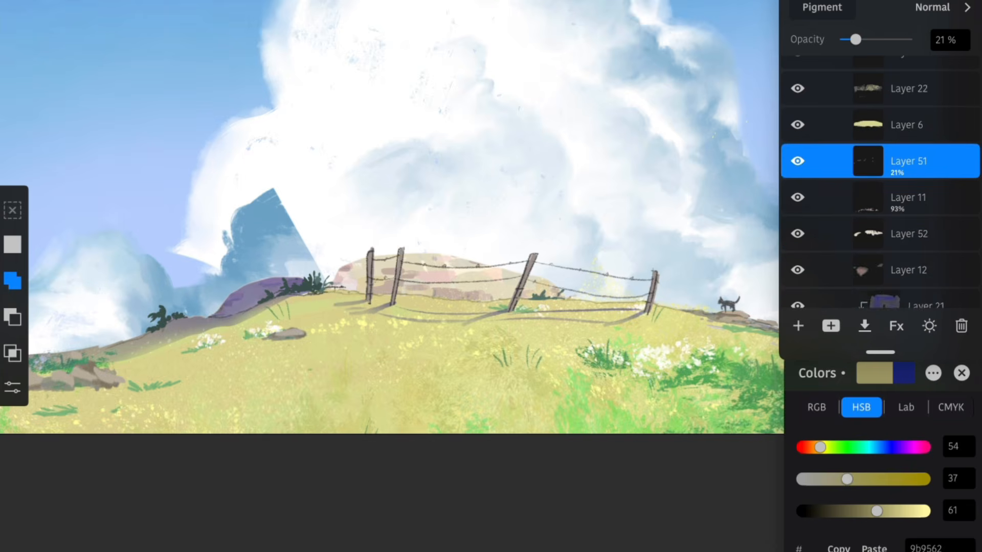
Hide the remaining barn wall layers in the Hill group, including Layers 21, 12, 52, 11 and 51.
{"action": "scroll", "coordinate": [880, 190], "scroll_direction": "up", "scroll_amount": 1}
{"action": "scroll", "coordinate": [879, 189], "scroll_direction": "down", "scroll_amount": 5}
{"action": "left_click", "coordinate": [900, 206]}
{"action": "scroll", "coordinate": [880, 189], "scroll_direction": "up", "scroll_amount": 1}
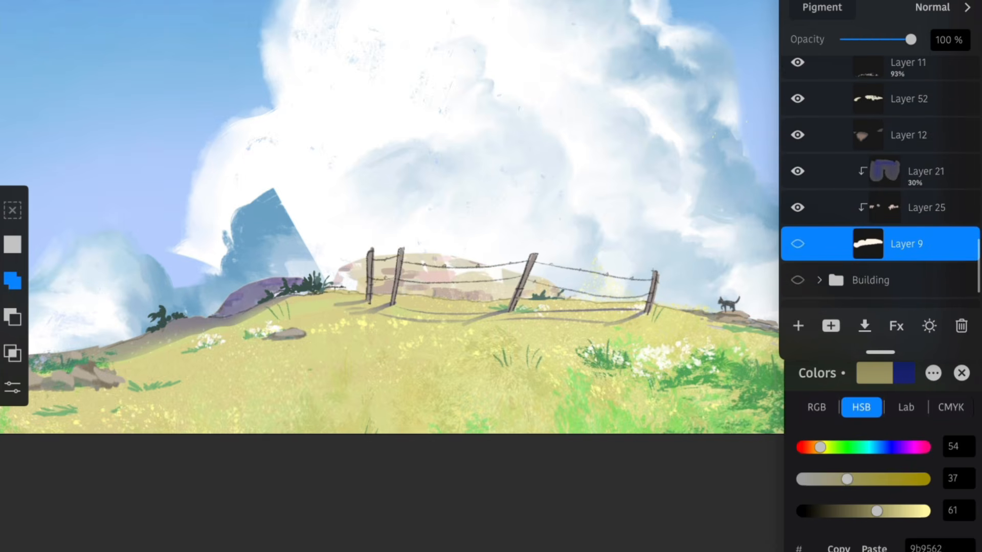
{"action": "scroll", "coordinate": [511, 362], "scroll_direction": "down", "scroll_amount": 4}
{"action": "left_click", "coordinate": [797, 171]}
{"action": "left_click", "coordinate": [797, 135]}
{"action": "scroll", "coordinate": [879, 189], "scroll_direction": "up", "scroll_amount": 3}
{"action": "left_click", "coordinate": [797, 211]}
{"action": "left_click", "coordinate": [797, 175]}
{"action": "left_click", "coordinate": [797, 138]}
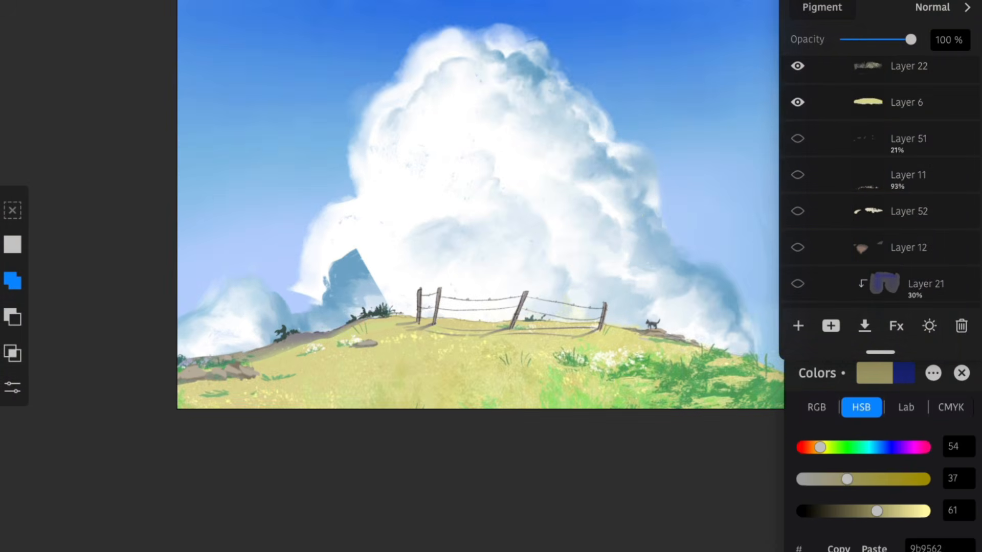
{"action": "left_click", "coordinate": [907, 139]}
{"action": "scroll", "coordinate": [880, 190], "scroll_direction": "down", "scroll_amount": 5}
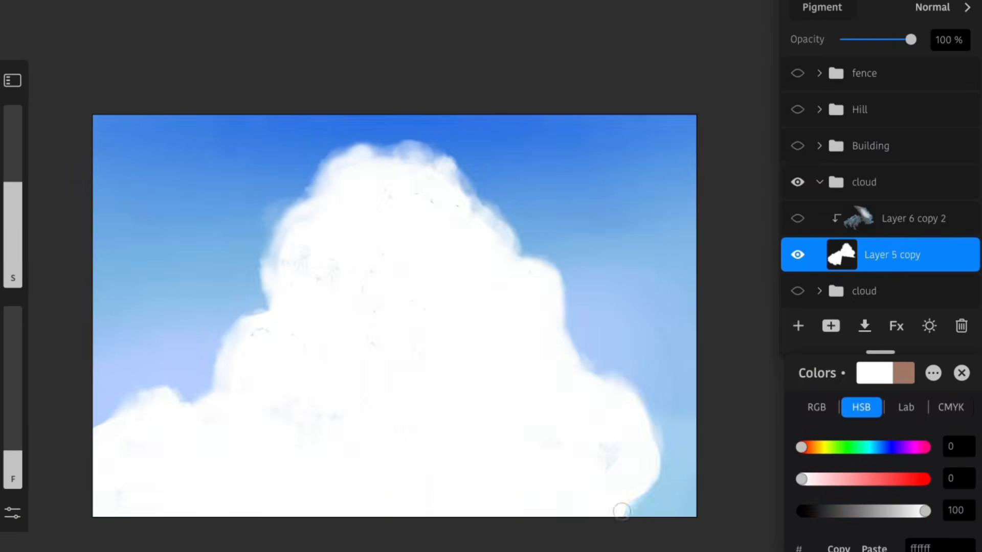
Select the cloud shading layer Layer 6 copy 2 and adjust the brush size and flow.
{"action": "left_click", "coordinate": [910, 218]}
{"action": "left_click_drag", "start_coordinate": [13, 108], "coordinate": [13, 92]}
{"action": "mouse_move", "coordinate": [13, 432]}
{"action": "left_mouse_down"}
{"action": "mouse_move", "coordinate": [13, 398]}
{"action": "mouse_move", "coordinate": [13, 420]}
{"action": "left_mouse_up"}
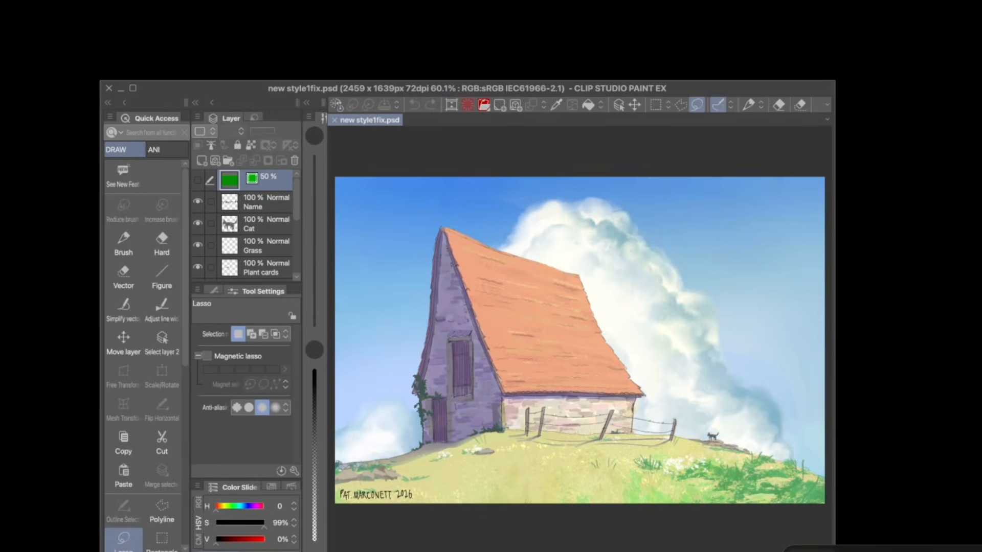
Switch to Clip Studio Paint and delete the green 50 % layer above the Name layer in new style1fix.psd.
{"action": "scroll", "coordinate": [448, 291], "scroll_direction": "up", "scroll_amount": 4}
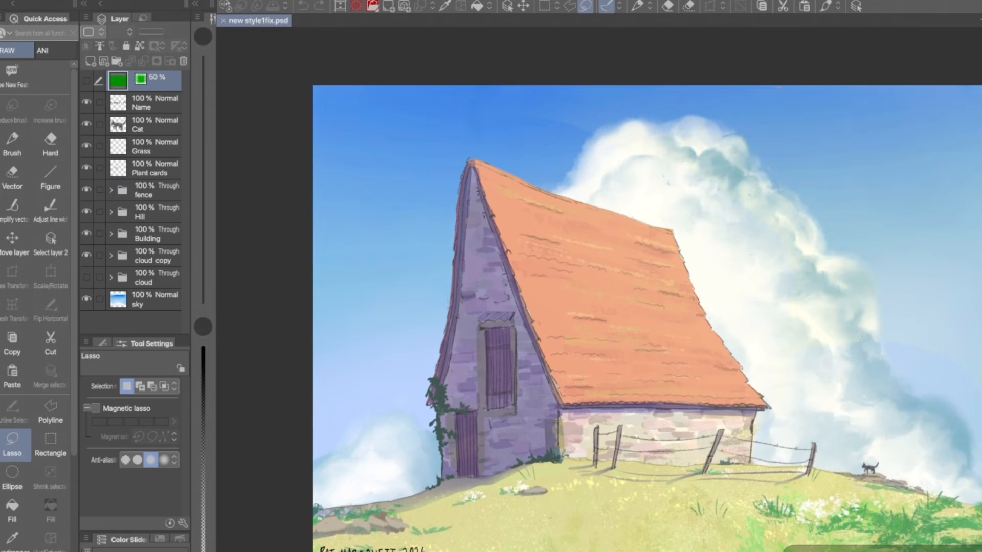
{"action": "key", "text": "m"}
{"action": "key", "text": "m"}
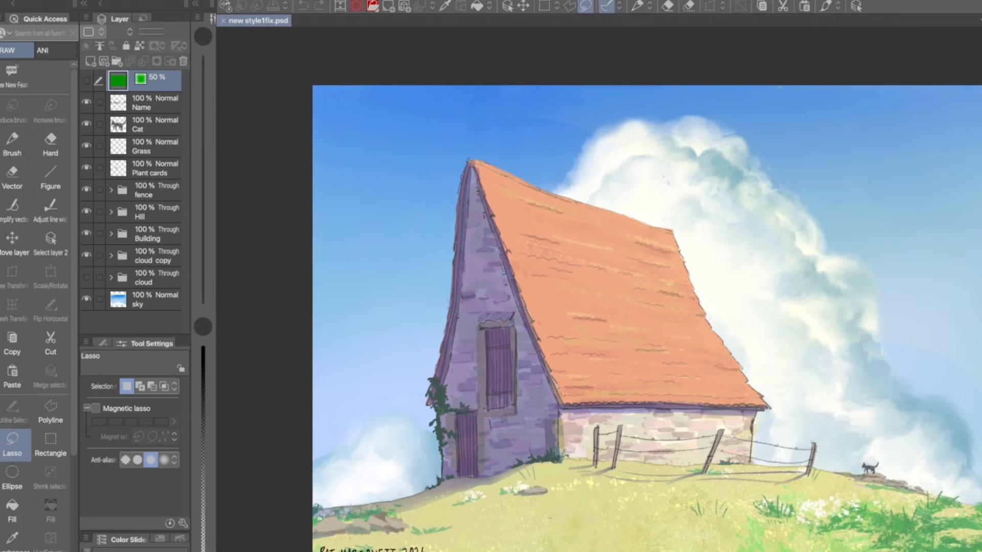
{"action": "left_click", "coordinate": [156, 103]}
{"action": "left_click", "coordinate": [155, 80]}
{"action": "left_click", "coordinate": [183, 60]}
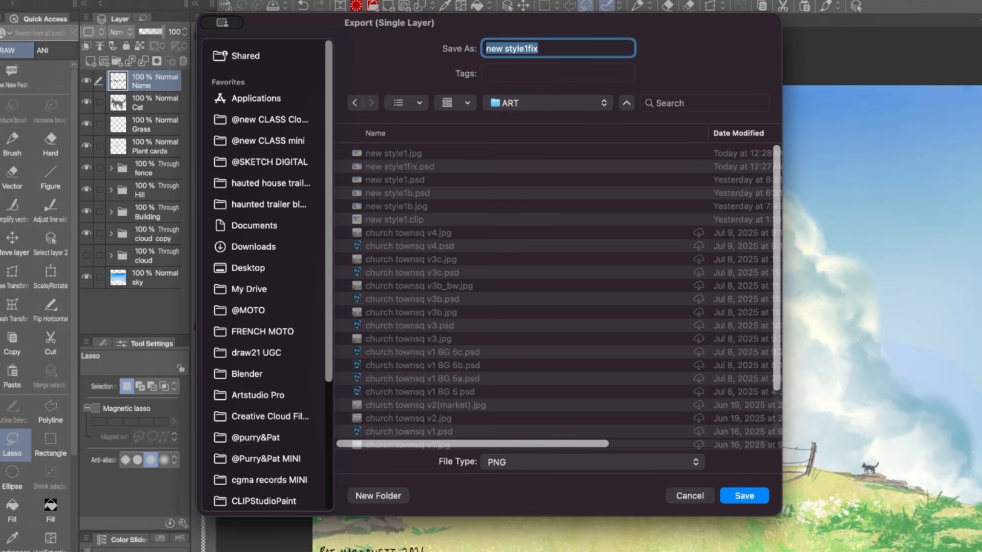
Create a folder named texture hillbarn inside BLENDER MOTO (blender 4_3_2) and export the full painting there as the PNG hillbarn_full.
{"action": "left_click", "coordinate": [248, 309]}
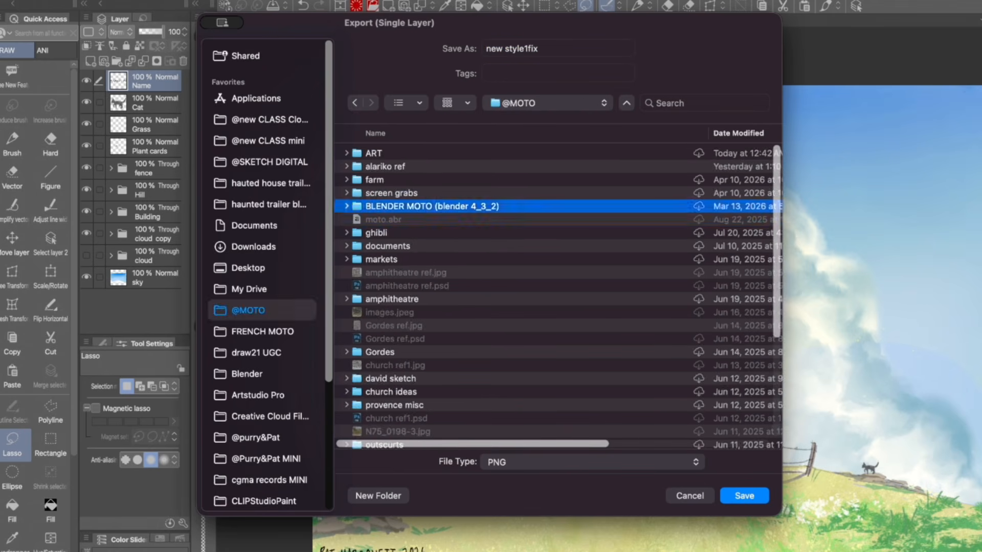
{"action": "double_click", "coordinate": [409, 206]}
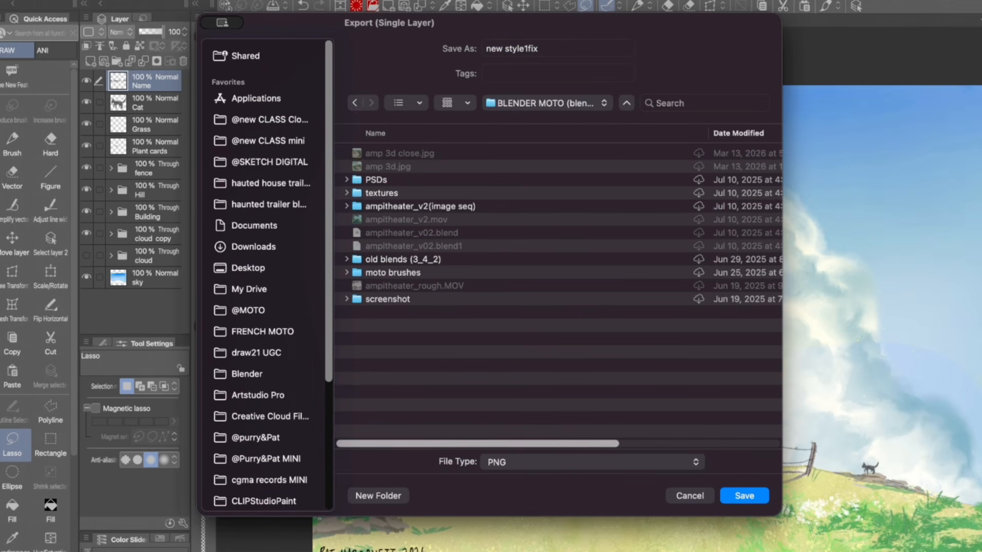
{"action": "left_click", "coordinate": [347, 193]}
{"action": "left_click", "coordinate": [347, 193]}
{"action": "left_click", "coordinate": [378, 496]}
{"action": "type", "text": "texture "}
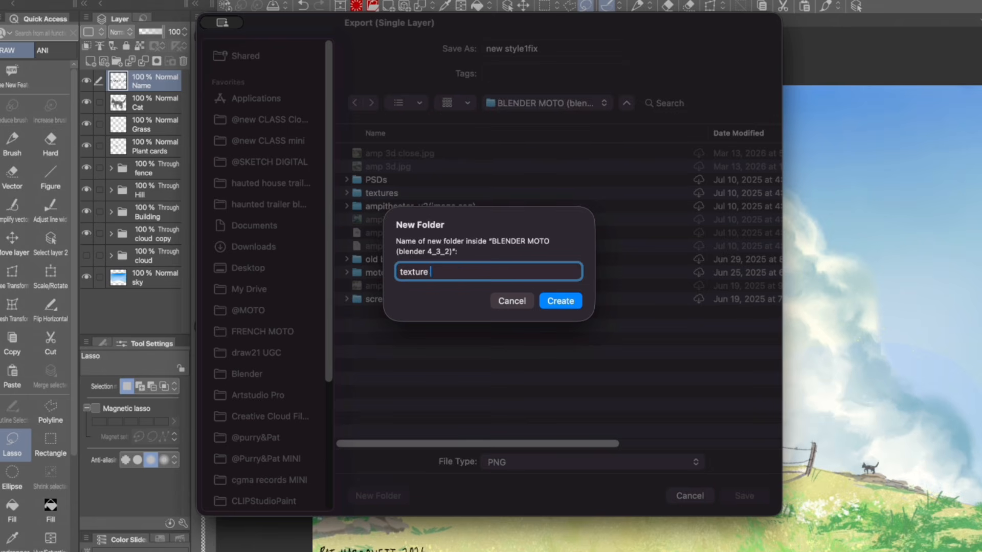
{"action": "type", "text": "hillbarn"}
{"action": "key", "text": "Return"}
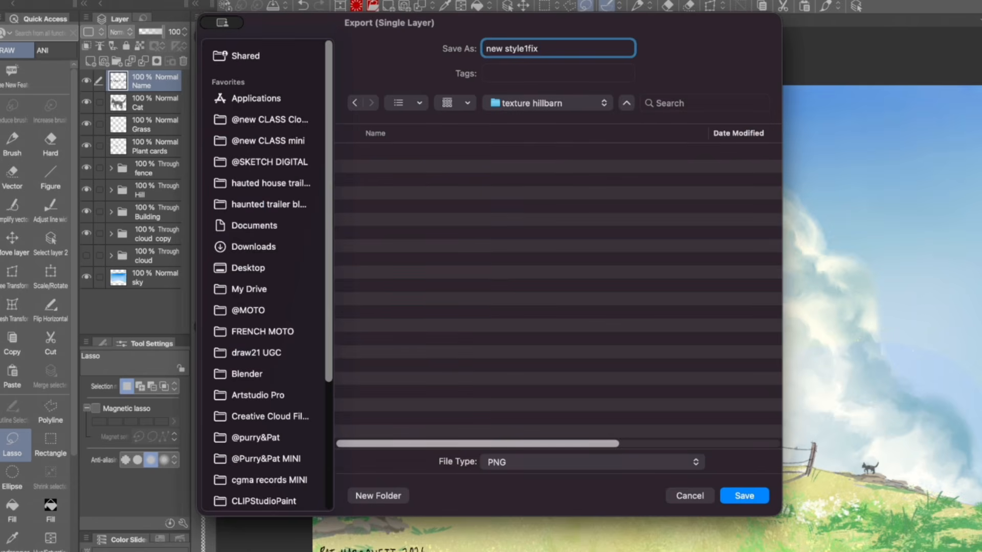
{"action": "type", "text": "hillbarn"}
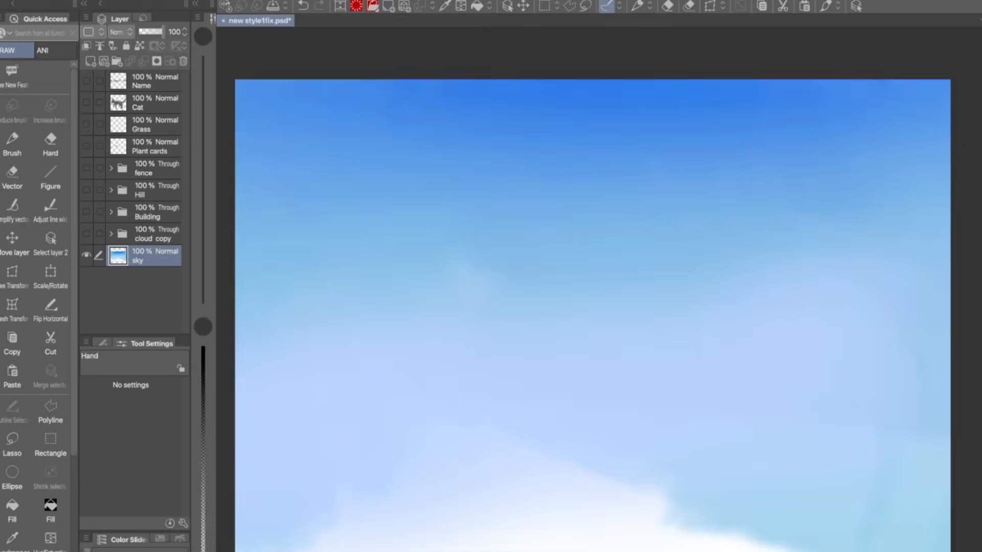
Save a duplicate of the document with only the sky layer visible as the PNG sky.
{"action": "key", "text": "super+alt+s"}
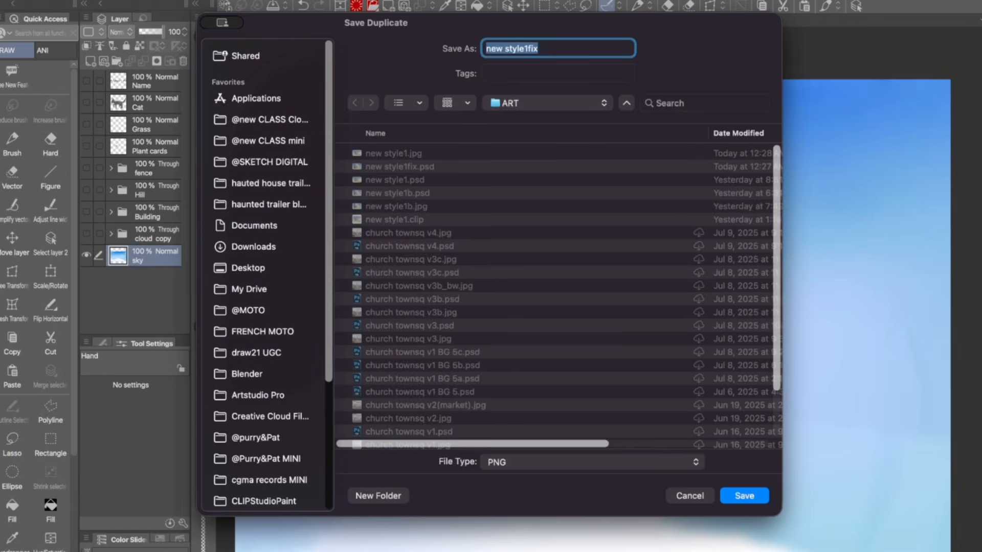
{"action": "key", "text": "Return"}
{"action": "key", "text": "Return"}
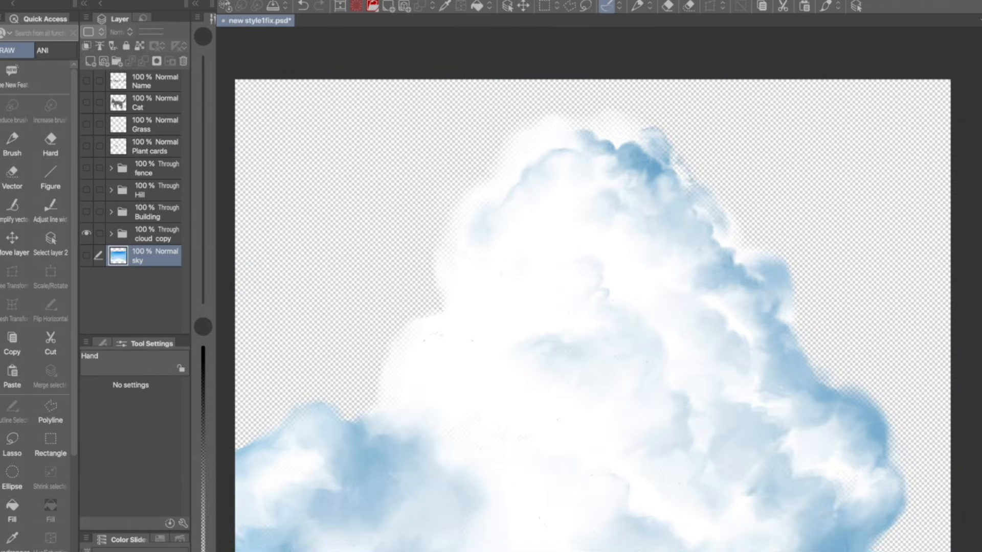
Save a duplicate of the document with only the cloud copy group visible as the PNG clouds.
{"action": "key", "text": "super+alt+s"}
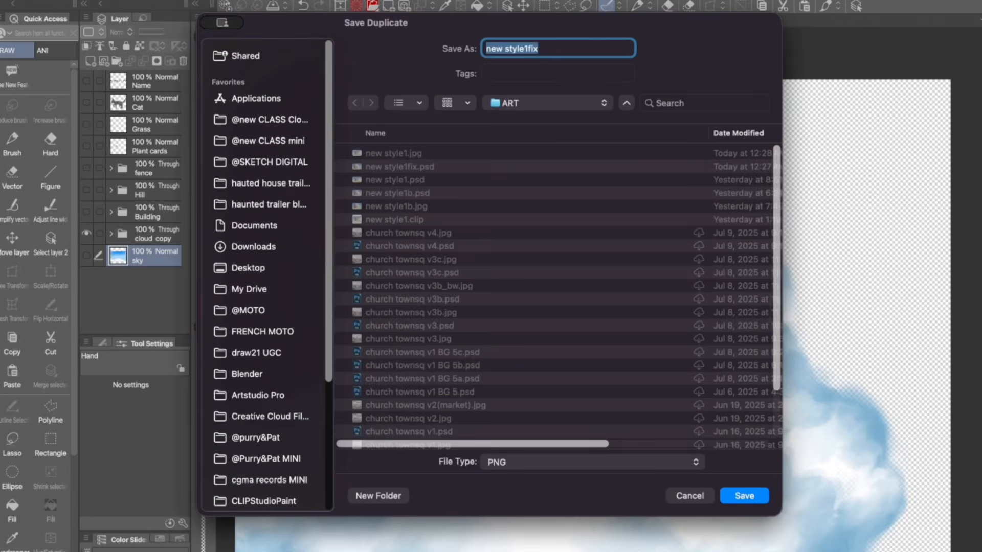
{"action": "type", "text": "clouds"}
{"action": "key", "text": "Return"}
{"action": "key", "text": "Return"}
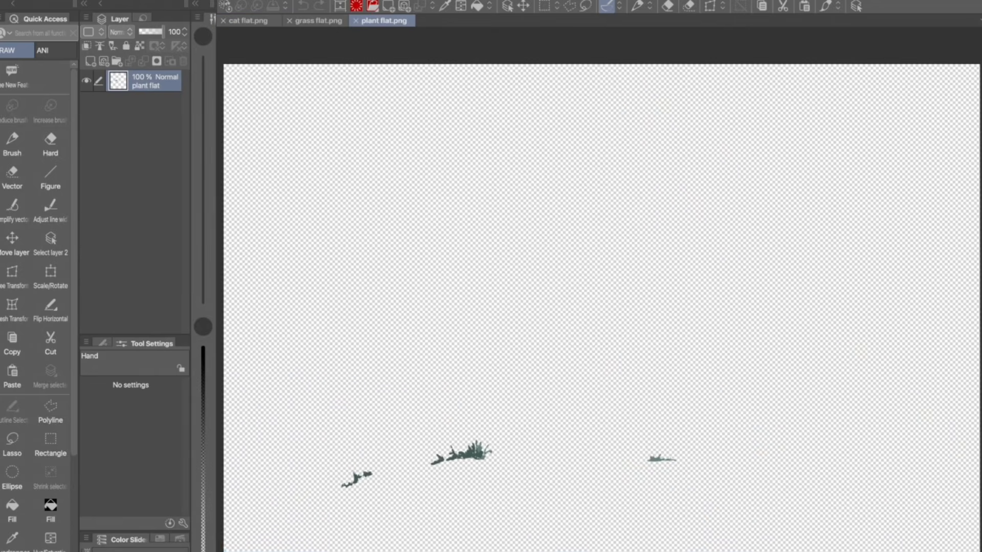
Open fence flat.png from the texture hillbarn folder and crop its canvas to 819 × 214 px around the fence.
{"action": "key", "text": "super+o"}
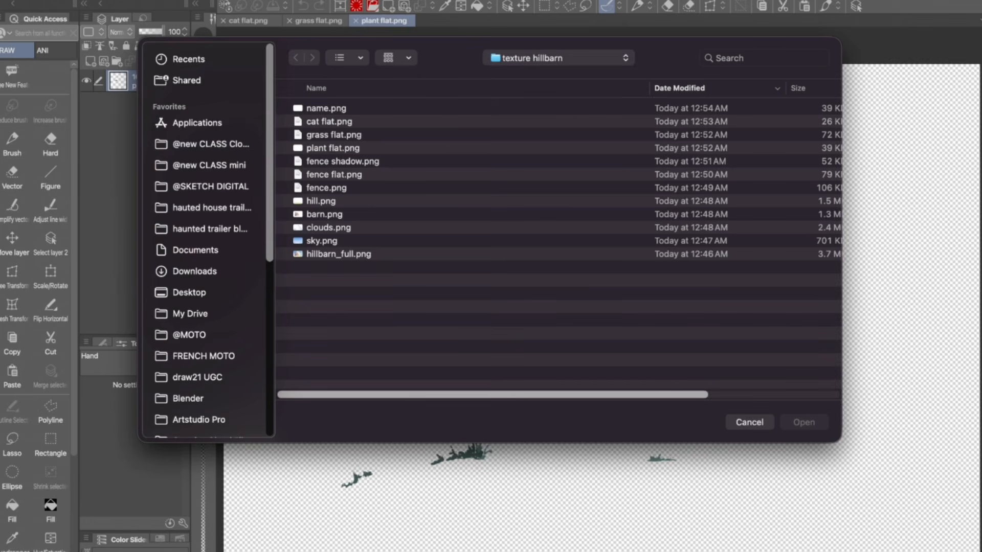
{"action": "left_click", "coordinate": [333, 174]}
{"action": "key", "text": "Return"}
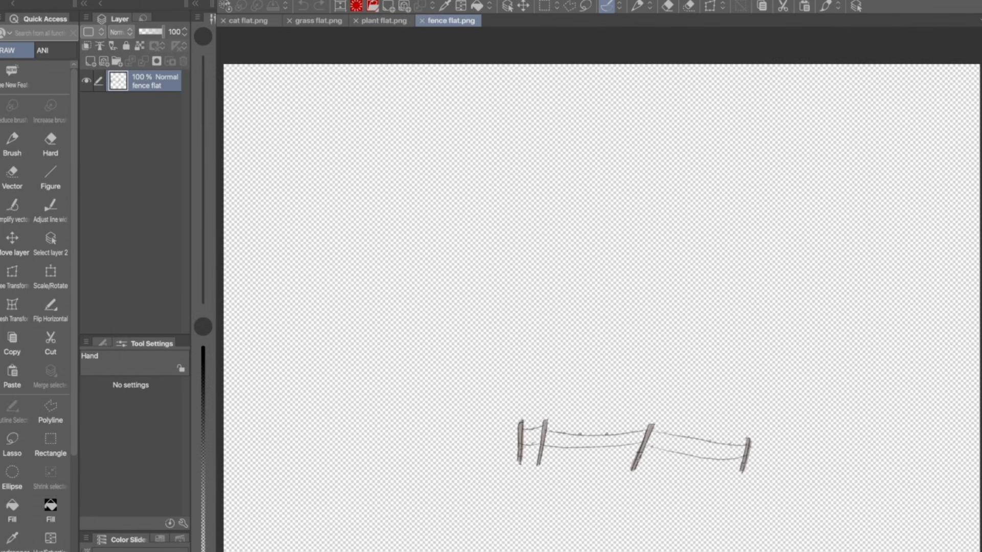
{"action": "left_click", "coordinate": [341, 6]}
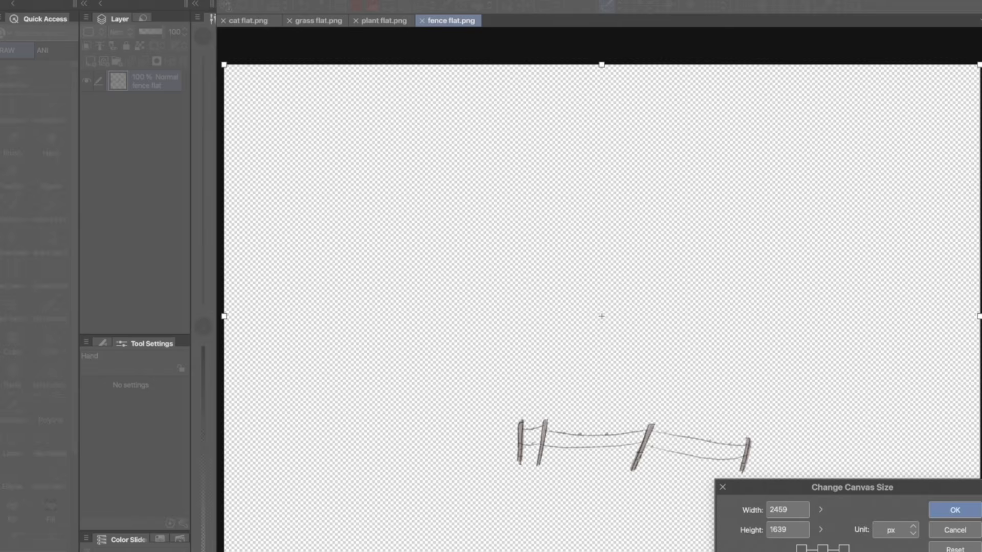
{"action": "left_click_drag", "start_coordinate": [224, 64], "coordinate": [505, 405]}
{"action": "left_click_drag", "start_coordinate": [852, 488], "coordinate": [437, 249]}
{"action": "left_click_drag", "start_coordinate": [979, 551], "coordinate": [757, 481]}
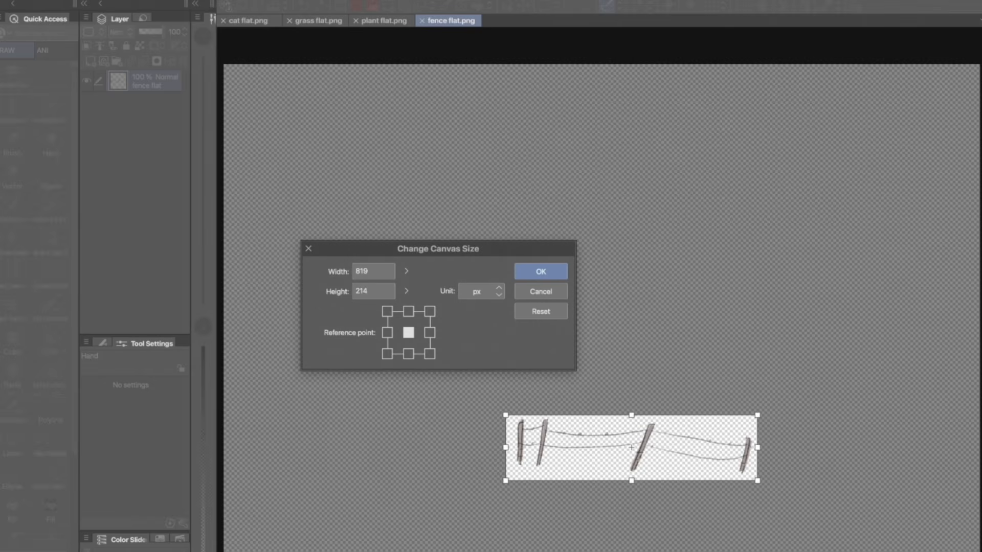
{"action": "key", "text": "Return"}
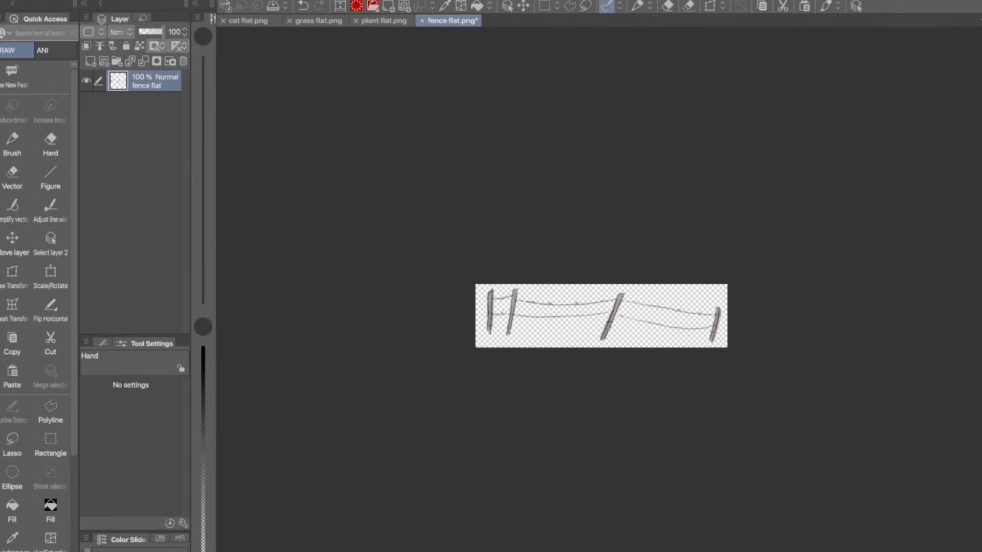
Close the cropped fence flat document, saving it as the PNG fence flat in texture hillbarn.
{"action": "left_click", "coordinate": [422, 21]}
{"action": "left_click", "coordinate": [567, 221]}
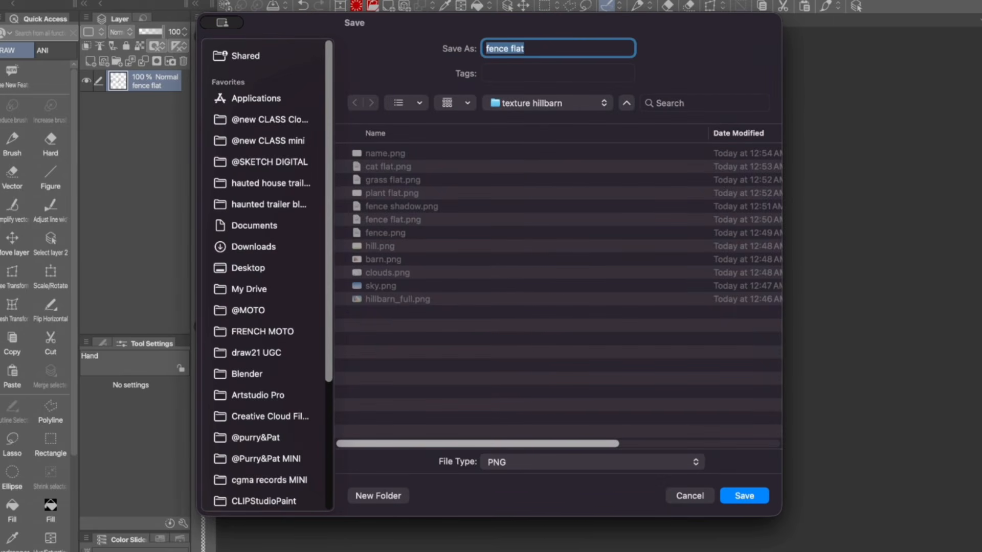
{"action": "key", "text": "Return"}
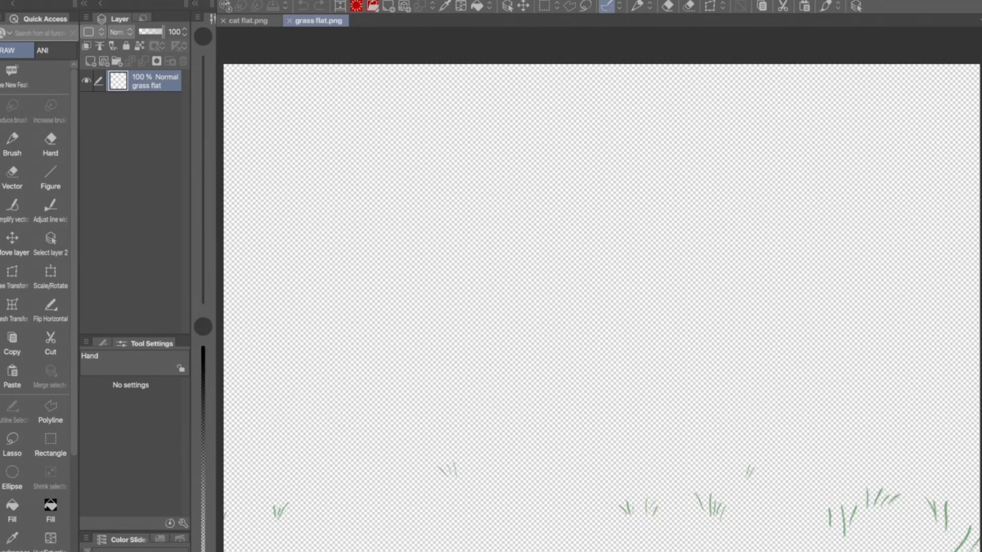
Crop the empty area above and beside the grass tufts off the canvas of grass flat.png.
{"action": "left_click", "coordinate": [340, 7]}
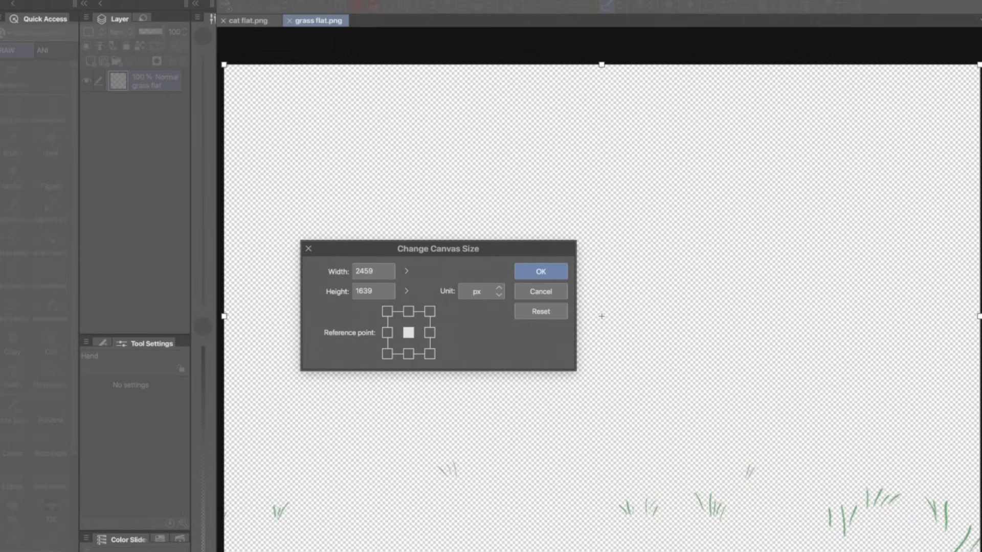
{"action": "left_click_drag", "start_coordinate": [224, 65], "coordinate": [259, 456]}
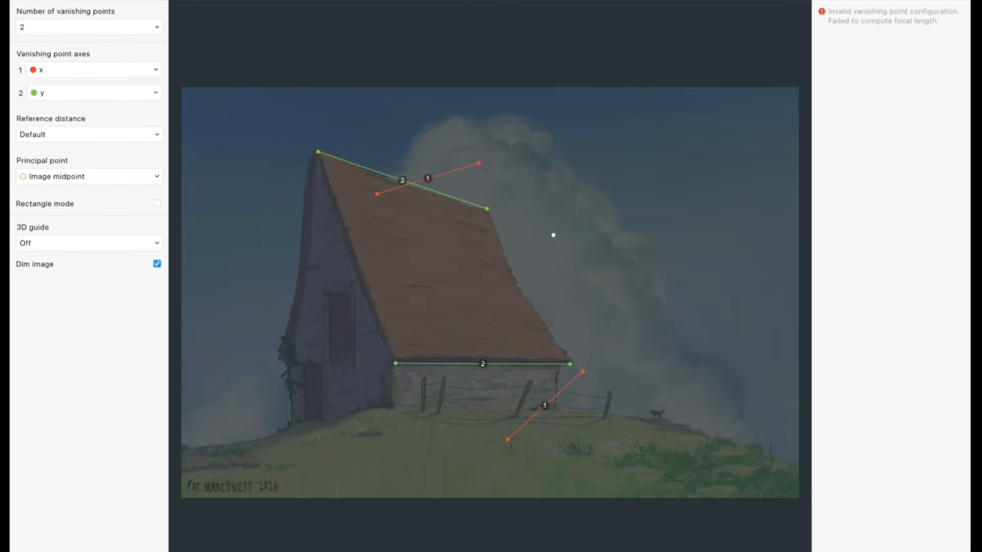
In fSpy, align the two x-axis vanishing lines with the barn's gable wall and place the origin on the hill below the barn.
{"action": "left_click_drag", "start_coordinate": [582, 371], "coordinate": [610, 436]}
{"action": "left_click_drag", "start_coordinate": [507, 439], "coordinate": [281, 362]}
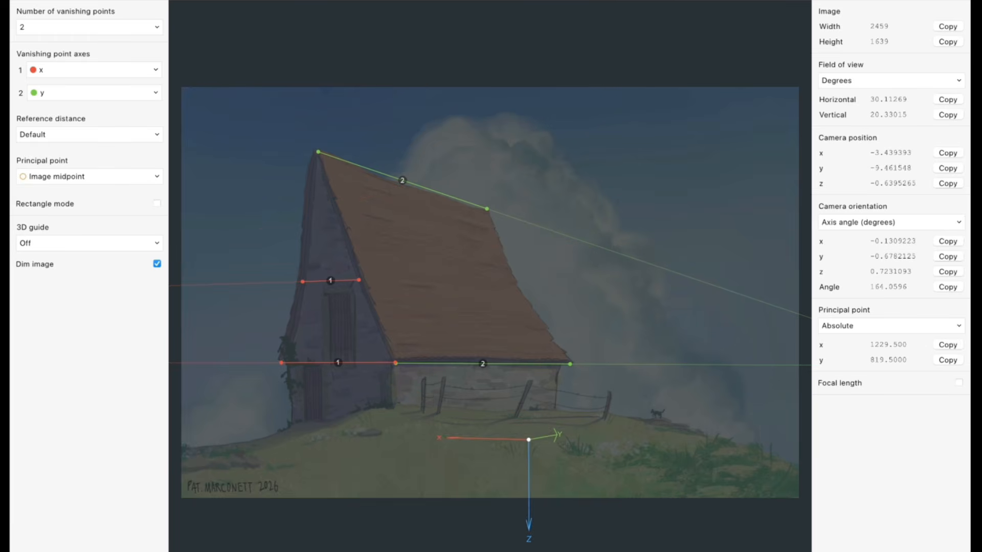
{"action": "left_click_drag", "start_coordinate": [528, 436], "coordinate": [527, 430]}
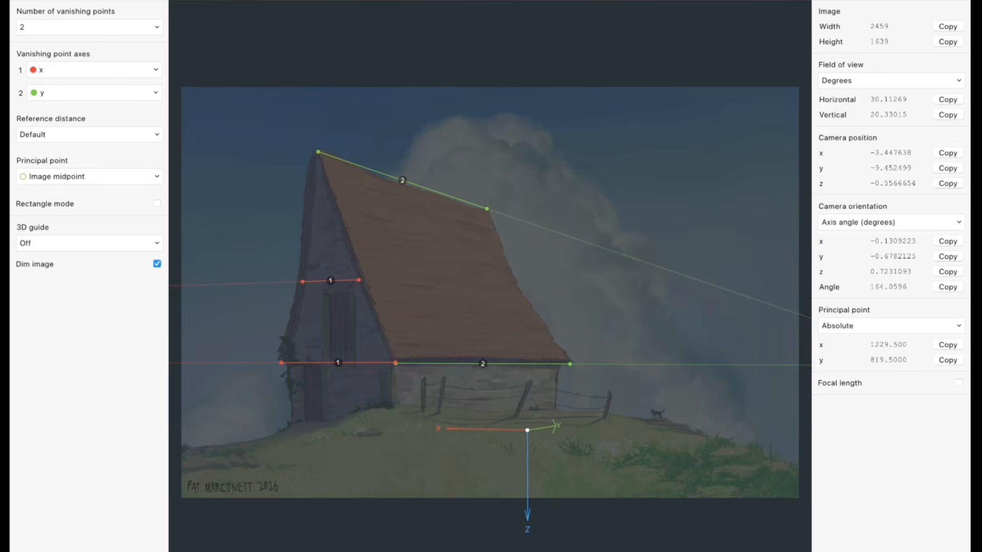
Save the fSpy project as hillbarn in the HillBarn(MOTO) folder.
{"action": "key", "text": "super+s"}
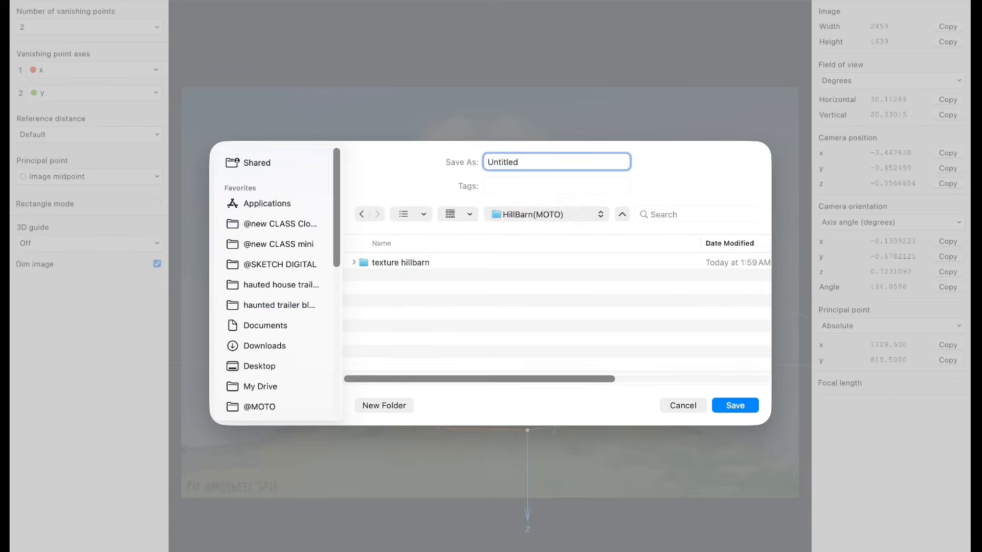
{"action": "key", "text": "BackSpace"}
{"action": "type", "text": "hillb"}
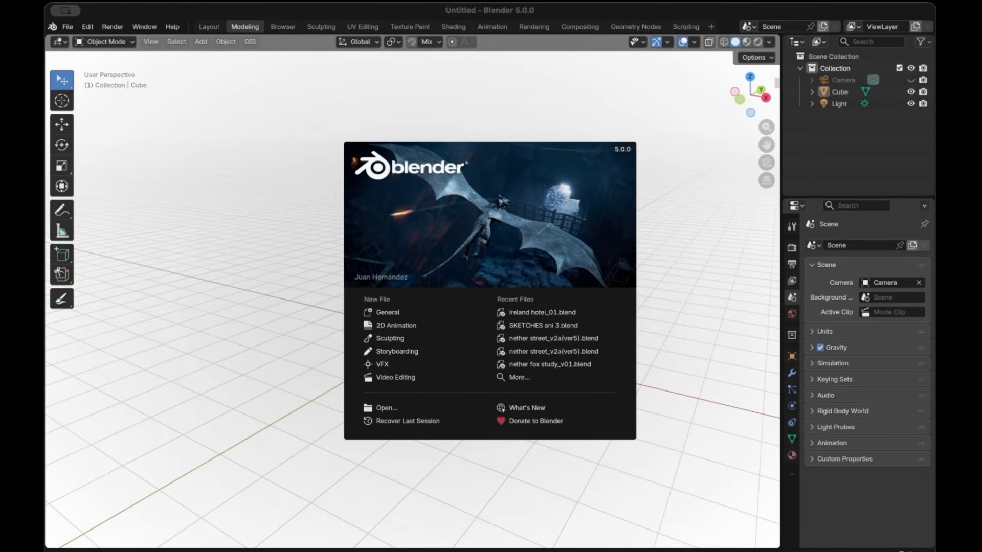
Switch to Blender and import the fSpy project hillbarn.fspy as the scene camera.
{"action": "left_click", "coordinate": [68, 10]}
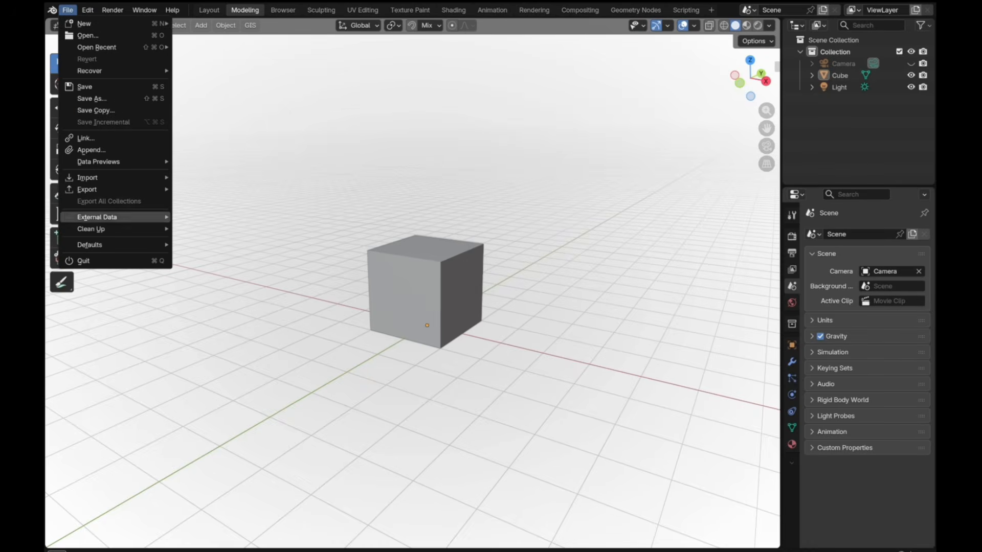
{"action": "mouse_move", "coordinate": [87, 177]}
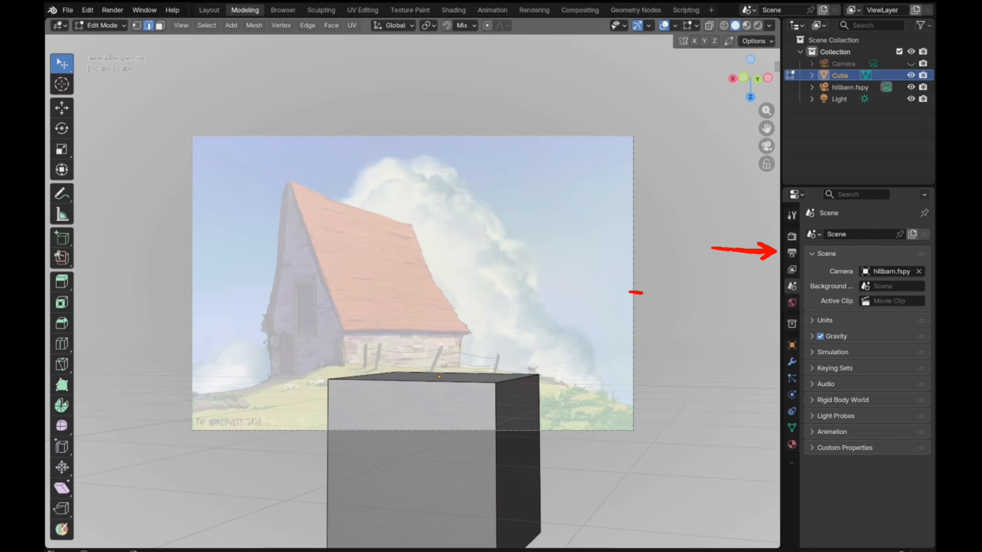
Split the 3D viewport vertically into two side-by-side camera views and make the second one wider.
{"action": "right_click", "coordinate": [782, 296]}
{"action": "left_click", "coordinate": [732, 297]}
{"action": "left_click", "coordinate": [411, 296]}
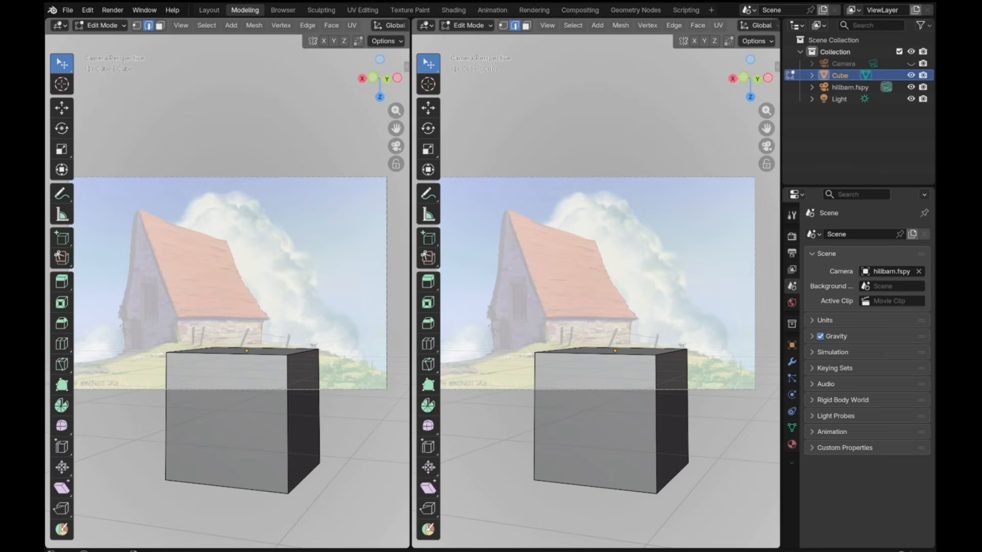
{"action": "scroll", "coordinate": [227, 292], "scroll_direction": "down", "scroll_amount": 2}
{"action": "scroll", "coordinate": [227, 291], "scroll_direction": "up", "scroll_amount": 1}
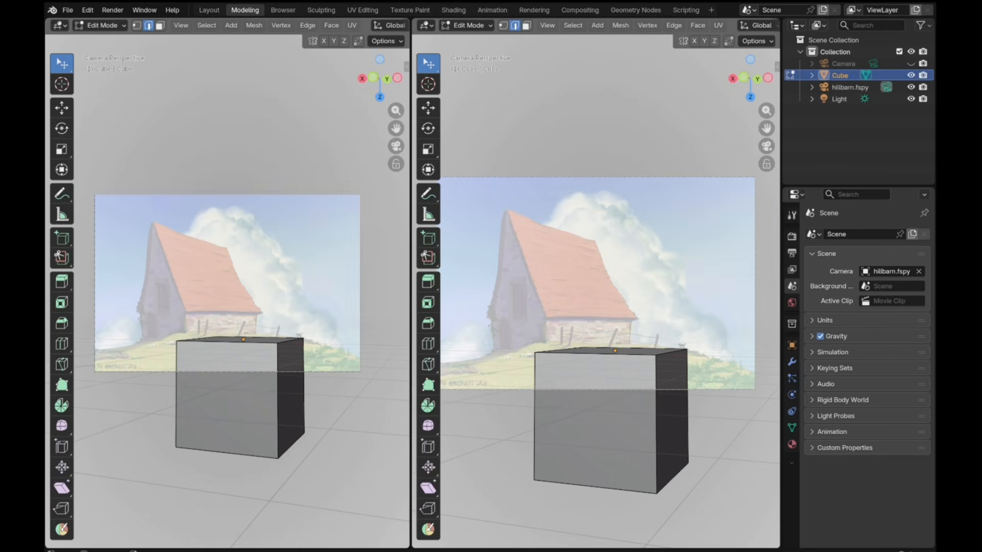
{"action": "scroll", "coordinate": [595, 291], "scroll_direction": "down", "scroll_amount": 2}
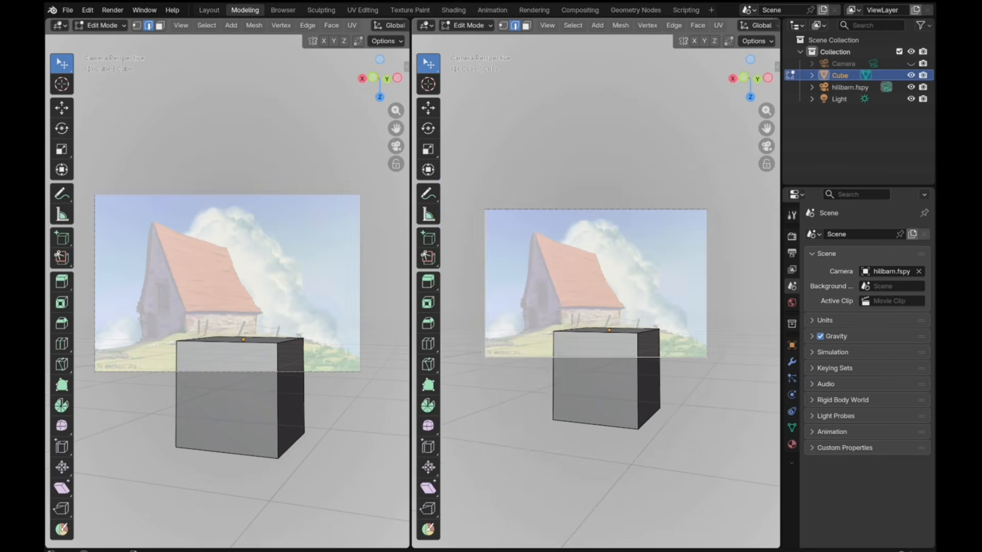
{"action": "left_click_drag", "start_coordinate": [411, 296], "coordinate": [333, 296]}
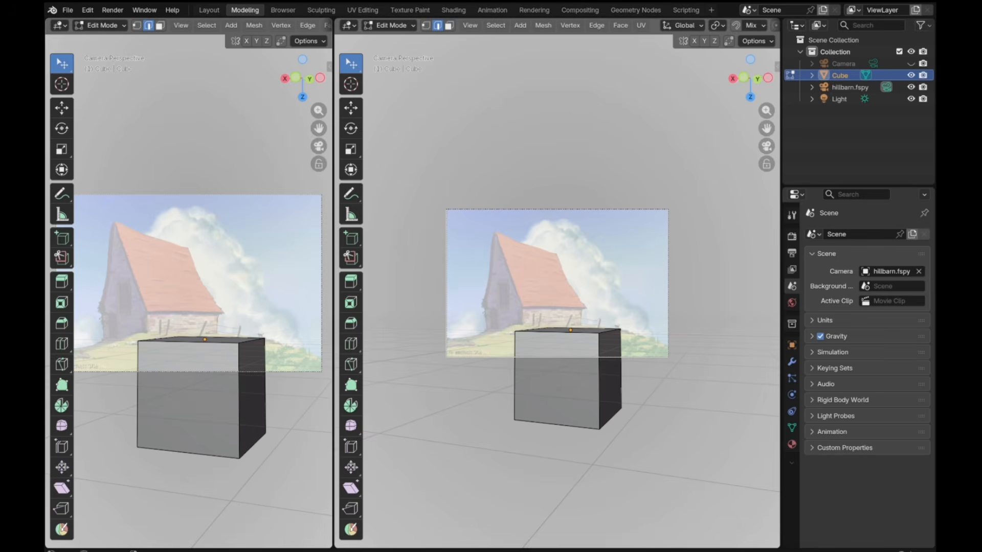
Switch the cube to Object Mode, deselect it, and turn the wider viewport from the camera to a free orbit view.
{"action": "left_click", "coordinate": [100, 26]}
{"action": "left_click", "coordinate": [110, 39]}
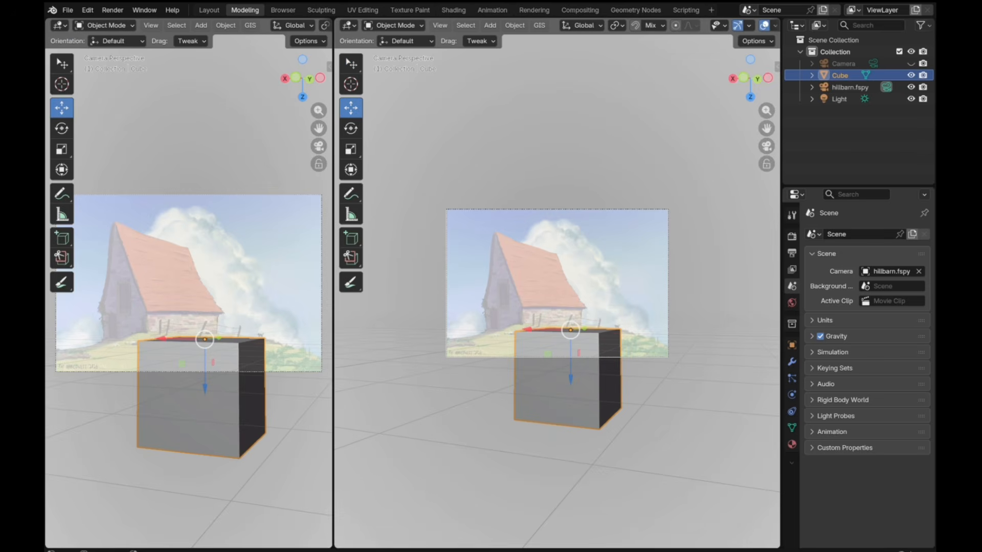
{"action": "key", "text": "alt+a"}
{"action": "scroll", "coordinate": [557, 284], "scroll_direction": "up", "scroll_amount": 2}
{"action": "scroll", "coordinate": [558, 284], "scroll_direction": "down", "scroll_amount": 2}
{"action": "middle_click_drag", "start_coordinate": [558, 284], "coordinate": [605, 345]}
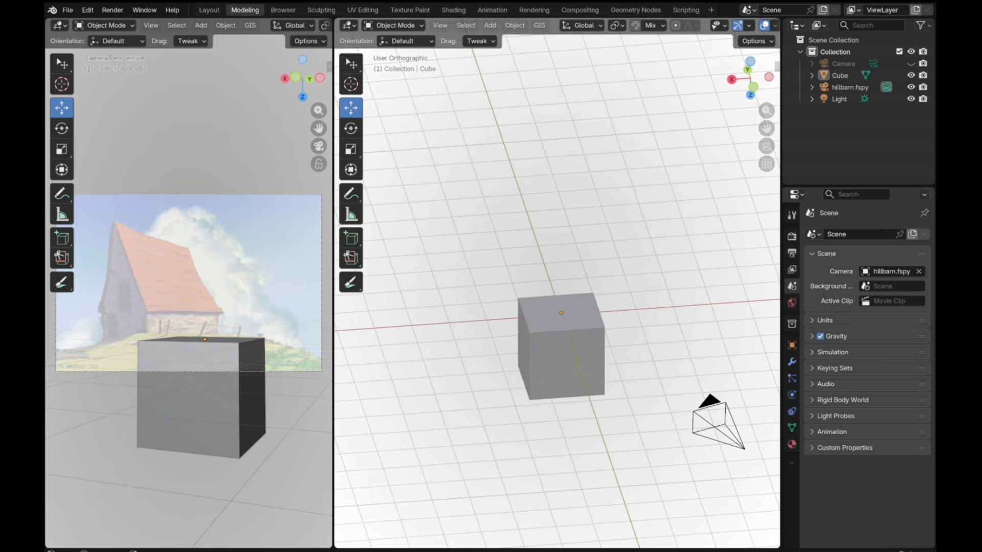
Move the cube away from the camera and sideways until it sits at the foot of the painted barn.
{"action": "left_click", "coordinate": [562, 337]}
{"action": "left_click_drag", "start_coordinate": [554, 291], "coordinate": [513, 167]}
{"action": "left_click_drag", "start_coordinate": [472, 191], "coordinate": [267, 205]}
{"action": "scroll", "coordinate": [557, 284], "scroll_direction": "down", "scroll_amount": 3}
{"action": "key", "text": "shift+space"}
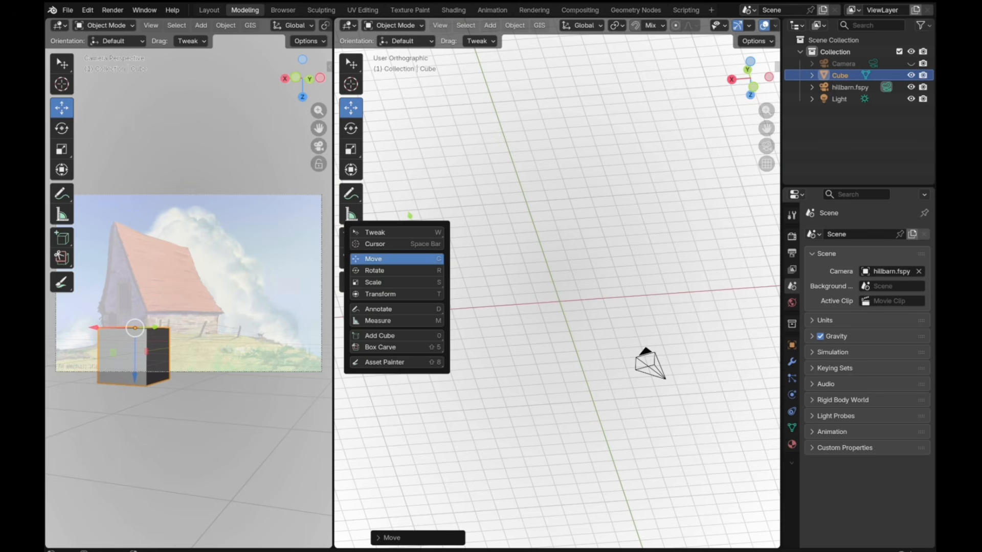
{"action": "left_click", "coordinate": [557, 284]}
In Edit Mode, move the cube's end face along Y to match the length of the painted barn's side wall.
{"action": "middle_click_drag", "start_coordinate": [557, 284], "coordinate": [512, 302]}
{"action": "scroll", "coordinate": [557, 283], "scroll_direction": "up", "scroll_amount": 2}
{"action": "scroll", "coordinate": [557, 291], "scroll_direction": "up", "scroll_amount": 3}
{"action": "left_click", "coordinate": [552, 353]}
{"action": "middle_click_drag", "start_coordinate": [552, 353], "coordinate": [517, 327]}
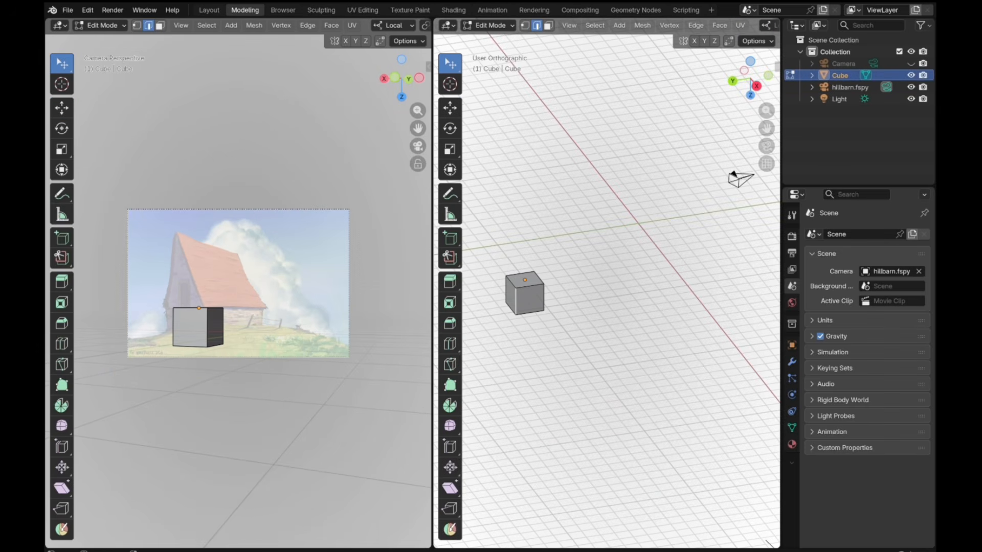
{"action": "key", "text": "3"}
{"action": "left_click", "coordinate": [512, 296]}
{"action": "key", "text": "shift+space"}
{"action": "key", "text": "g"}
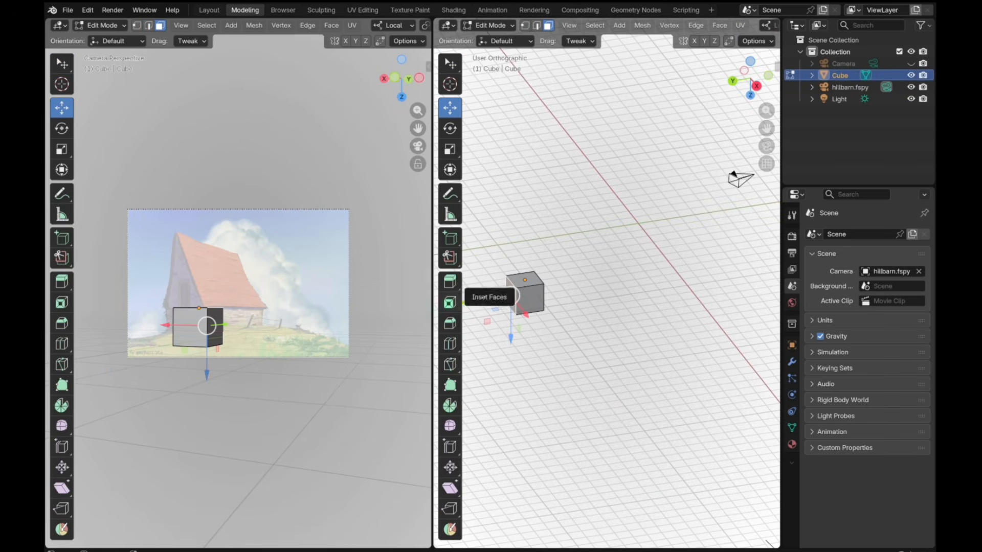
{"action": "left_click_drag", "start_coordinate": [464, 301], "coordinate": [505, 301]}
{"action": "key", "text": "t"}
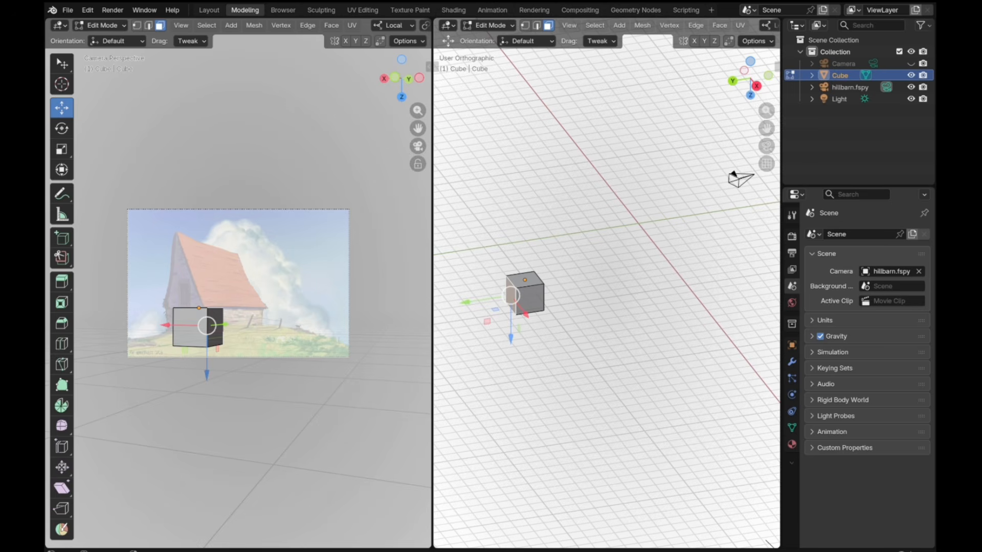
{"action": "left_click_drag", "start_coordinate": [433, 296], "coordinate": [401, 296]}
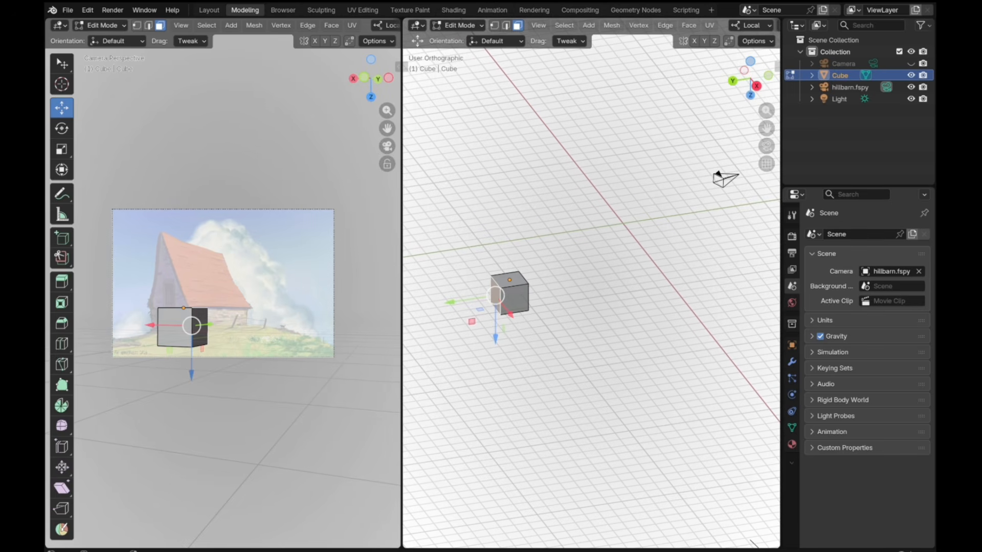
{"action": "key", "text": "t"}
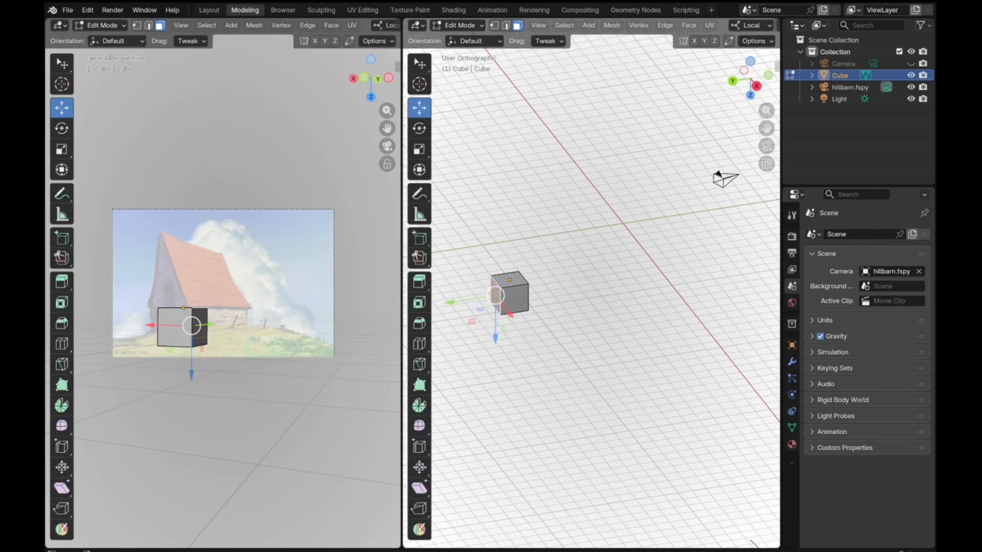
{"action": "key", "text": "t"}
{"action": "key", "text": "t"}
{"action": "left_click_drag", "start_coordinate": [451, 302], "coordinate": [389, 310]}
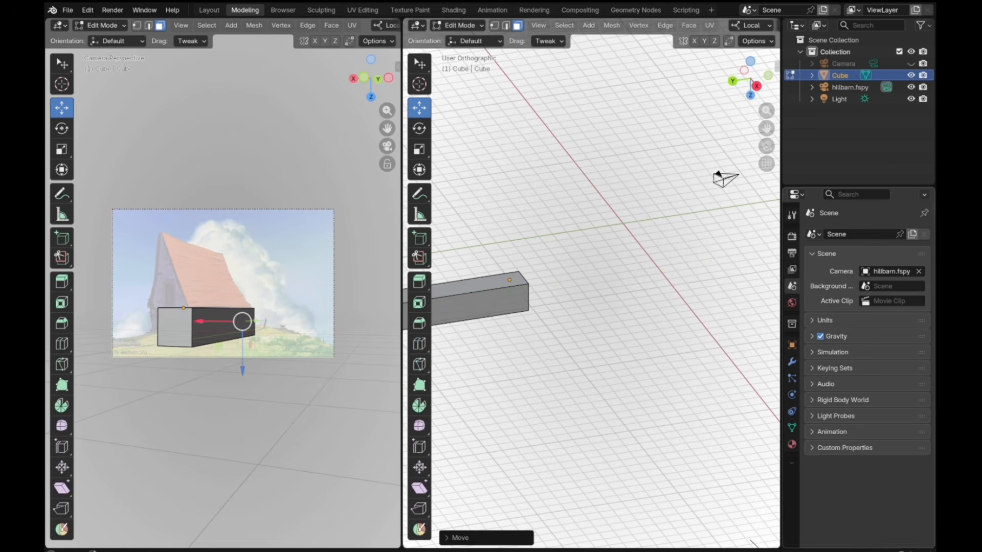
Move the block's long side face slightly along X to fit the corner of the painted barn.
{"action": "left_click_drag", "start_coordinate": [844, 353], "coordinate": [843, 321]}
{"action": "scroll", "coordinate": [475, 306], "scroll_direction": "down", "scroll_amount": 1}
{"action": "middle_click_drag", "start_coordinate": [476, 306], "coordinate": [720, 341], "text": "shift"}
{"action": "key", "text": "w"}
{"action": "left_click", "coordinate": [594, 339], "text": "shift"}
{"action": "left_click", "coordinate": [552, 346]}
{"action": "key", "text": "shift+space"}
{"action": "key", "text": "g"}
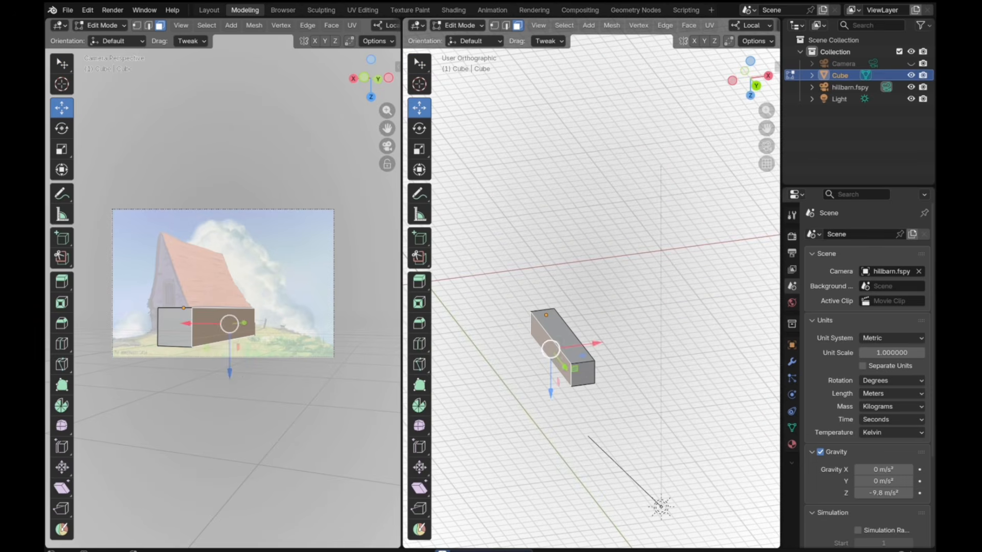
{"action": "left_click", "coordinate": [595, 342]}
{"action": "key", "text": "ctrl+z"}
{"action": "left_click_drag", "start_coordinate": [597, 343], "coordinate": [597, 343]}
{"action": "middle_click_drag", "start_coordinate": [596, 343], "coordinate": [530, 334]}
{"action": "left_click", "coordinate": [588, 342]}
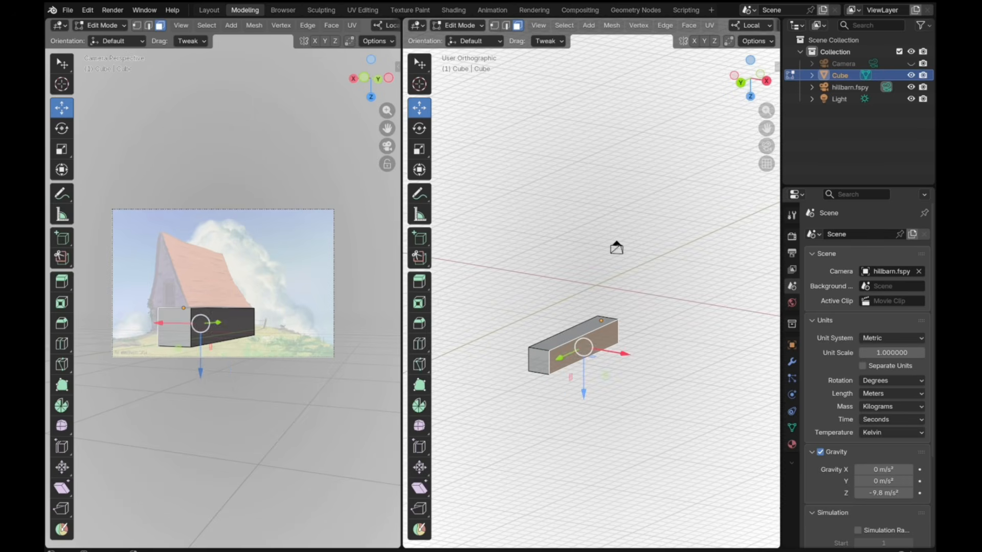
{"action": "left_click_drag", "start_coordinate": [624, 353], "coordinate": [616, 352]}
Scale the extruded top face along X into a narrow roof ridge.
{"action": "left_click", "coordinate": [419, 149]}
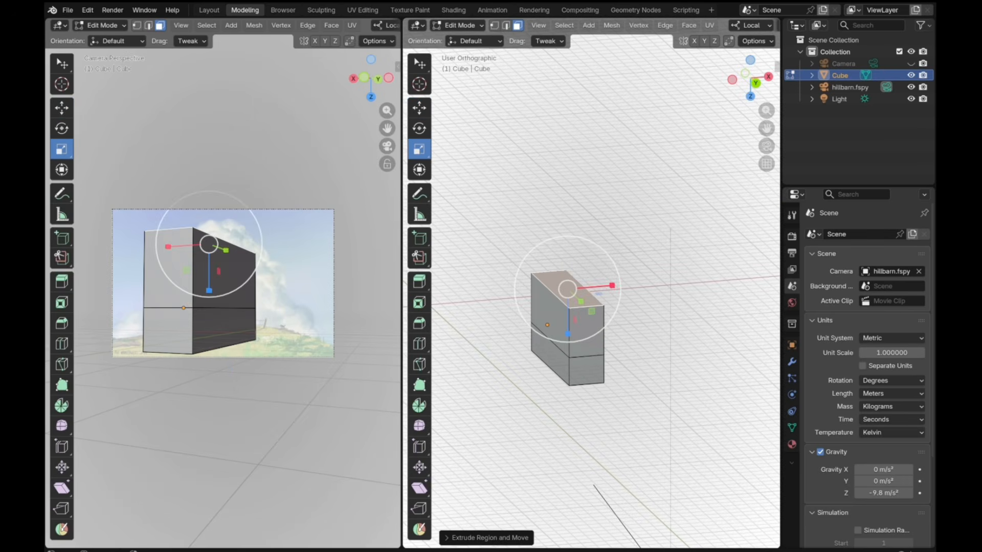
{"action": "left_click_drag", "start_coordinate": [612, 286], "coordinate": [576, 288]}
{"action": "left_click_drag", "start_coordinate": [402, 287], "coordinate": [557, 287]}
Move the ridge to line up with the painted roofline and delete the block's bottom face.
{"action": "left_click_drag", "start_coordinate": [557, 286], "coordinate": [635, 284]}
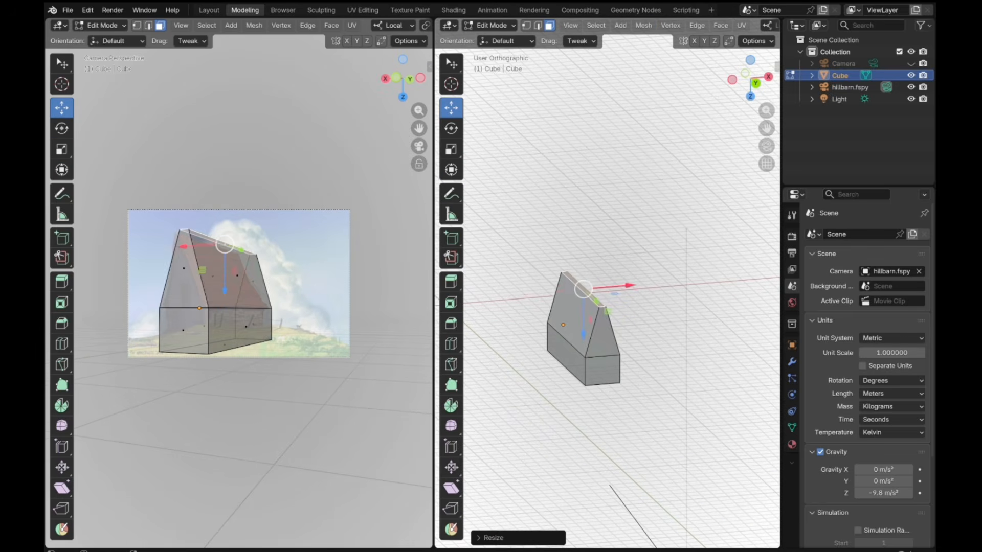
{"action": "left_click_drag", "start_coordinate": [589, 335], "coordinate": [589, 332]}
{"action": "scroll", "coordinate": [241, 281], "scroll_direction": "up", "scroll_amount": 4}
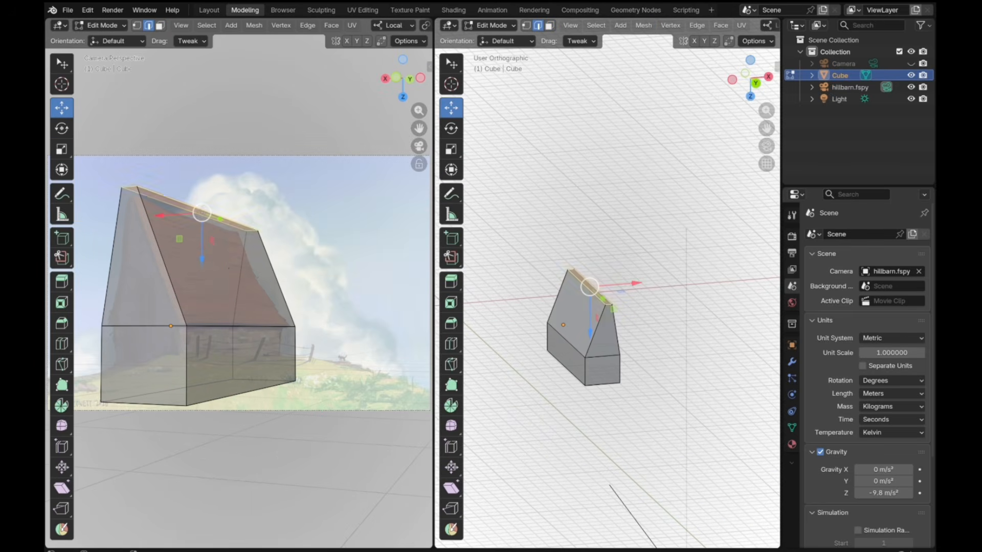
{"action": "key", "text": "g"}
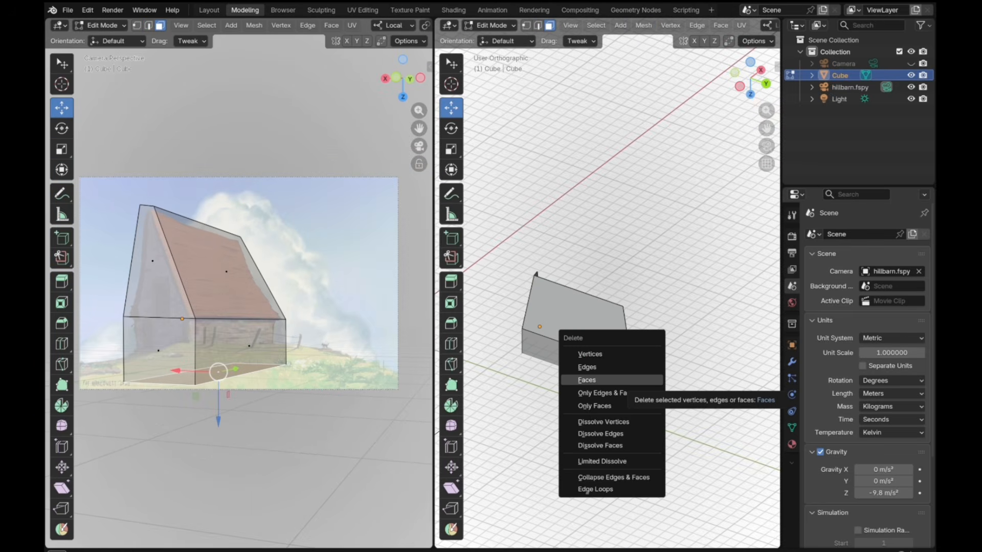
{"action": "left_click", "coordinate": [587, 380]}
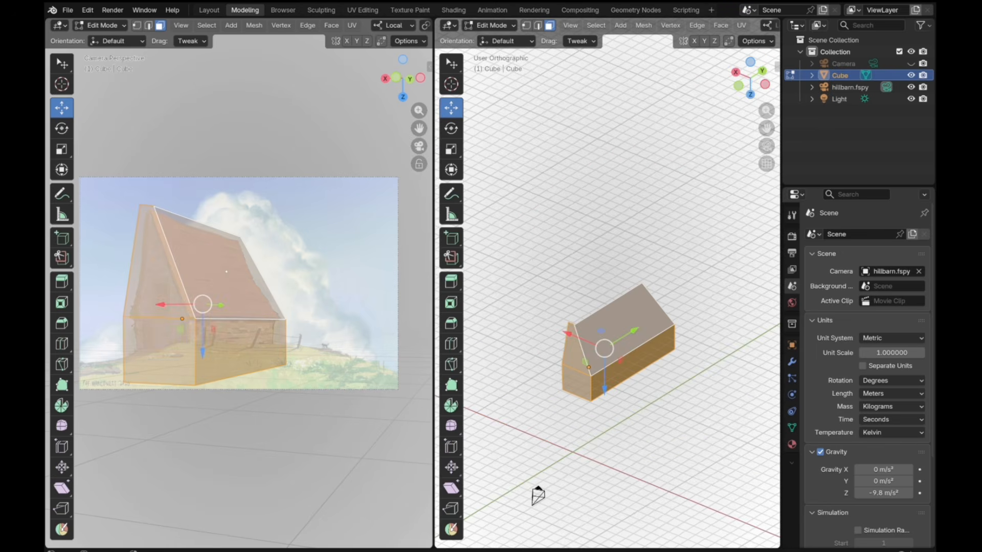
UV unwrap the selected barn faces by projecting them from the camera view.
{"action": "left_click", "coordinate": [741, 25]}
{"action": "left_click", "coordinate": [772, 35]}
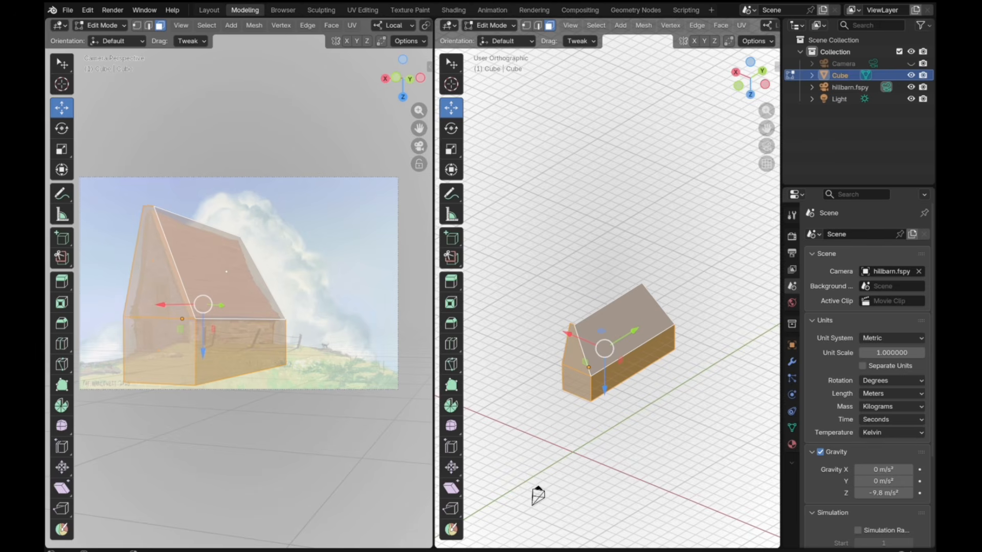
{"action": "key", "text": "u"}
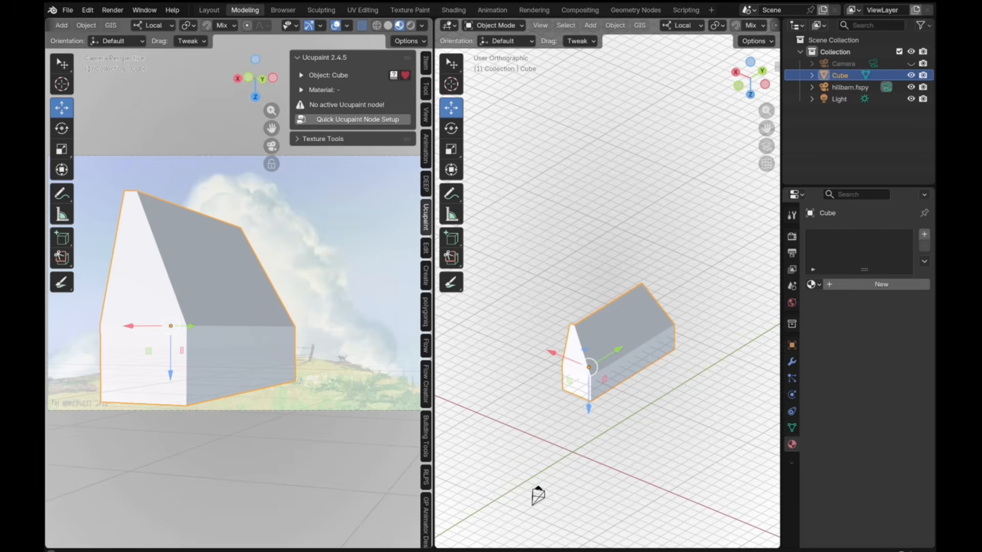
Create a quick Ucupaint node setup on the barn with the Emission type, alpha enabled and linear color blending.
{"action": "left_click", "coordinate": [353, 120]}
{"action": "left_click", "coordinate": [307, 143]}
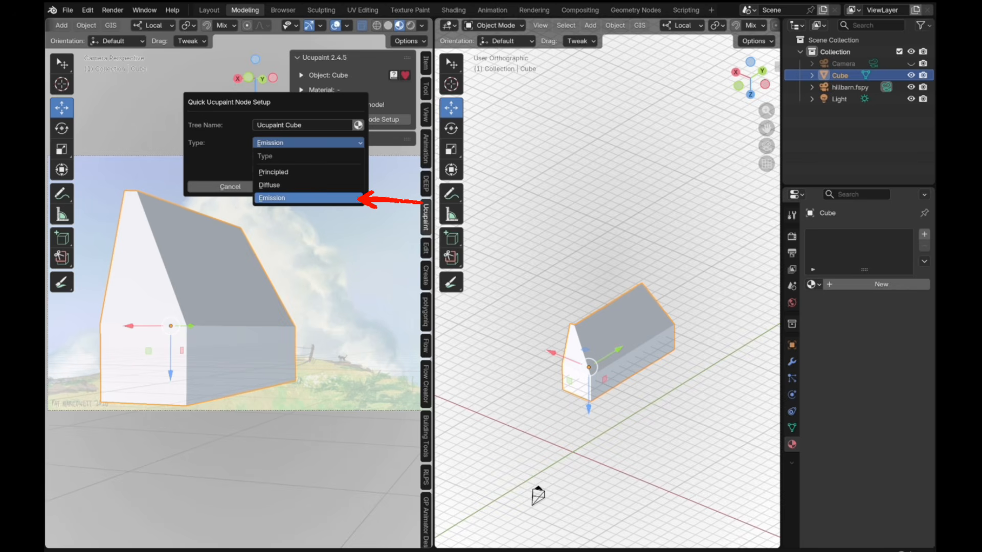
{"action": "left_click", "coordinate": [307, 198]}
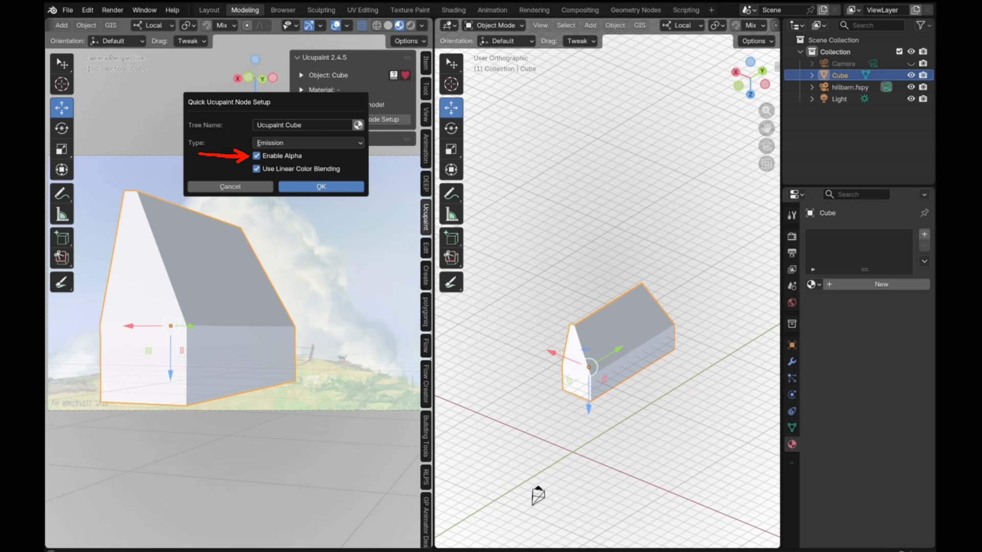
{"action": "left_click", "coordinate": [321, 186]}
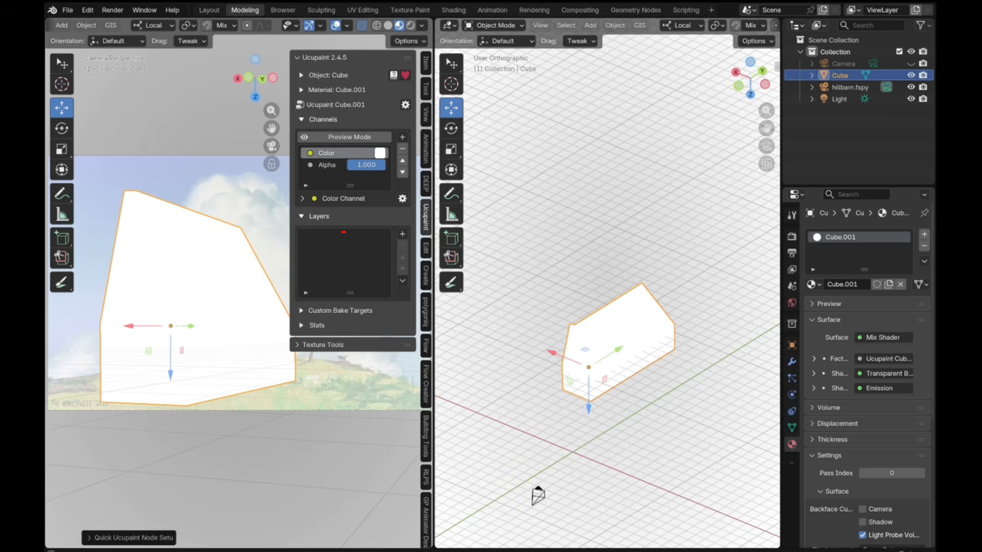
Add barn.png from the texture hillbarn folder as an image layer of the barn's Ucupaint material.
{"action": "left_click", "coordinate": [403, 234]}
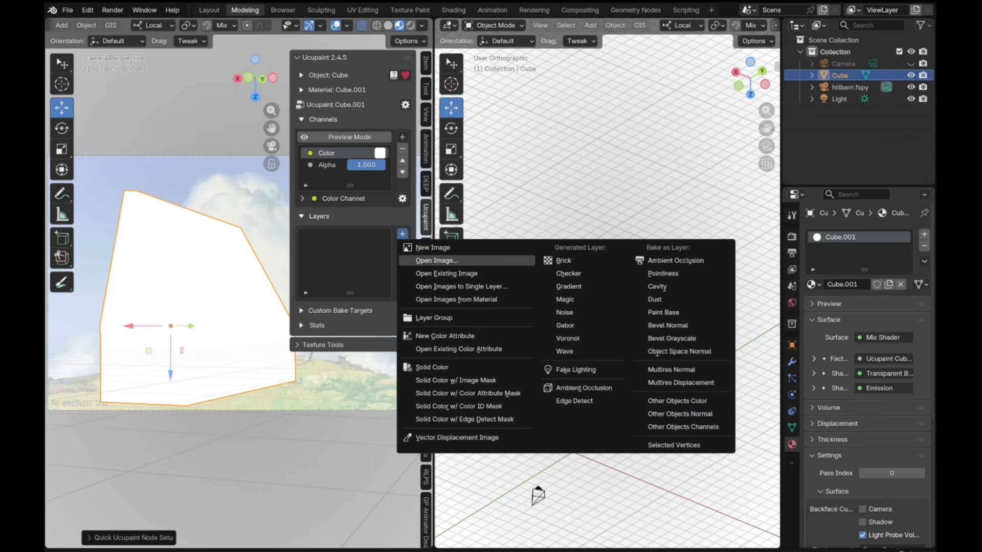
{"action": "left_click", "coordinate": [436, 260]}
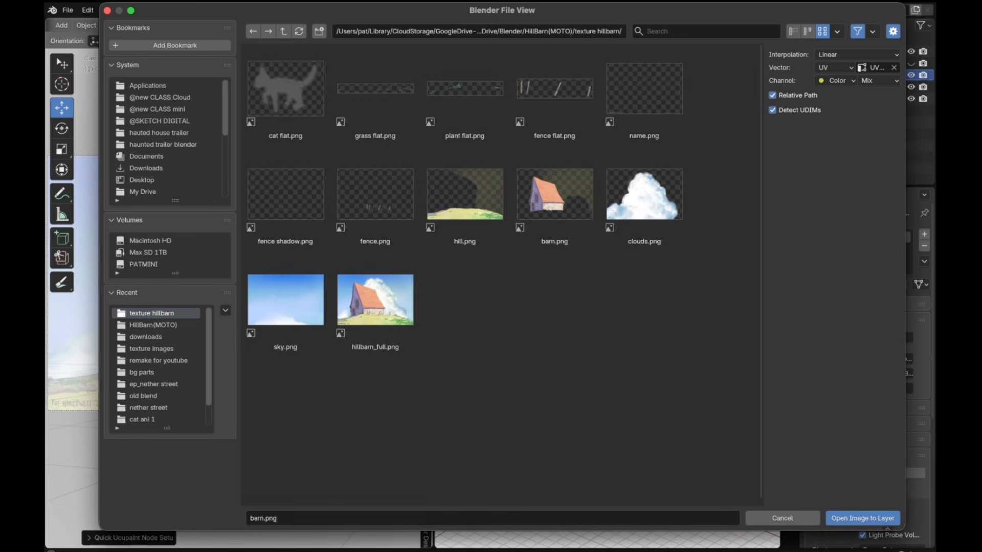
{"action": "left_click", "coordinate": [555, 194]}
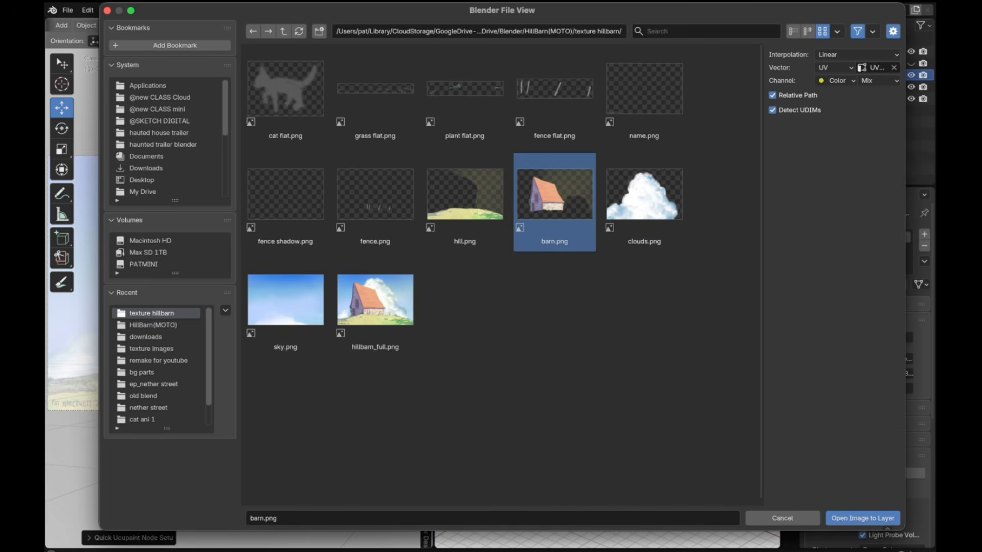
{"action": "left_click", "coordinate": [862, 518]}
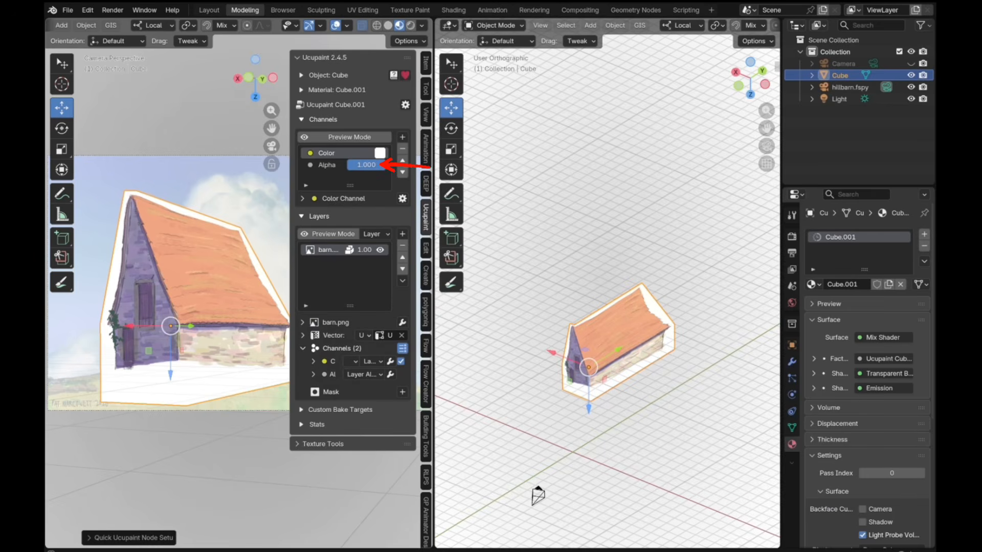
Set the barn material's Alpha channel to 0.000 and inspect the texture edges against the painting.
{"action": "left_click_drag", "start_coordinate": [376, 166], "coordinate": [353, 166]}
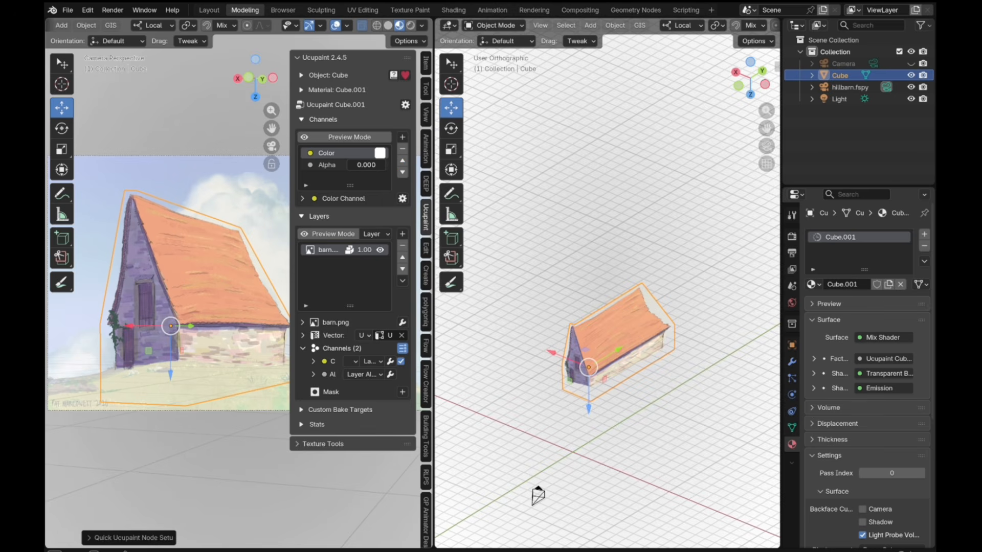
{"action": "scroll", "coordinate": [230, 284], "scroll_direction": "up", "scroll_amount": 4}
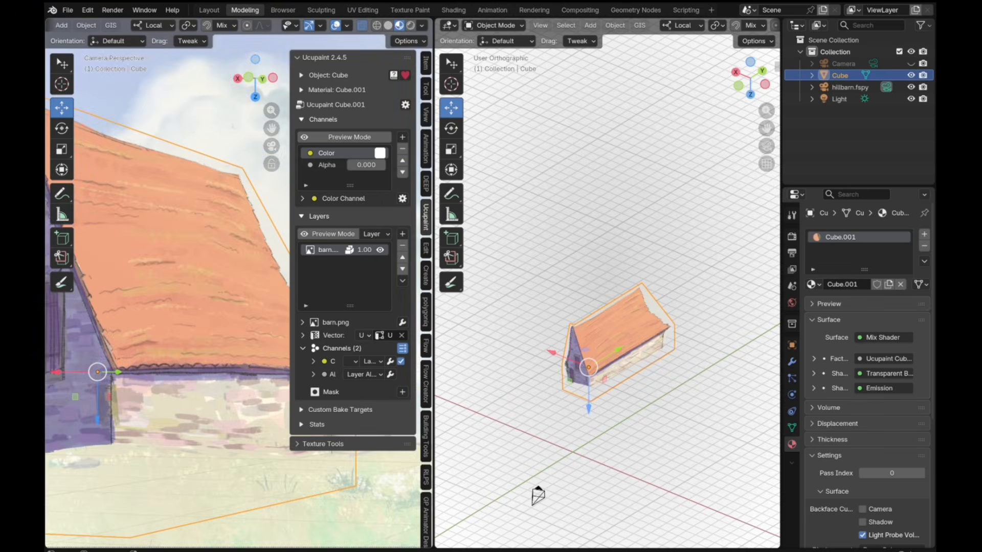
{"action": "scroll", "coordinate": [169, 297], "scroll_direction": "down", "scroll_amount": 4}
{"action": "scroll", "coordinate": [169, 297], "scroll_direction": "up", "scroll_amount": 2}
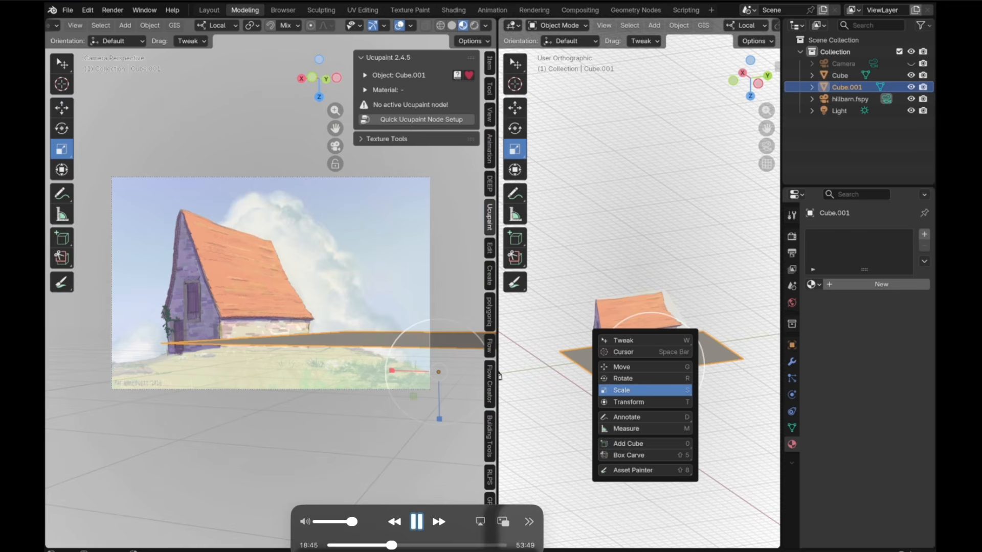
Move the flat ground plane about -0.62 m along its local Y axis and shift it along X toward the barn.
{"action": "left_click", "coordinate": [636, 390]}
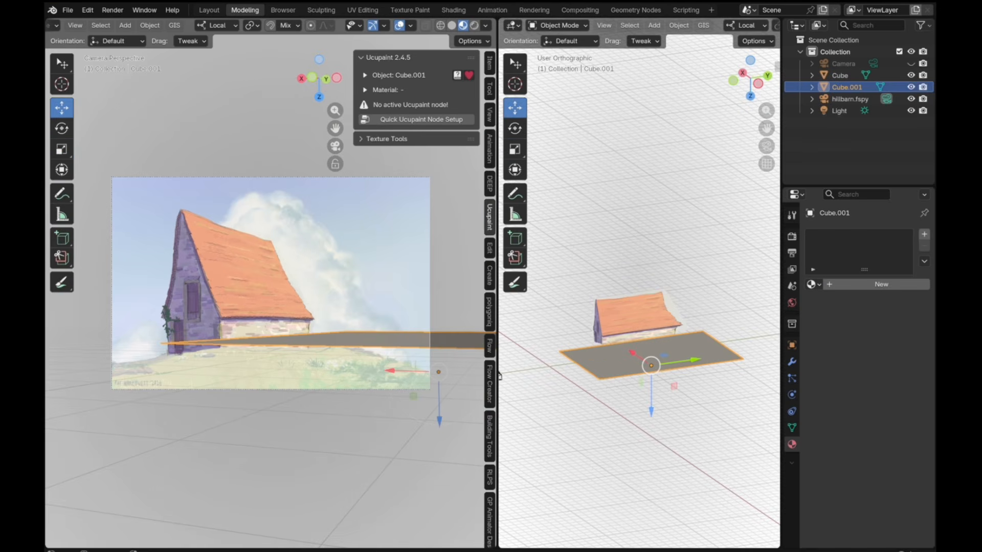
{"action": "left_click_drag", "start_coordinate": [694, 359], "coordinate": [690, 360]}
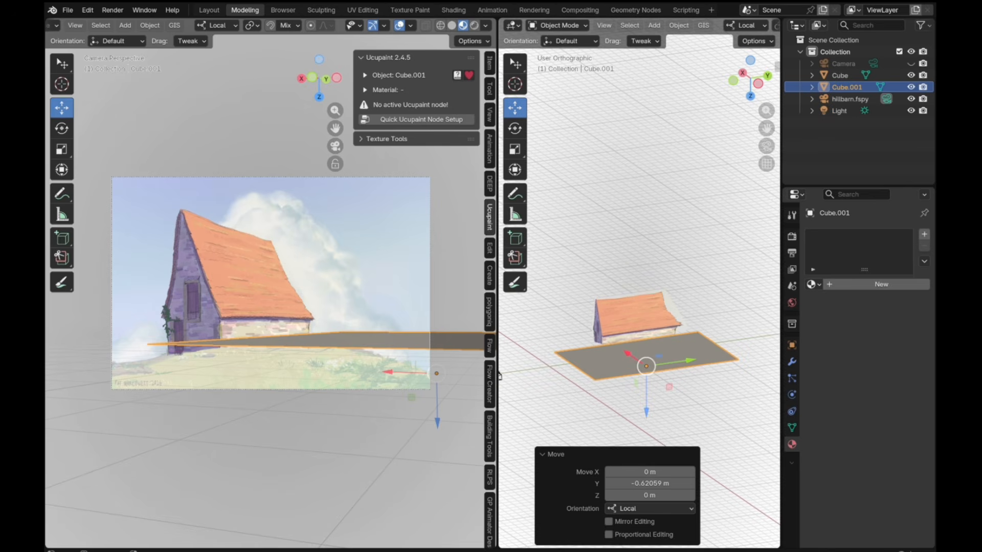
{"action": "left_click_drag", "start_coordinate": [627, 354], "coordinate": [611, 344]}
In Edit Mode, move the ground plane's edges outward along X and Y to extend it under the barn and across the foreground.
{"action": "key", "text": "Tab"}
{"action": "key", "text": "g"}
{"action": "key", "text": "x"}
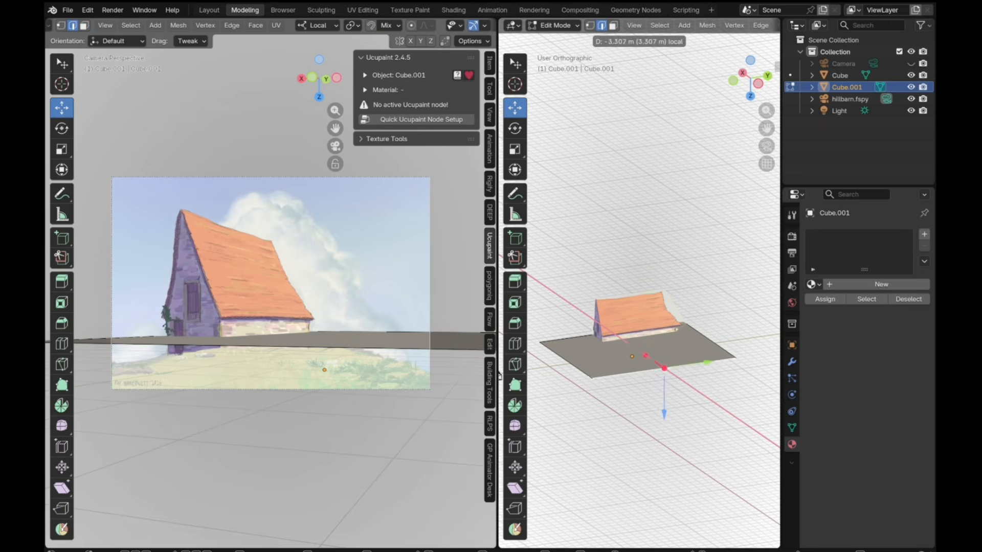
{"action": "left_click_drag", "start_coordinate": [633, 347], "coordinate": [533, 360]}
{"action": "left_click", "coordinate": [560, 356]}
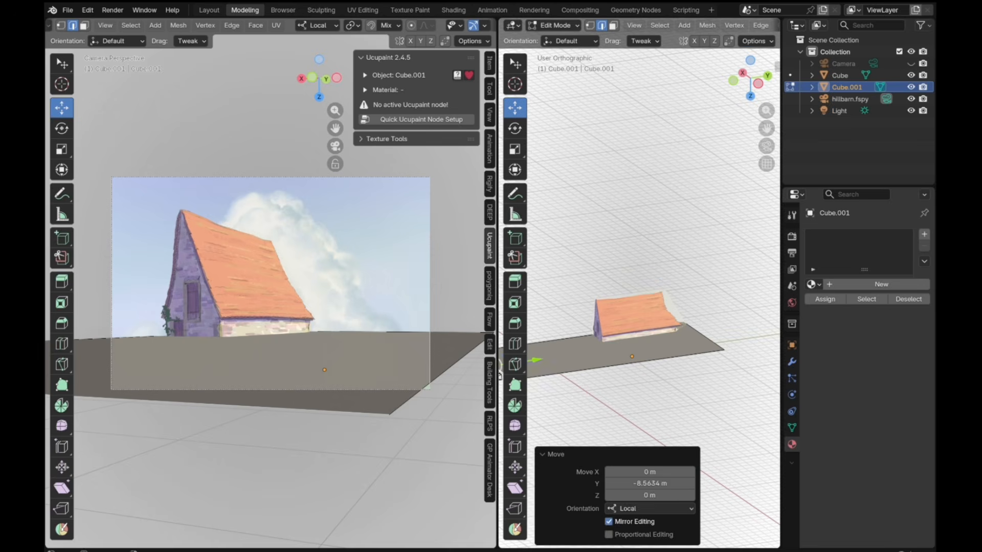
{"action": "left_click", "coordinate": [598, 368]}
{"action": "left_click_drag", "start_coordinate": [600, 351], "coordinate": [602, 353]}
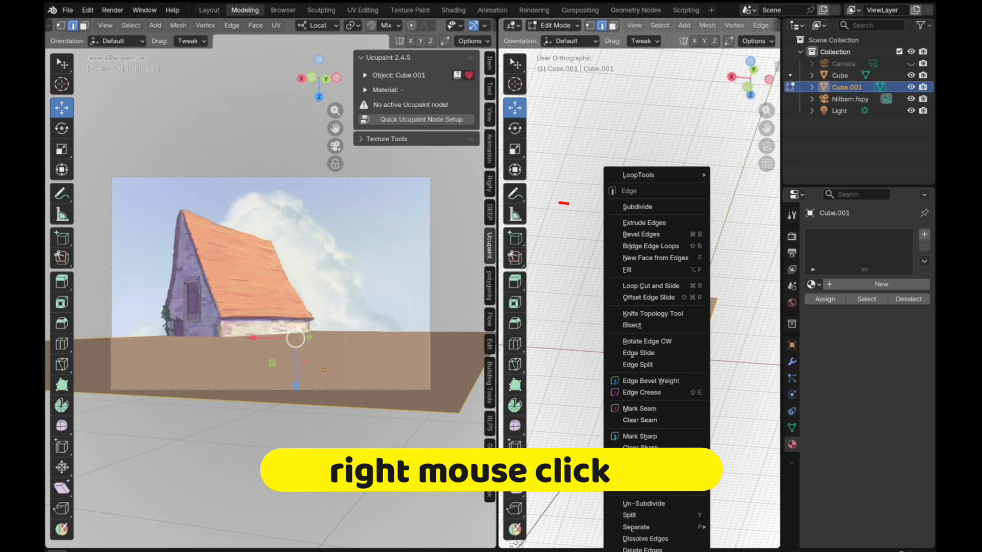
Subdivide the ground plane and adjust the number of cuts to form a dense grid.
{"action": "left_click", "coordinate": [637, 207]}
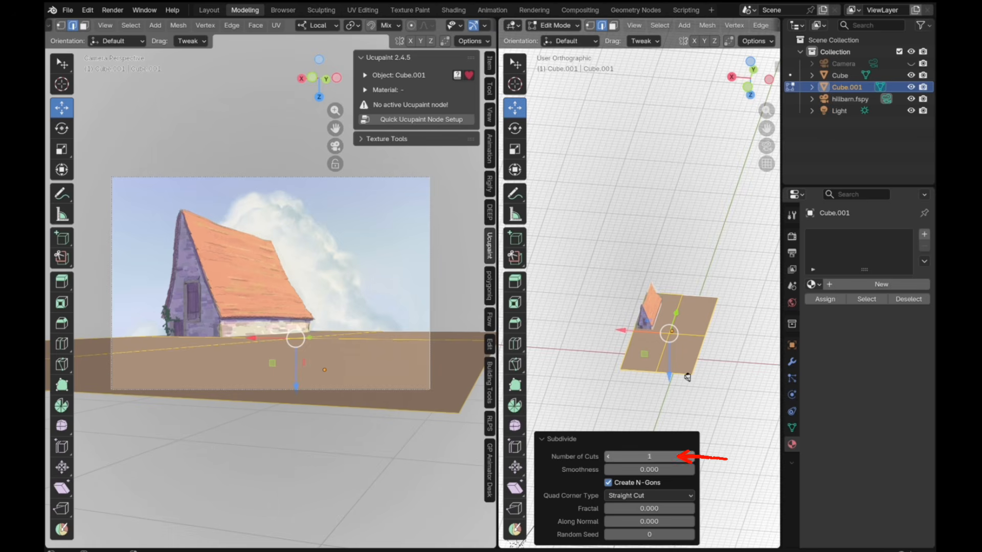
{"action": "left_click", "coordinate": [690, 456]}
{"action": "left_click", "coordinate": [690, 457]}
{"action": "left_click", "coordinate": [690, 456]}
{"action": "left_click", "coordinate": [690, 457]}
{"action": "left_click", "coordinate": [690, 456]}
{"action": "left_click", "coordinate": [690, 457]}
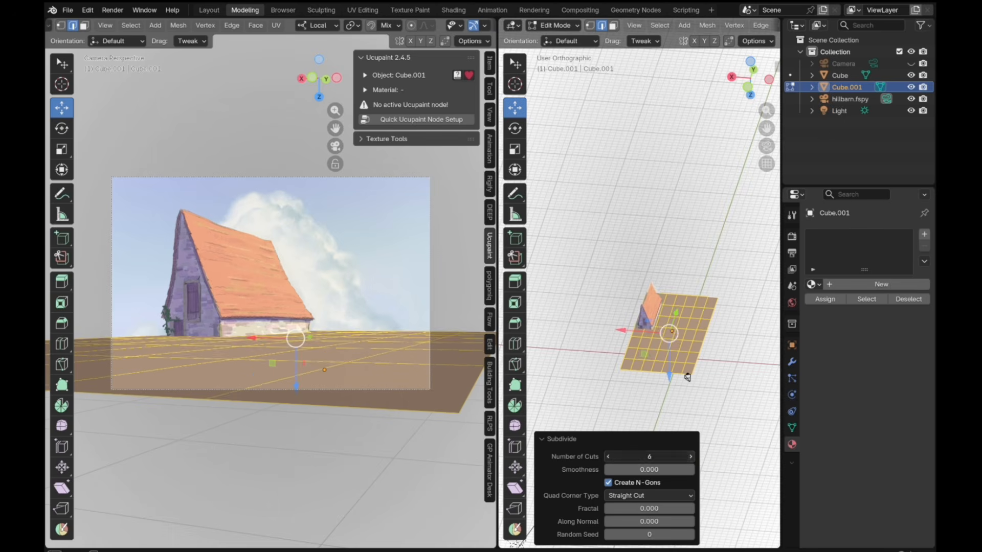
{"action": "left_click", "coordinate": [690, 457]}
{"action": "left_click", "coordinate": [691, 457]}
{"action": "left_click", "coordinate": [691, 456]}
{"action": "left_click", "coordinate": [608, 456]}
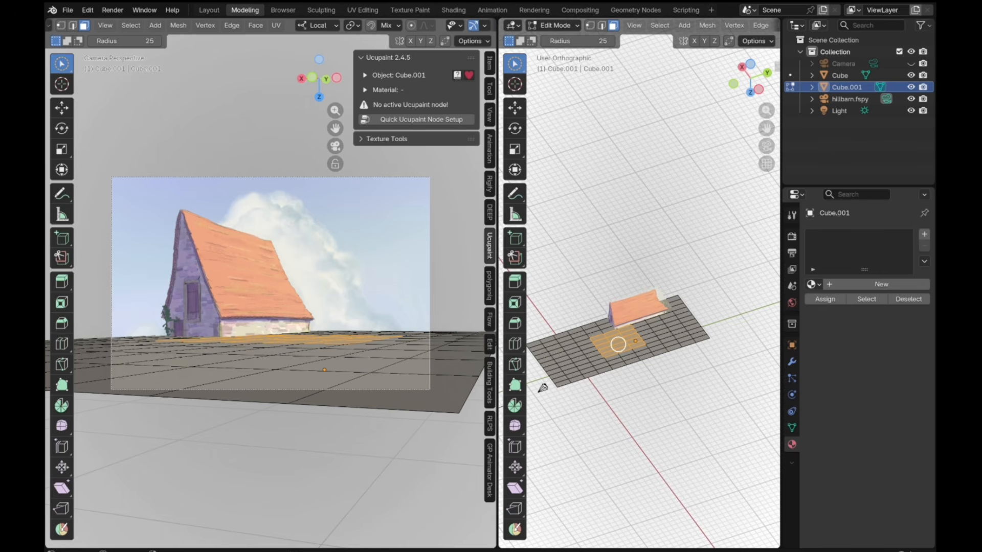
Raise the plane's selected central faces about 1.64 m along Z with smooth proportional editing at a size of about 14.42.
{"action": "key", "text": "shift+space"}
{"action": "key", "text": "g"}
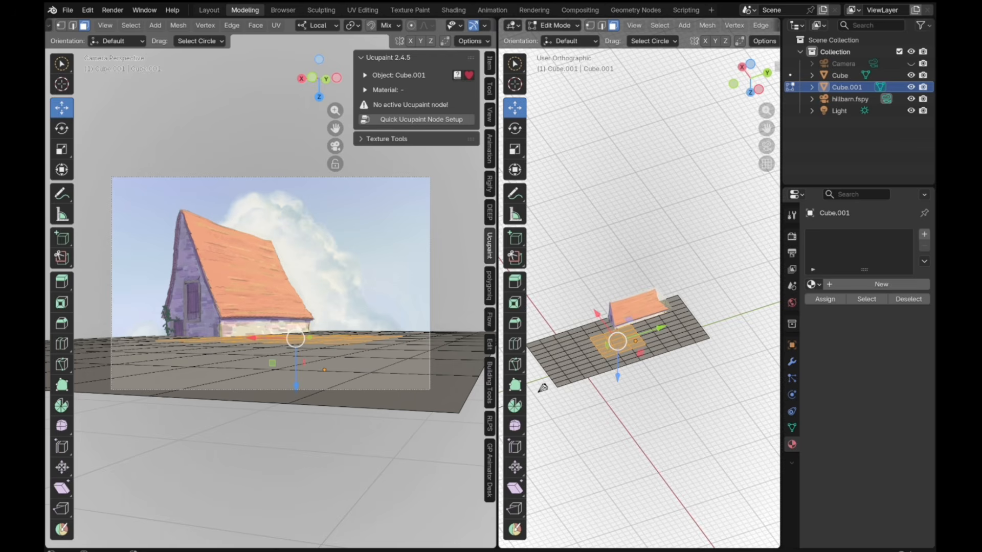
{"action": "middle_click_drag", "start_coordinate": [660, 364], "coordinate": [651, 343]}
{"action": "key", "text": "o"}
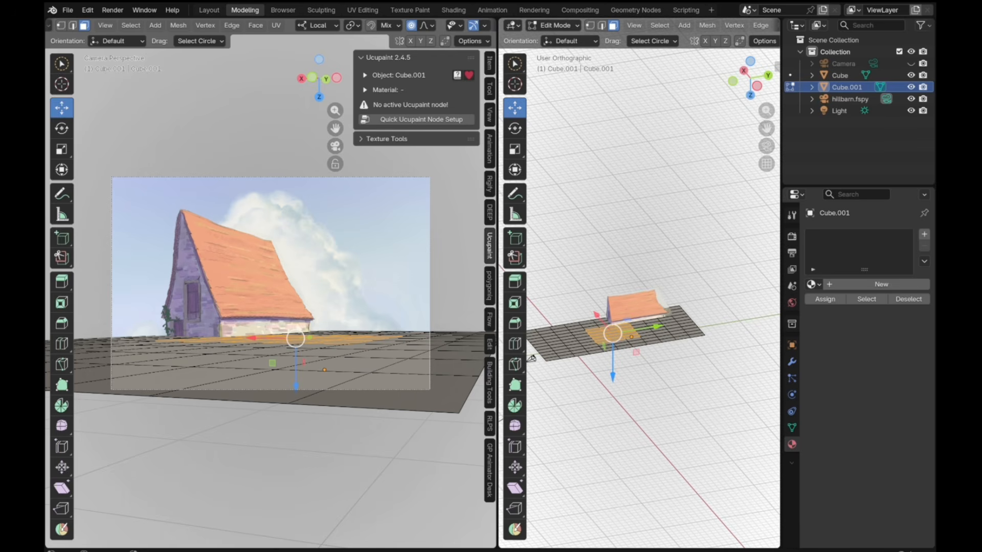
{"action": "left_click_drag", "start_coordinate": [612, 377], "coordinate": [613, 373]}
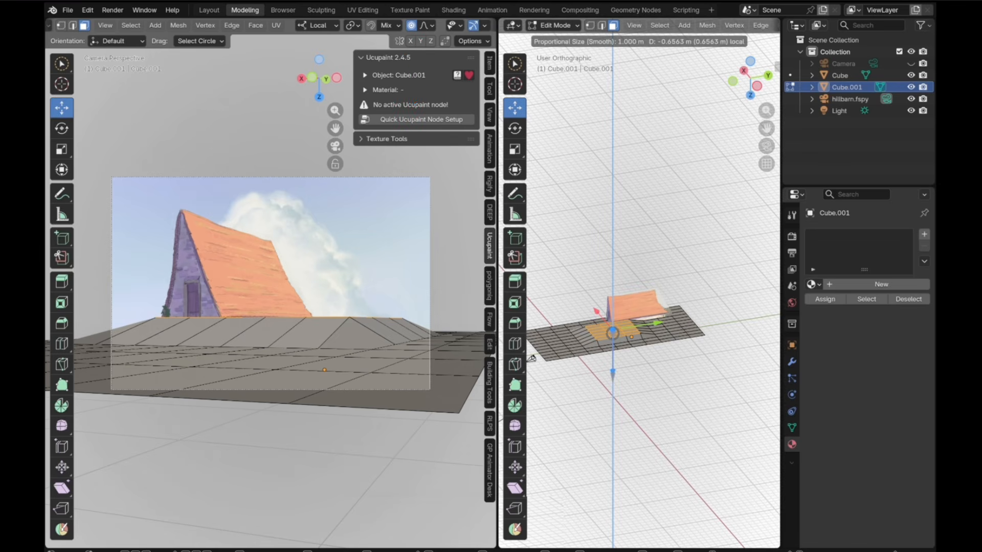
{"action": "scroll", "coordinate": [532, 358], "scroll_direction": "down", "scroll_amount": 16}
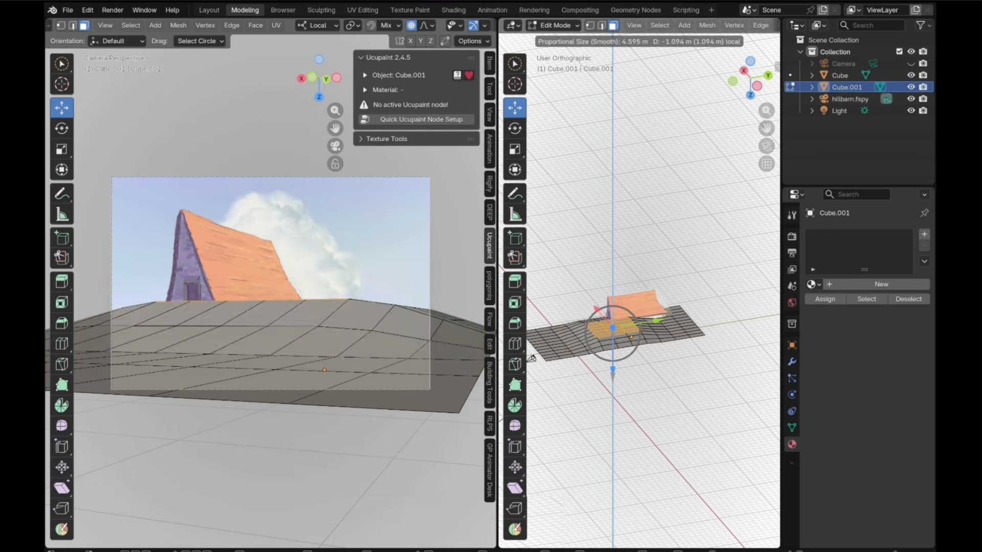
{"action": "scroll", "coordinate": [532, 358], "scroll_direction": "down", "scroll_amount": 10}
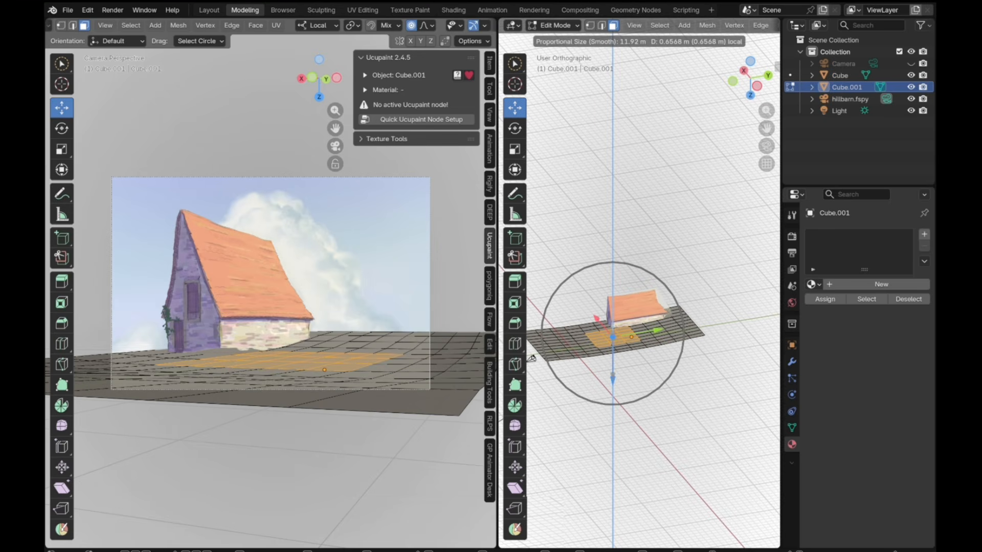
{"action": "scroll", "coordinate": [531, 358], "scroll_direction": "down", "scroll_amount": 2}
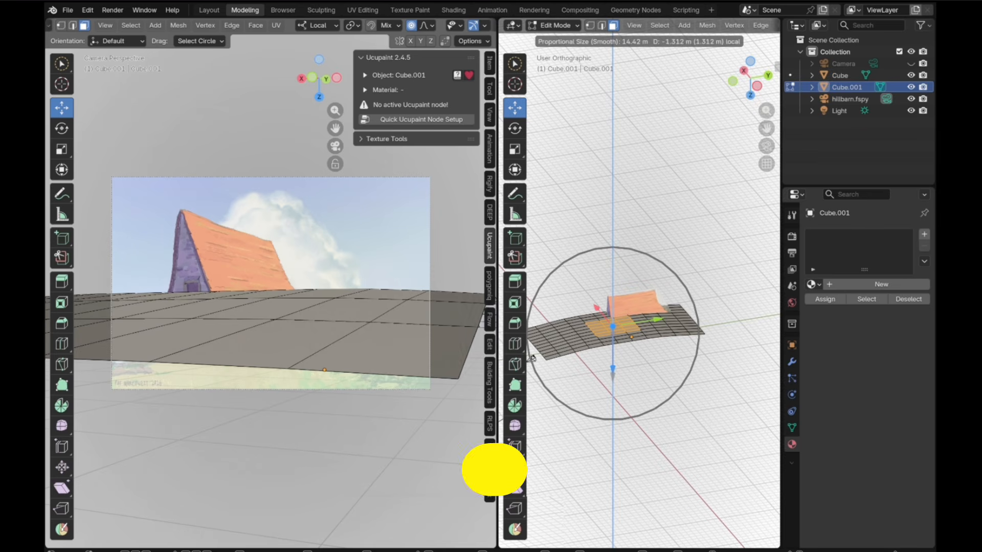
{"action": "left_click", "coordinate": [532, 358]}
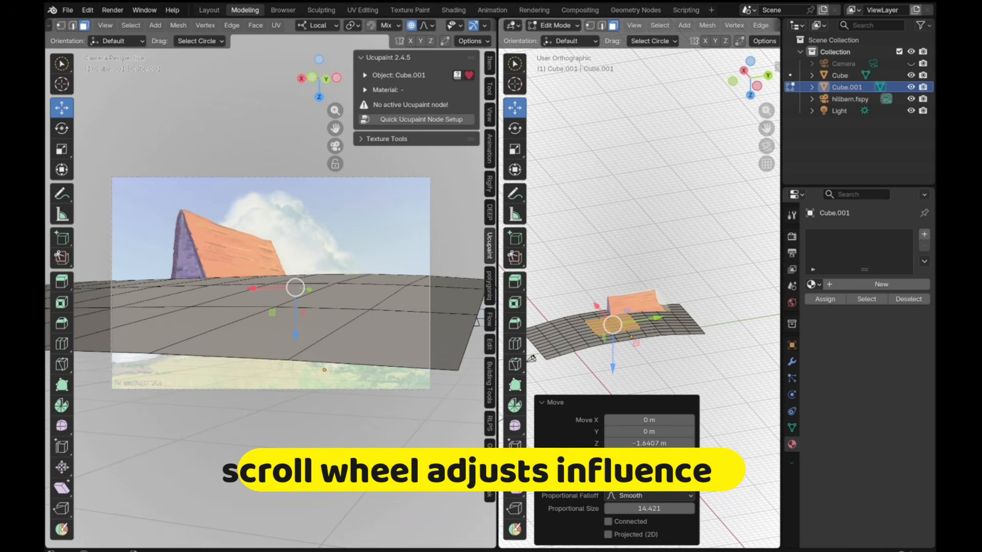
Lower the hill's long outer edge about 2.06 m with proportional editing at size 6.728, and shift it along X.
{"action": "middle_click_drag", "start_coordinate": [532, 358], "coordinate": [585, 382]}
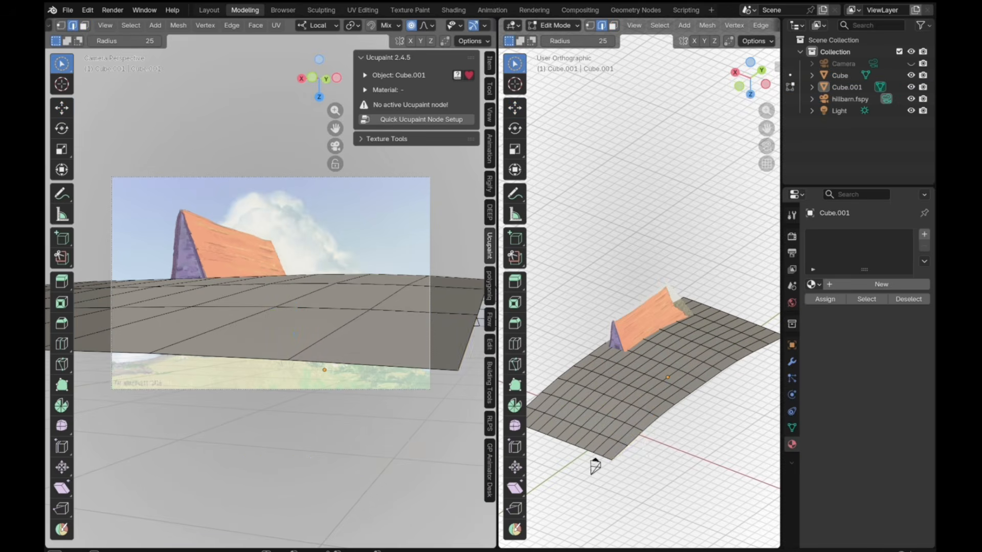
{"action": "left_click_drag", "start_coordinate": [614, 458], "coordinate": [778, 339]}
{"action": "key", "text": "g"}
{"action": "left_click_drag", "start_coordinate": [698, 412], "coordinate": [697, 401]}
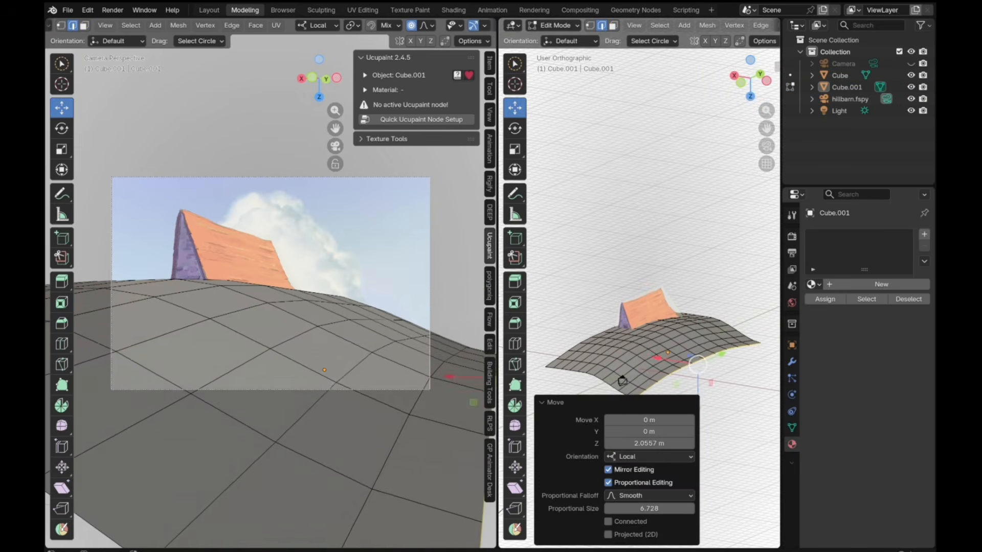
{"action": "left_click_drag", "start_coordinate": [656, 359], "coordinate": [645, 356]}
{"action": "key", "text": "Tab"}
{"action": "scroll", "coordinate": [271, 307], "scroll_direction": "down", "scroll_amount": 3}
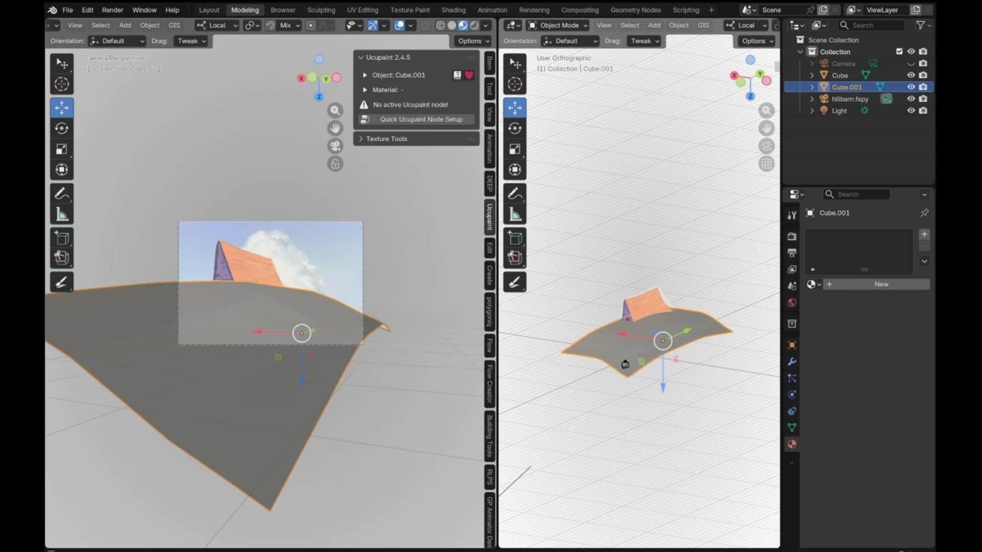
Move the entire hill mesh down about 2.14 m along Z to the barn's base and shift it along Y.
{"action": "key", "text": "Tab"}
{"action": "key", "text": "a"}
{"action": "left_click_drag", "start_coordinate": [281, 354], "coordinate": [281, 397]}
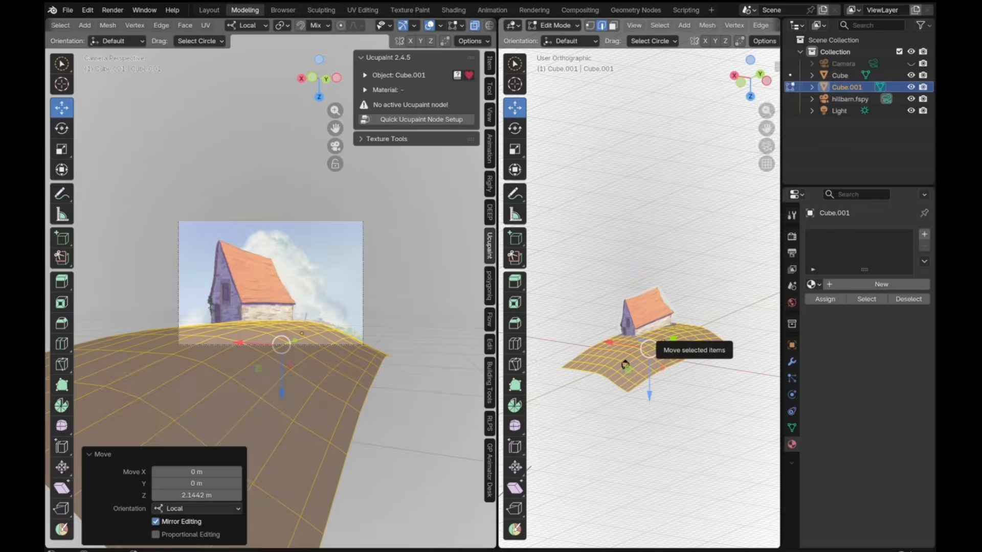
{"action": "left_click_drag", "start_coordinate": [672, 340], "coordinate": [693, 330]}
Scale the entire hill mesh slightly along X, and deselect it with X-ray off.
{"action": "key", "text": "shift+space"}
{"action": "key", "text": "s"}
{"action": "left_click_drag", "start_coordinate": [629, 335], "coordinate": [622, 333]}
{"action": "key", "text": "alt+z"}
{"action": "key", "text": "alt+a"}
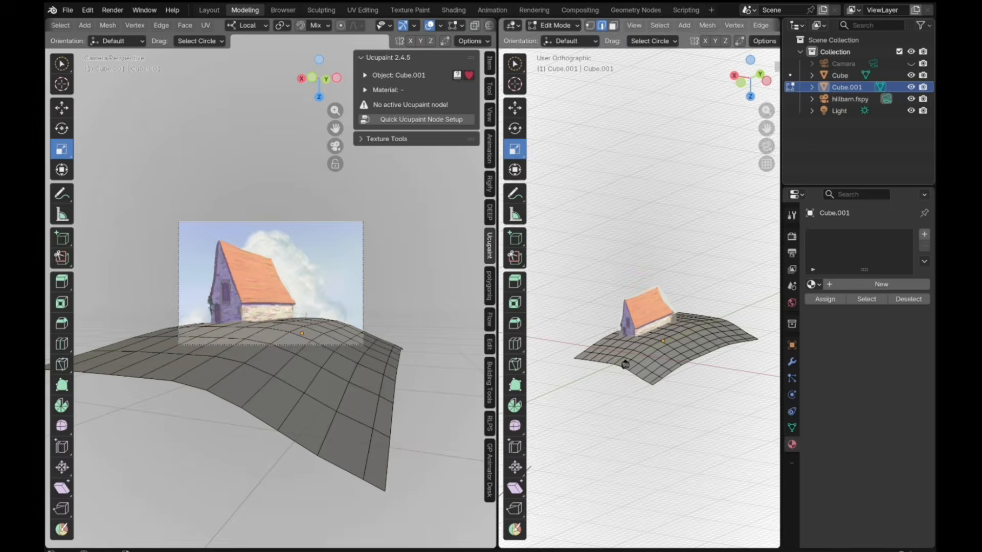
Duplicate the hill object in Object Mode, hide the copy and select the original.
{"action": "left_click", "coordinate": [910, 87]}
{"action": "left_click", "coordinate": [910, 87]}
{"action": "key", "text": "Tab"}
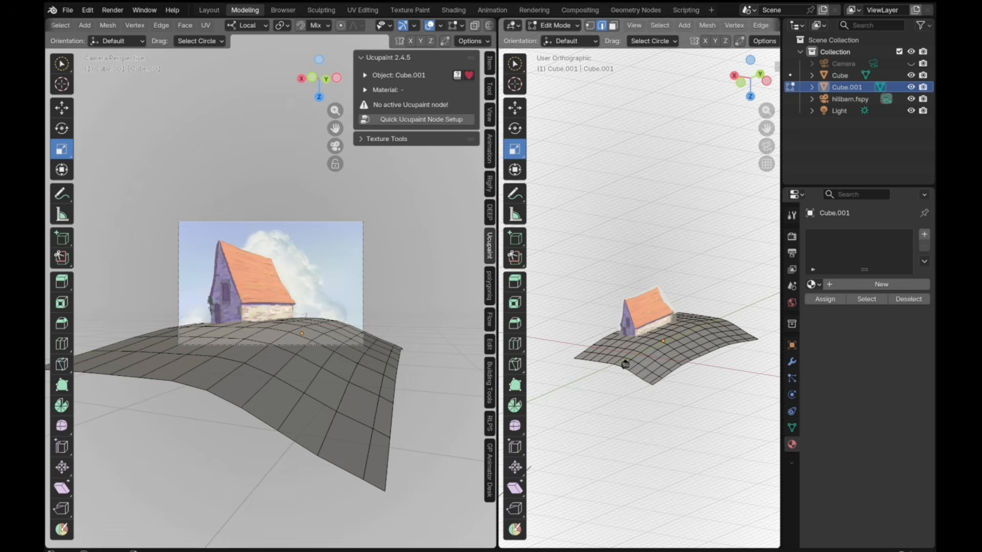
{"action": "right_click", "coordinate": [286, 332]}
{"action": "left_click", "coordinate": [286, 428]}
{"action": "right_click", "coordinate": [910, 99]}
{"action": "left_click", "coordinate": [910, 99]}
{"action": "left_click", "coordinate": [847, 87]}
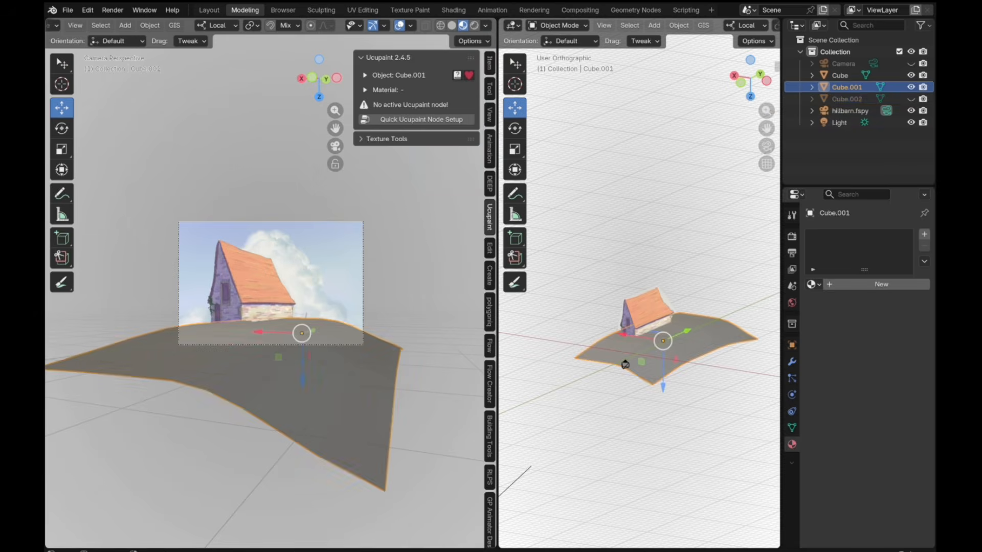
Select the hill's outer faces below and around the camera frame in Edit Mode, and delete them.
{"action": "key", "text": "Tab"}
{"action": "key", "text": "w"}
{"action": "left_click_drag", "start_coordinate": [83, 363], "coordinate": [310, 392]}
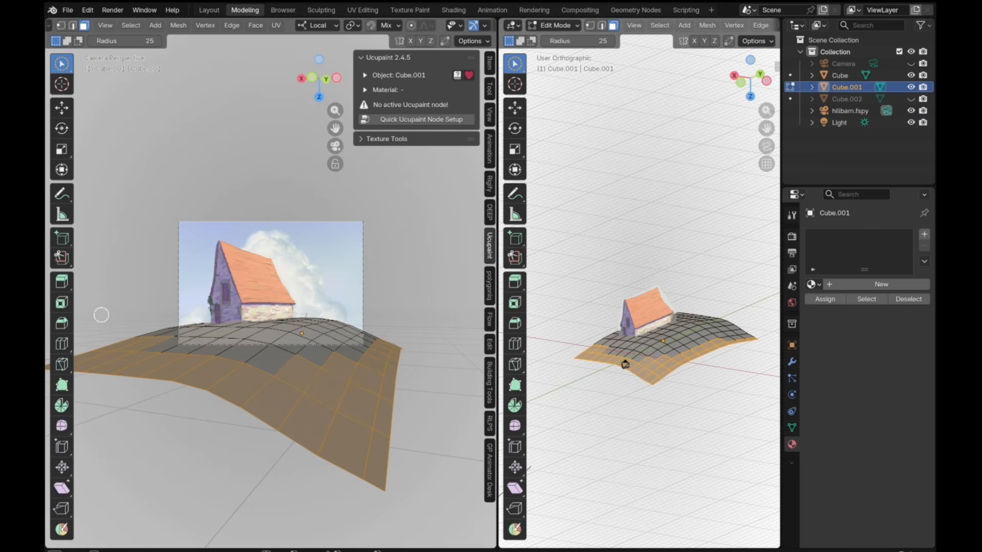
{"action": "left_click", "coordinate": [61, 64]}
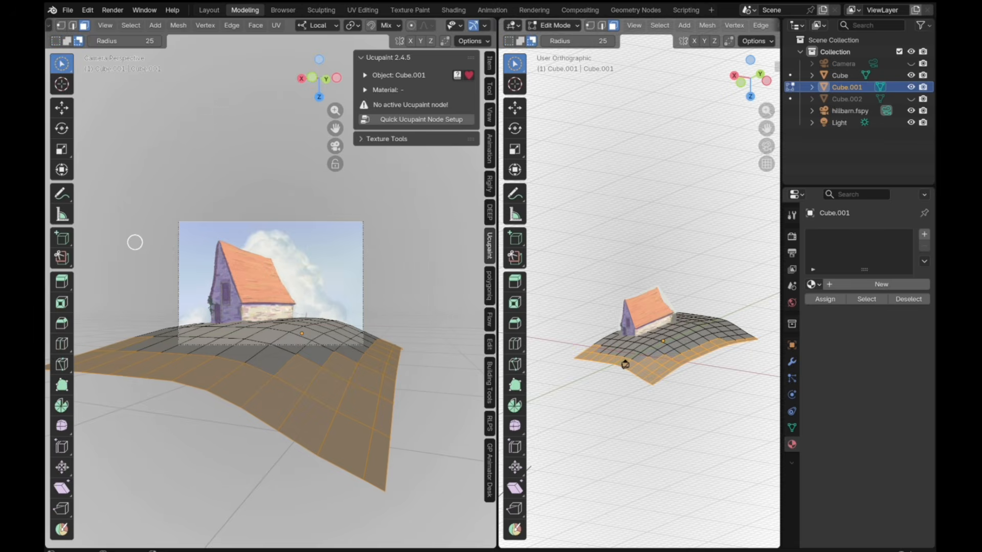
{"action": "key", "text": "x"}
{"action": "key", "text": "f"}
Reposition single vertices along the hill's trimmed front edge to even out its stepped outline.
{"action": "left_click", "coordinate": [61, 108]}
{"action": "key", "text": "1"}
{"action": "left_click", "coordinate": [301, 362]}
{"action": "middle_click_drag", "start_coordinate": [659, 317], "coordinate": [664, 419]}
{"action": "left_click_drag", "start_coordinate": [695, 394], "coordinate": [697, 402]}
{"action": "left_click", "coordinate": [707, 375]}
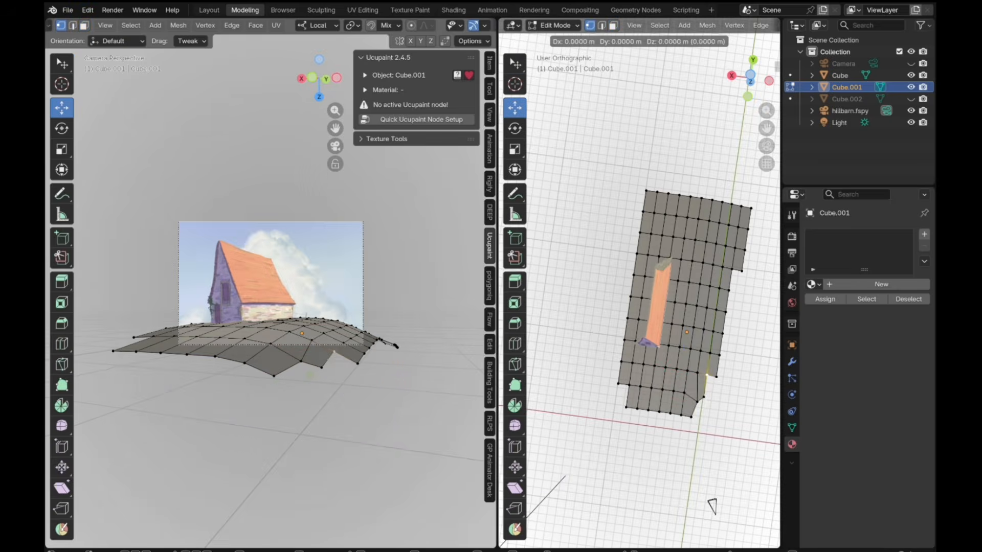
{"action": "left_click", "coordinate": [712, 507]}
{"action": "middle_click_drag", "start_coordinate": [712, 506], "coordinate": [555, 335]}
{"action": "left_click_drag", "start_coordinate": [635, 403], "coordinate": [615, 401]}
Select all the hill's faces and unwrap them with Project from View, using Camera Bounds.
{"action": "left_click", "coordinate": [615, 353]}
{"action": "key", "text": "u"}
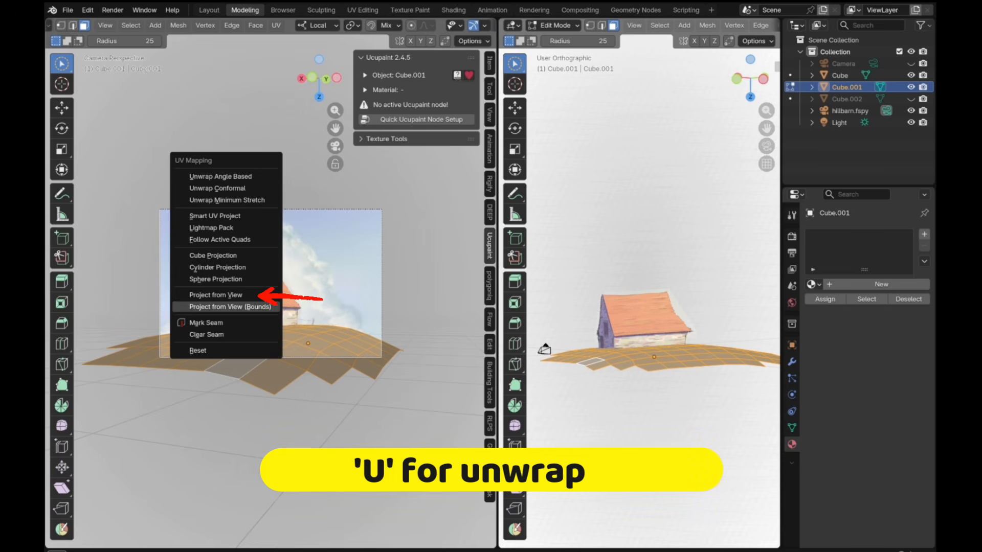
{"action": "left_click", "coordinate": [215, 295]}
{"action": "scroll", "coordinate": [213, 173], "scroll_direction": "up", "scroll_amount": 2}
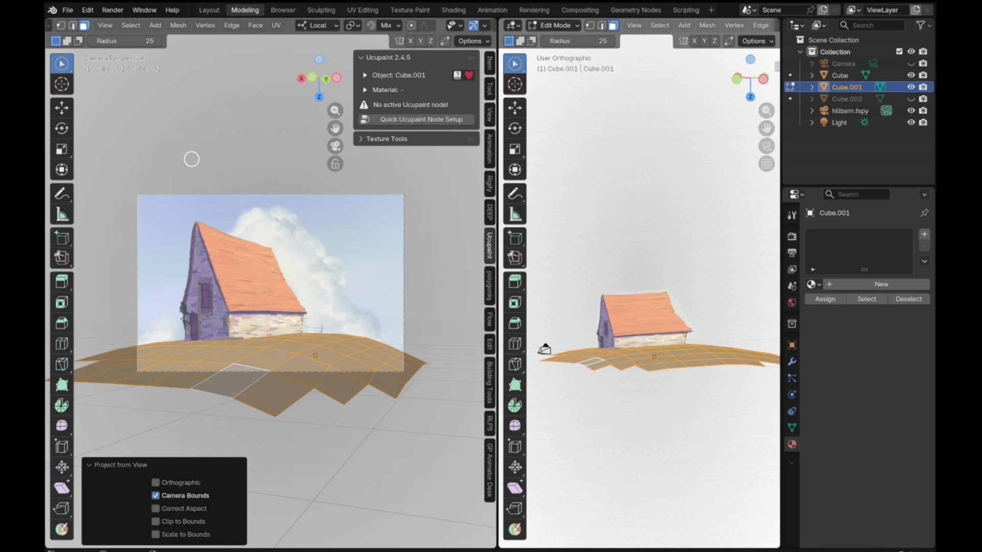
Create an Emission Ucupaint setup with alpha enabled on the hill, and add hill.png as an image layer.
{"action": "left_click", "coordinate": [421, 120]}
{"action": "left_click", "coordinate": [366, 187]}
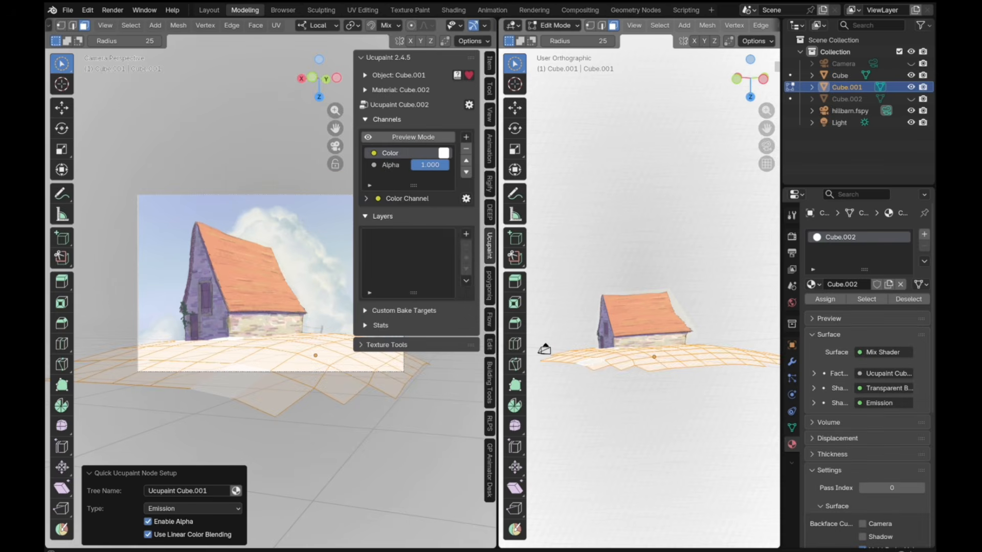
{"action": "left_click", "coordinate": [466, 235]}
{"action": "left_click", "coordinate": [502, 261]}
{"action": "left_click", "coordinate": [465, 194]}
{"action": "left_click", "coordinate": [863, 518]}
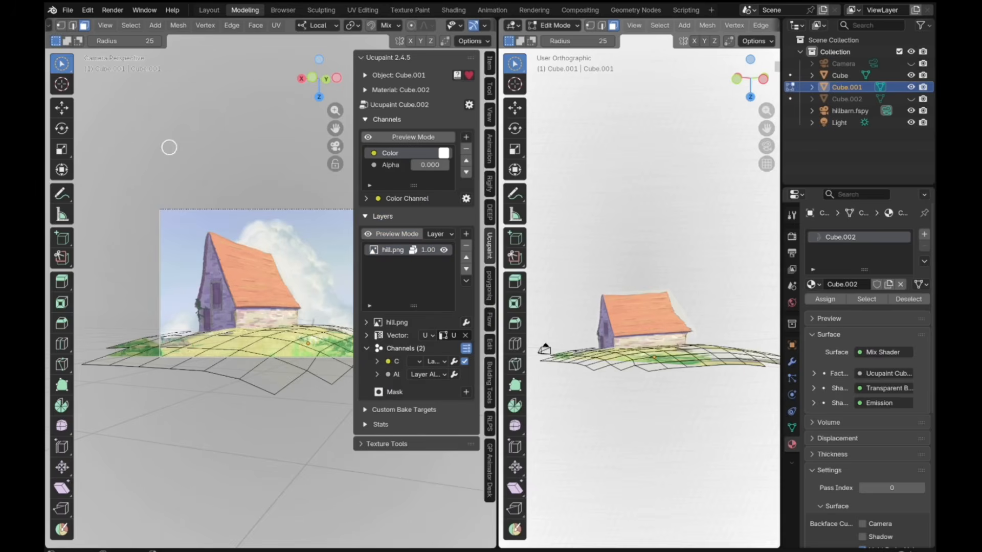
Inspect the textured hill from other angles, and shift the open border edges at its far end slightly.
{"action": "left_click_drag", "start_coordinate": [497, 286], "coordinate": [703, 286]}
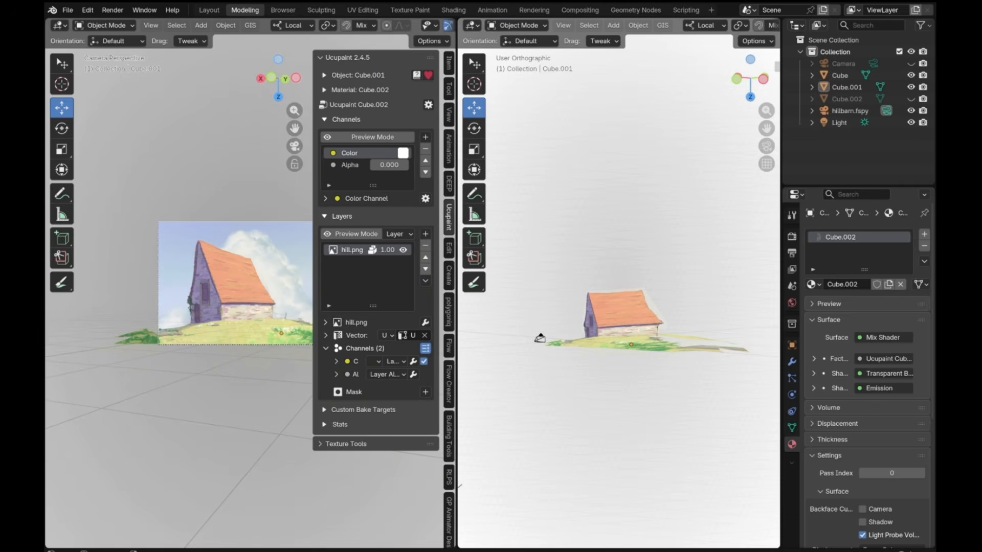
{"action": "middle_click_drag", "start_coordinate": [568, 445], "coordinate": [618, 444]}
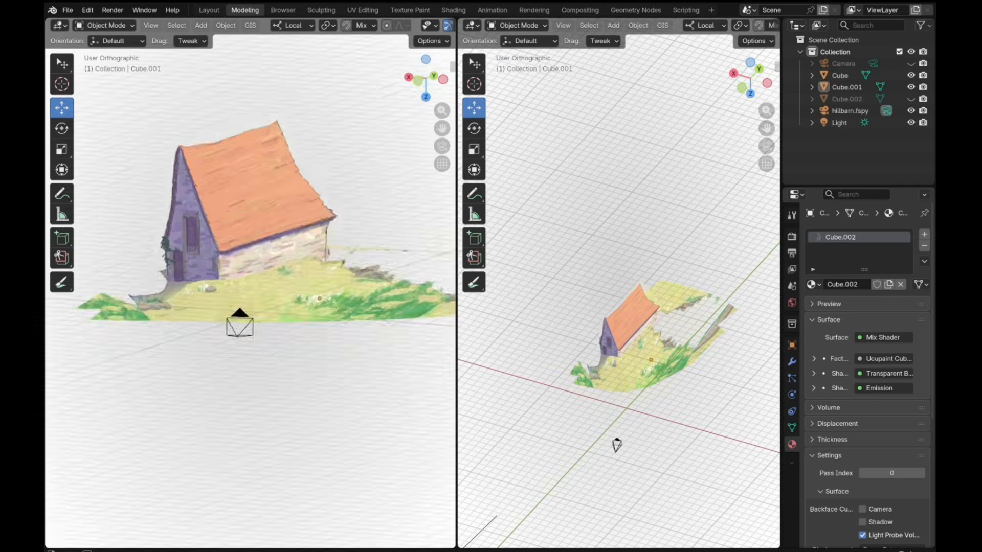
{"action": "middle_click_drag", "start_coordinate": [255, 306], "coordinate": [274, 271]}
{"action": "left_click", "coordinate": [278, 301]}
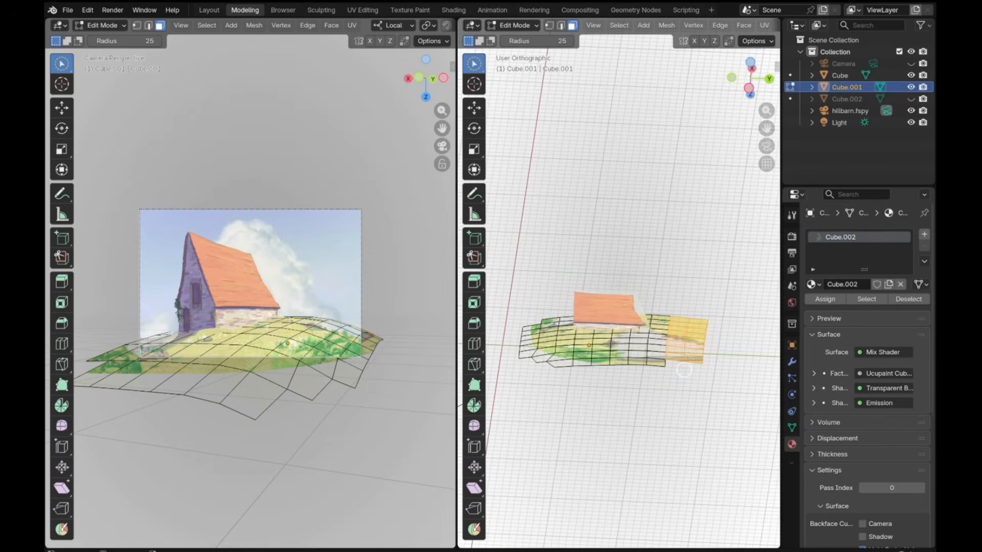
{"action": "middle_click_drag", "start_coordinate": [664, 332], "coordinate": [699, 325]}
{"action": "scroll", "coordinate": [699, 324], "scroll_direction": "up", "scroll_amount": 5}
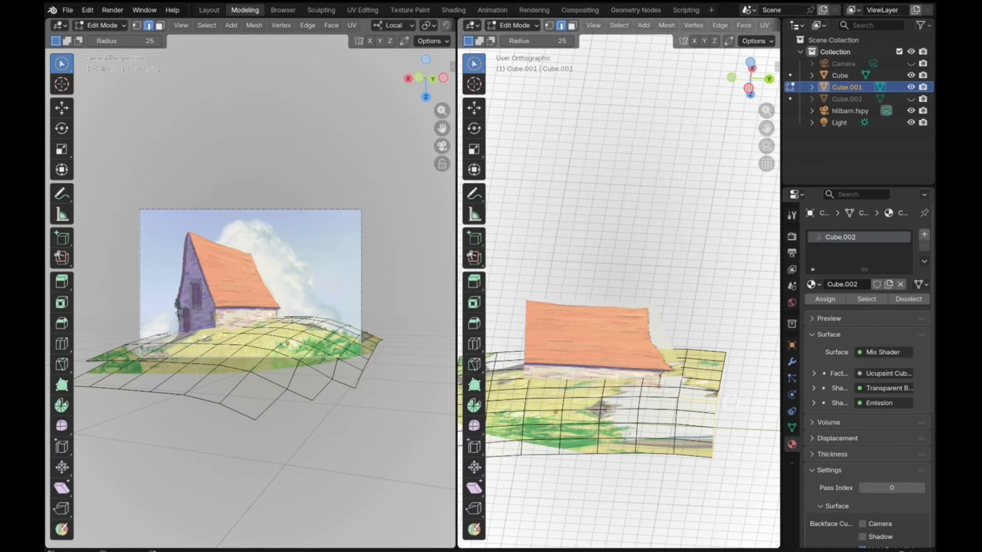
{"action": "middle_click_drag", "start_coordinate": [732, 402], "coordinate": [732, 374]}
{"action": "left_click", "coordinate": [474, 108]}
{"action": "left_click_drag", "start_coordinate": [720, 429], "coordinate": [721, 427]}
{"action": "middle_click_drag", "start_coordinate": [721, 427], "coordinate": [719, 443]}
Try to move the strip of faces at the hill's far end by about -0.04 m along local Z.
{"action": "key", "text": "w"}
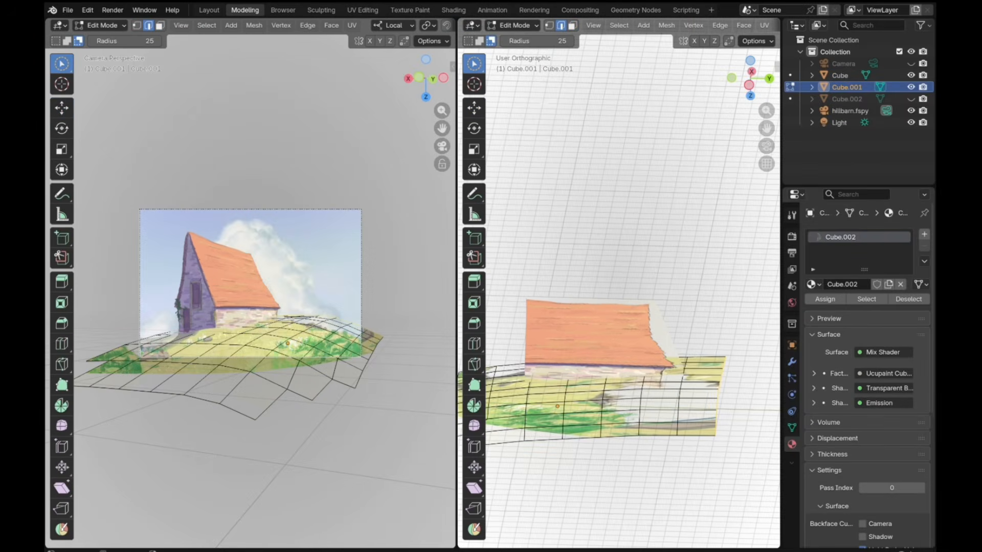
{"action": "left_click", "coordinate": [468, 41]}
{"action": "left_click_drag", "start_coordinate": [702, 364], "coordinate": [697, 429]}
{"action": "left_click", "coordinate": [474, 107]}
{"action": "middle_click_drag", "start_coordinate": [716, 409], "coordinate": [715, 383]}
{"action": "left_click_drag", "start_coordinate": [704, 439], "coordinate": [704, 440]}
{"action": "middle_click_drag", "start_coordinate": [704, 439], "coordinate": [704, 462]}
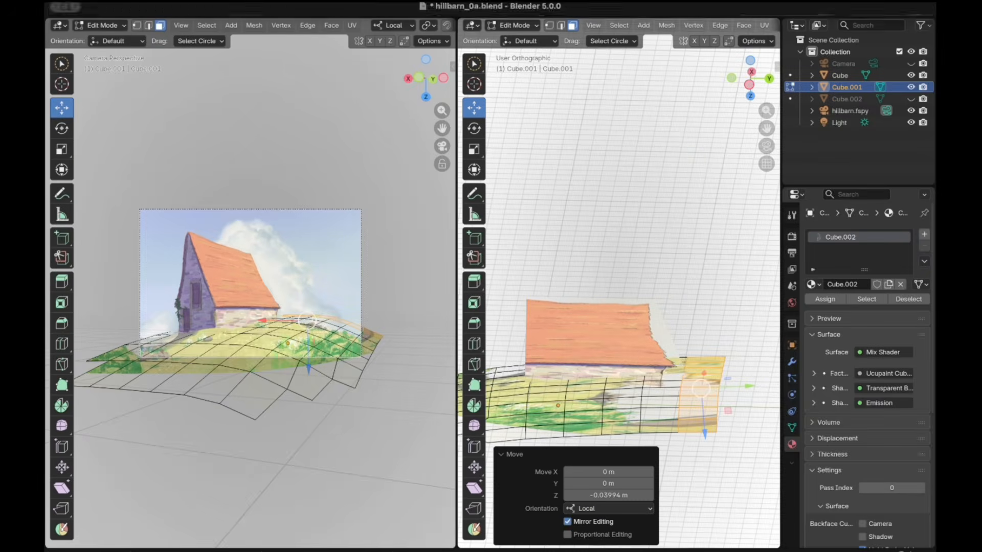
{"action": "key", "text": "ctrl+z"}
Select the strip of faces at the hill's far end beyond the barn, and delete the faces.
{"action": "key", "text": "w"}
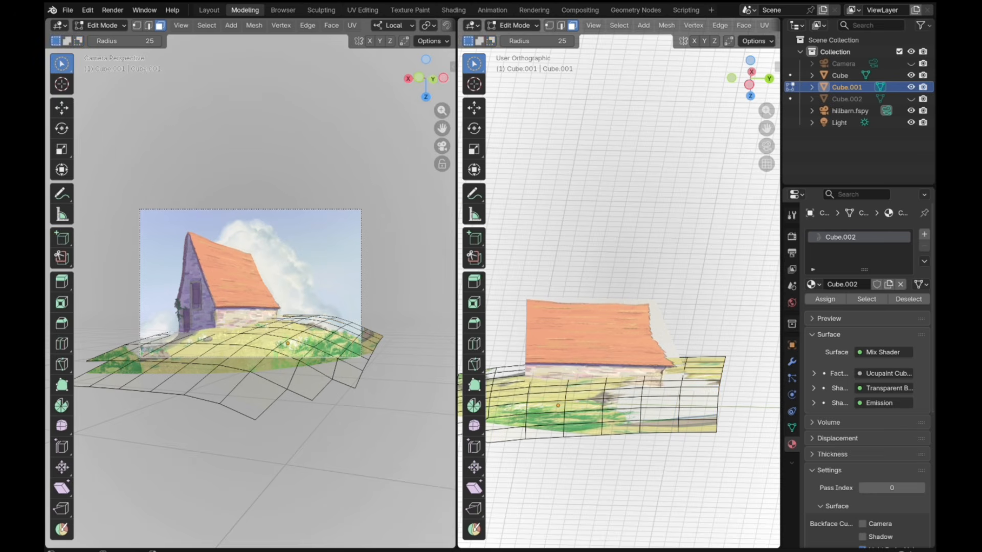
{"action": "left_click", "coordinate": [474, 108]}
{"action": "middle_click_drag", "start_coordinate": [718, 432], "coordinate": [720, 442]}
{"action": "key", "text": "w"}
{"action": "left_click", "coordinate": [467, 41]}
{"action": "left_click_drag", "start_coordinate": [704, 364], "coordinate": [699, 432]}
{"action": "key", "text": "x"}
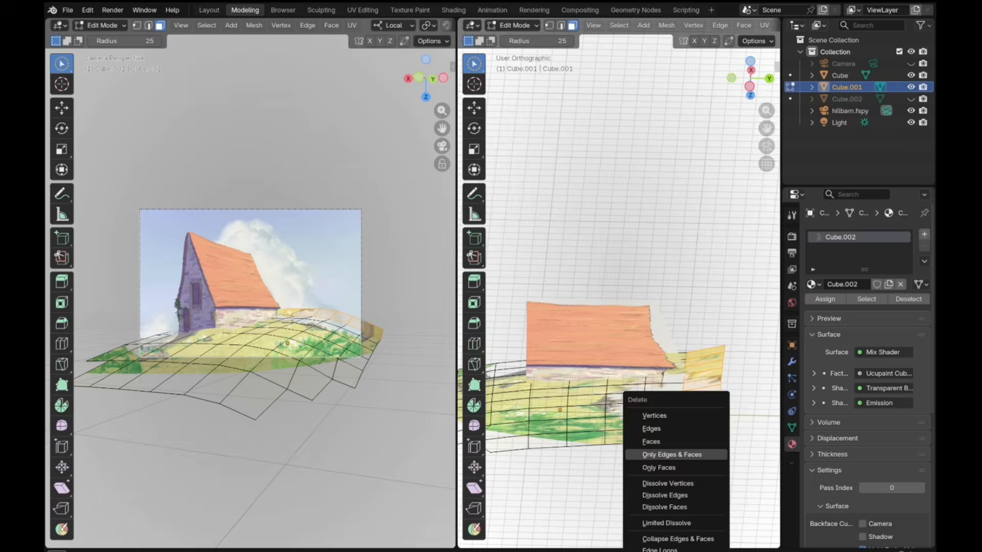
{"action": "left_click", "coordinate": [671, 442]}
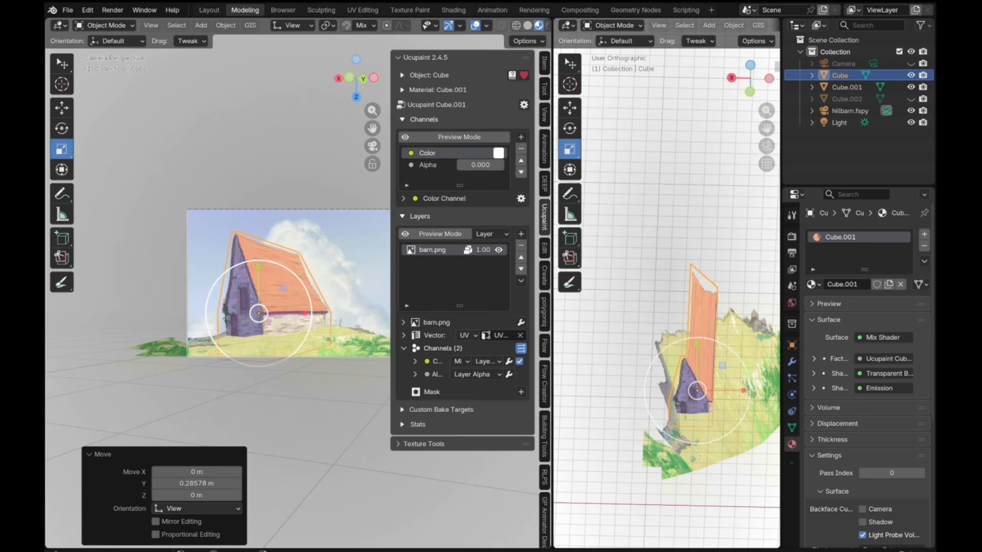
Scale the barn slightly along the view's Y axis, and deselect it to check the camera view.
{"action": "left_click_drag", "start_coordinate": [259, 266], "coordinate": [259, 264]}
{"action": "key", "text": "alt+a"}
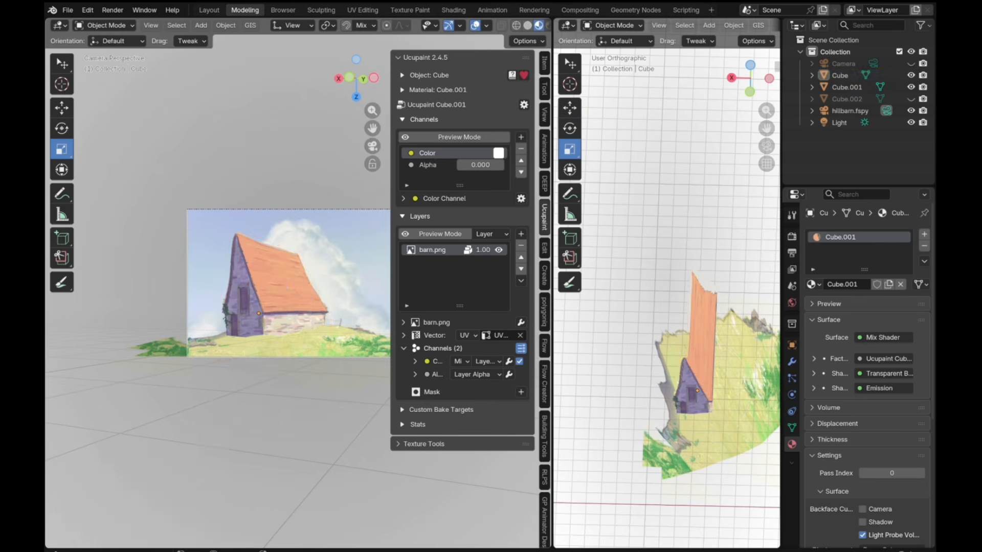
{"action": "left_click", "coordinate": [372, 146]}
{"action": "left_click", "coordinate": [373, 146]}
{"action": "scroll", "coordinate": [298, 285], "scroll_direction": "down", "scroll_amount": 1}
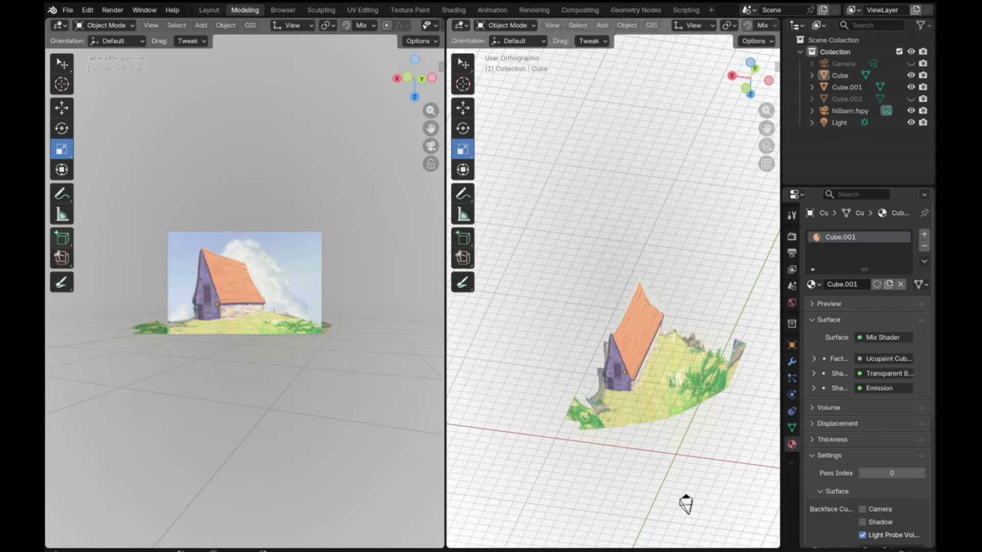
Add a thin, flat cube slightly larger than the camera frame as a backdrop for the scene.
{"action": "left_click", "coordinate": [61, 238]}
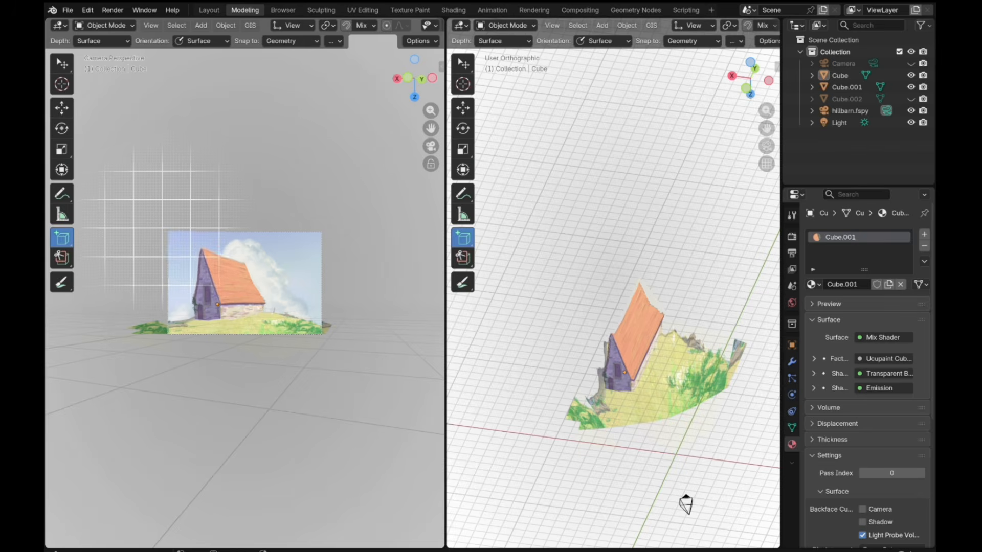
{"action": "left_click_drag", "start_coordinate": [236, 293], "coordinate": [326, 336]}
{"action": "left_click", "coordinate": [326, 336]}
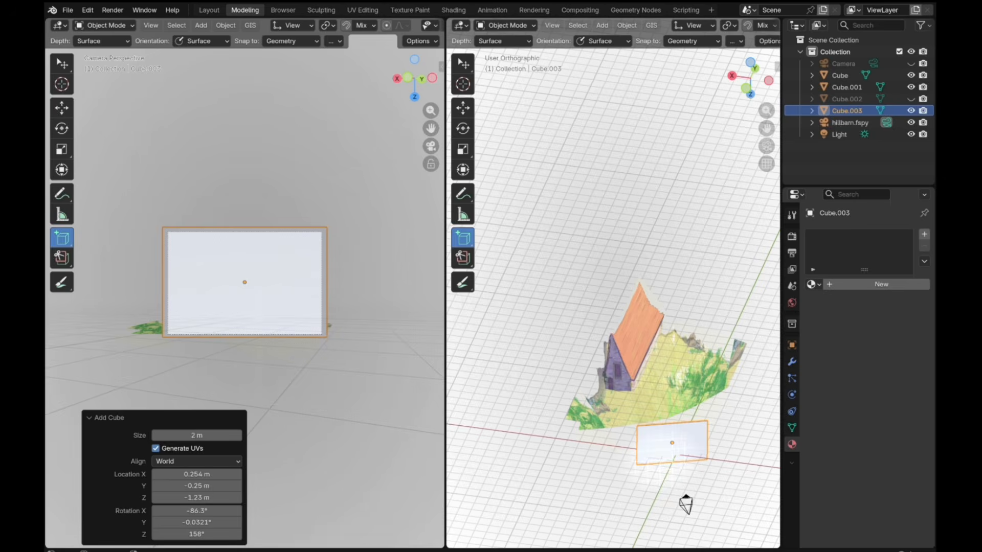
Move the flat backdrop cube away from the camera towards the rear of the barn.
{"action": "left_click", "coordinate": [463, 108]}
{"action": "middle_click_drag", "start_coordinate": [665, 358], "coordinate": [634, 338]}
{"action": "left_click_drag", "start_coordinate": [637, 424], "coordinate": [639, 255]}
{"action": "middle_click_drag", "start_coordinate": [588, 286], "coordinate": [691, 306]}
{"action": "middle_click_drag", "start_coordinate": [644, 358], "coordinate": [639, 340]}
{"action": "left_click_drag", "start_coordinate": [634, 134], "coordinate": [634, 272]}
{"action": "middle_click_drag", "start_coordinate": [634, 286], "coordinate": [647, 294]}
Rotate the backdrop cube slightly, and move it about -9.81 m along the view's X axis behind the barn.
{"action": "left_click", "coordinate": [462, 128]}
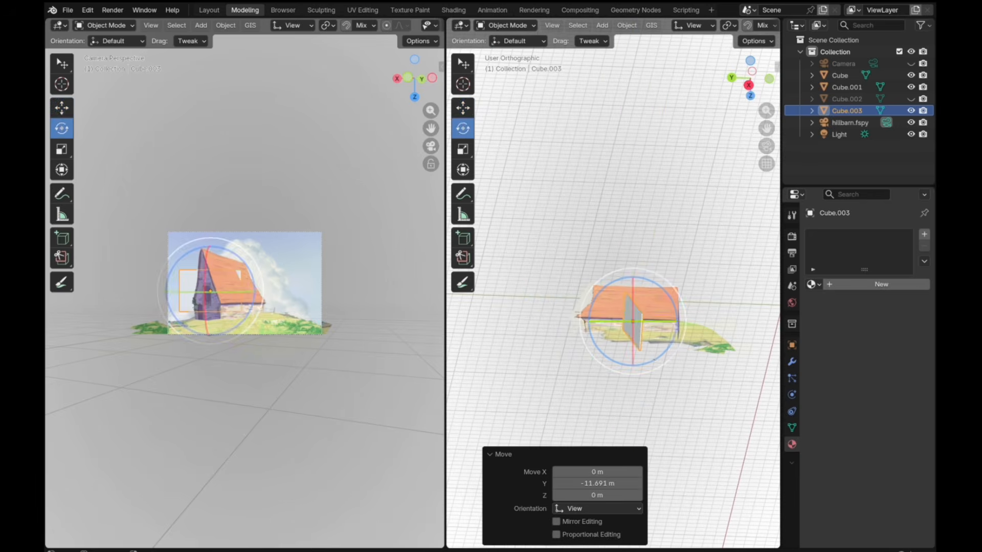
{"action": "left_click_drag", "start_coordinate": [589, 321], "coordinate": [591, 329]}
{"action": "left_click", "coordinate": [463, 108]}
{"action": "left_click_drag", "start_coordinate": [683, 322], "coordinate": [588, 322]}
{"action": "middle_click_drag", "start_coordinate": [706, 353], "coordinate": [588, 348]}
{"action": "middle_click_drag", "start_coordinate": [609, 303], "coordinate": [600, 298]}
Enlarge the backdrop cube about three times, and move and rotate it to line up with the camera frame.
{"action": "key", "text": "s"}
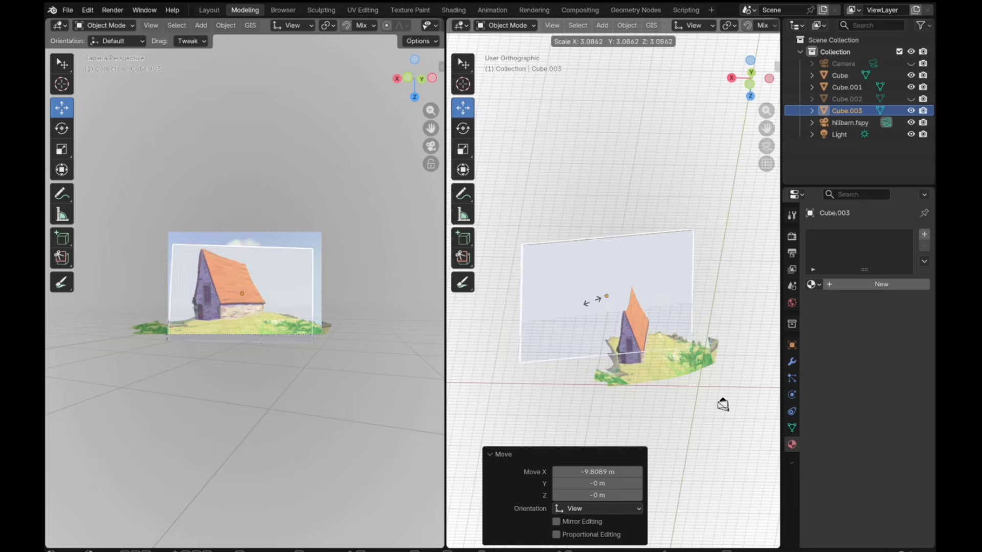
{"action": "left_click", "coordinate": [589, 300]}
{"action": "left_click_drag", "start_coordinate": [607, 248], "coordinate": [607, 235]}
{"action": "left_click", "coordinate": [463, 129]}
{"action": "left_click_drag", "start_coordinate": [281, 247], "coordinate": [278, 244]}
{"action": "middle_click_drag", "start_coordinate": [588, 332], "coordinate": [677, 310]}
{"action": "left_click_drag", "start_coordinate": [565, 272], "coordinate": [568, 268]}
{"action": "middle_click_drag", "start_coordinate": [603, 301], "coordinate": [563, 325]}
Delete one broad face of the backdrop cube in Edit Mode, and return to Object Mode.
{"action": "key", "text": "Tab"}
{"action": "left_click", "coordinate": [462, 64]}
{"action": "left_click", "coordinate": [562, 282]}
{"action": "key", "text": "x"}
{"action": "left_click", "coordinate": [562, 283]}
{"action": "key", "text": "Tab"}
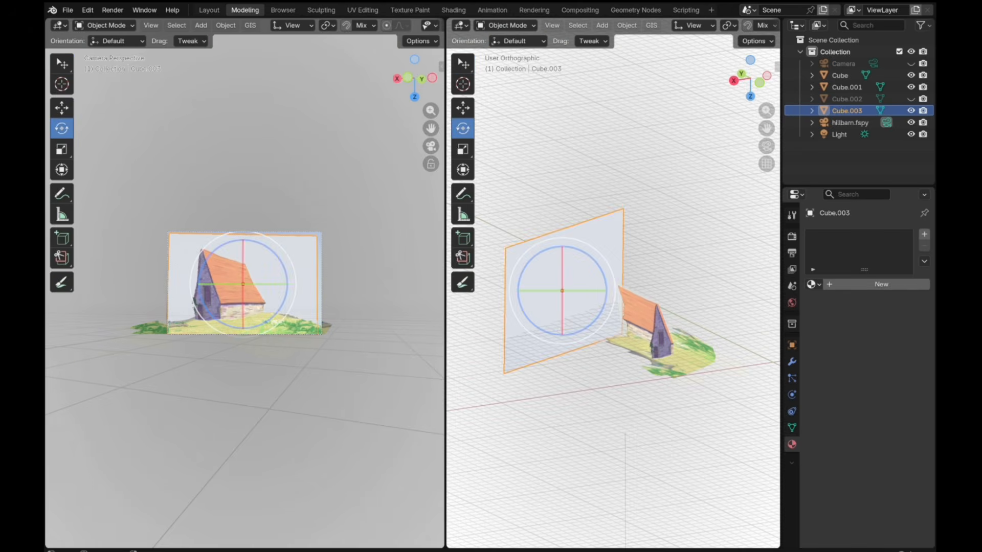
Unwrap the backdrop plane from the camera view, and scale the plane in the Local orientation.
{"action": "key", "text": "Tab"}
{"action": "key", "text": "u"}
{"action": "left_click", "coordinate": [243, 267]}
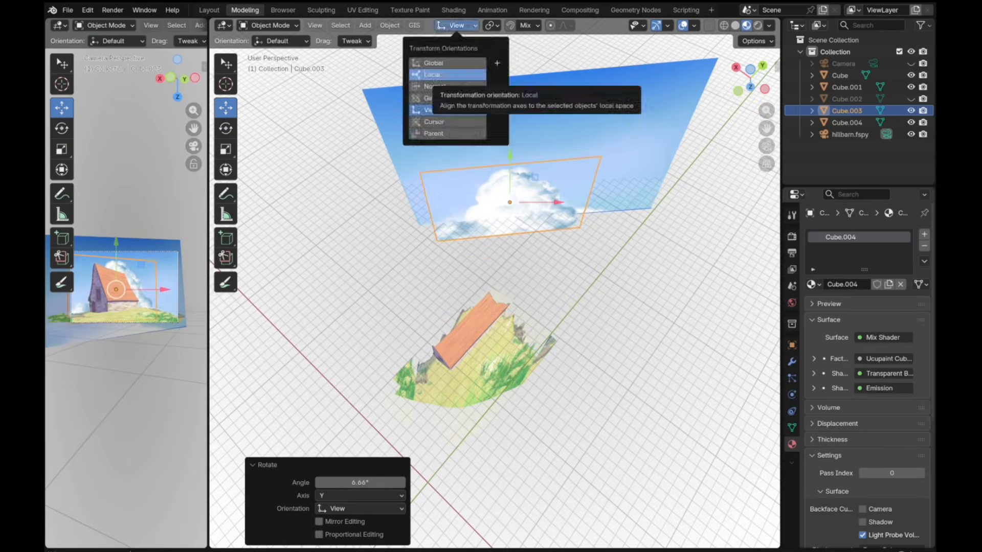
{"action": "key", "text": "s"}
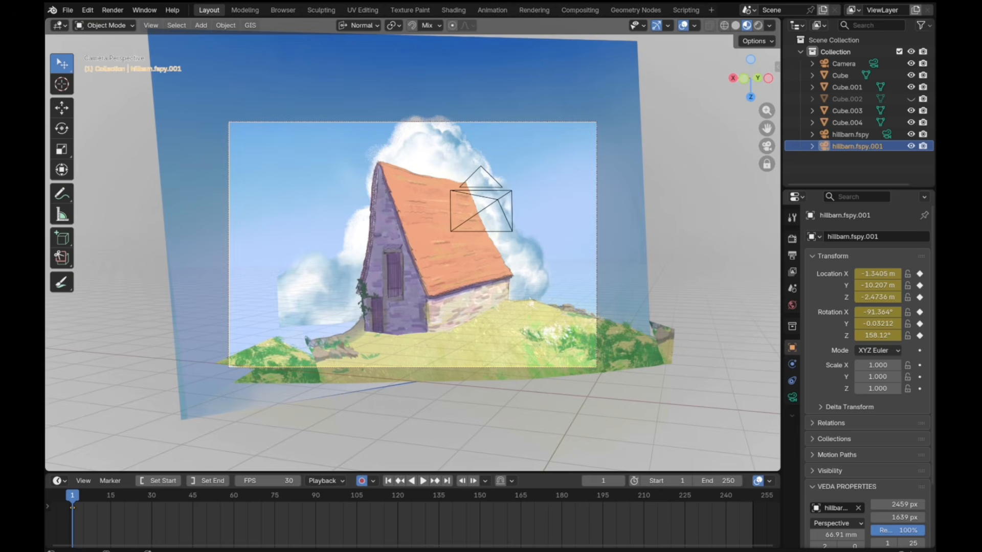
Reframe the duplicated camera at frame 1, orbit it to another viewpoint at frame 105, and scrub to frame 50.
{"action": "middle_click_drag", "start_coordinate": [413, 245], "coordinate": [467, 232], "text": "shift"}
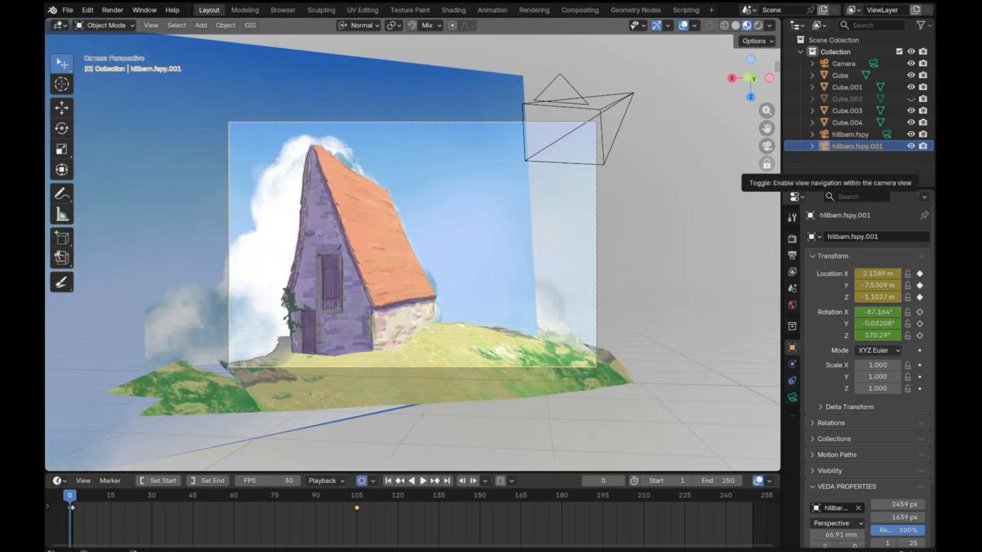
{"action": "left_click_drag", "start_coordinate": [73, 496], "coordinate": [357, 495]}
{"action": "middle_click_drag", "start_coordinate": [412, 245], "coordinate": [442, 247]}
{"action": "left_click_drag", "start_coordinate": [356, 495], "coordinate": [206, 495]}
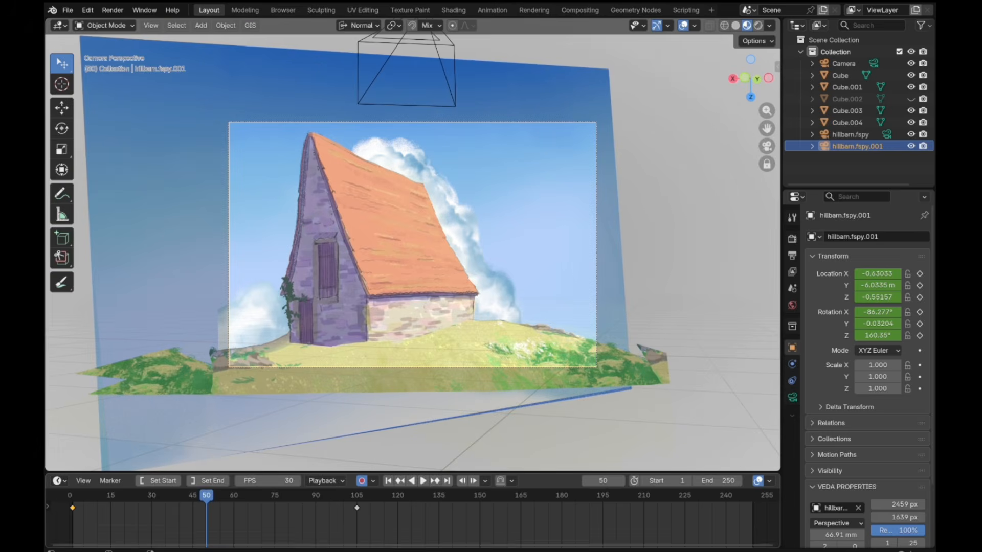
Nudge the camera's first keyframe along the timeline, and return it to frame 1.
{"action": "key", "text": "g"}
{"action": "left_click", "coordinate": [79, 507]}
{"action": "left_click", "coordinate": [72, 496]}
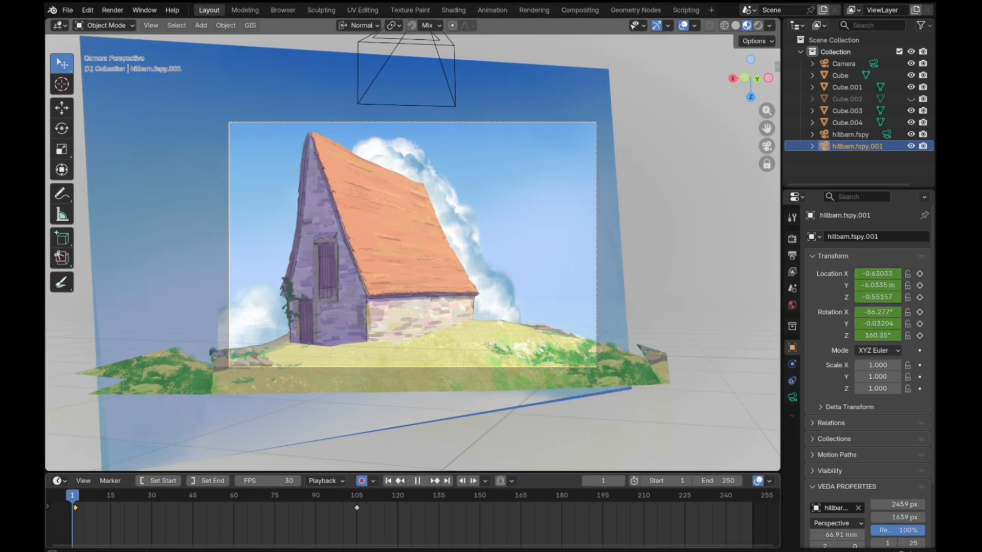
{"action": "key", "text": "g"}
{"action": "left_click", "coordinate": [73, 507]}
Orbit the camera to a different end viewpoint at frame 105, and select the keyframe at frame 1.
{"action": "left_click", "coordinate": [357, 495]}
{"action": "middle_click_drag", "start_coordinate": [412, 266], "coordinate": [414, 248]}
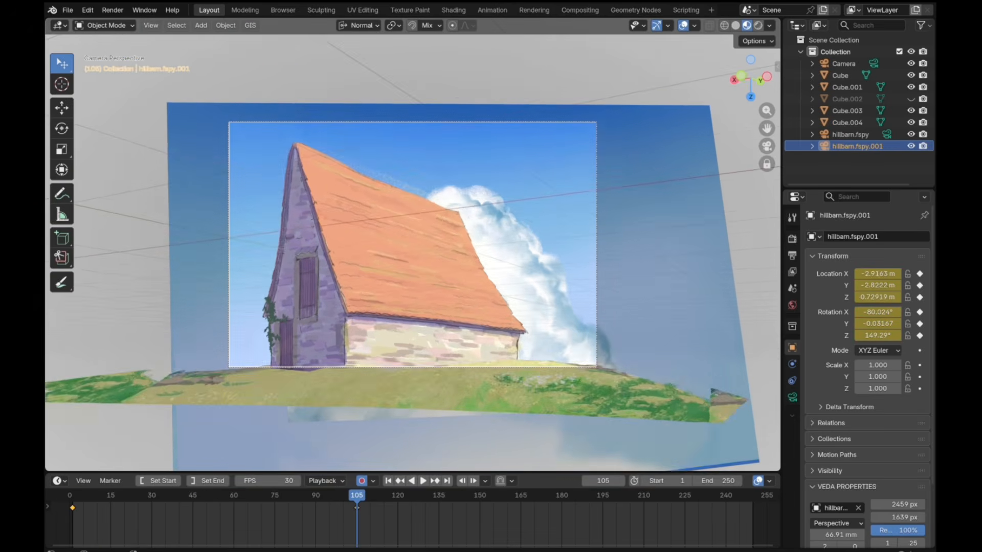
{"action": "left_click", "coordinate": [73, 507]}
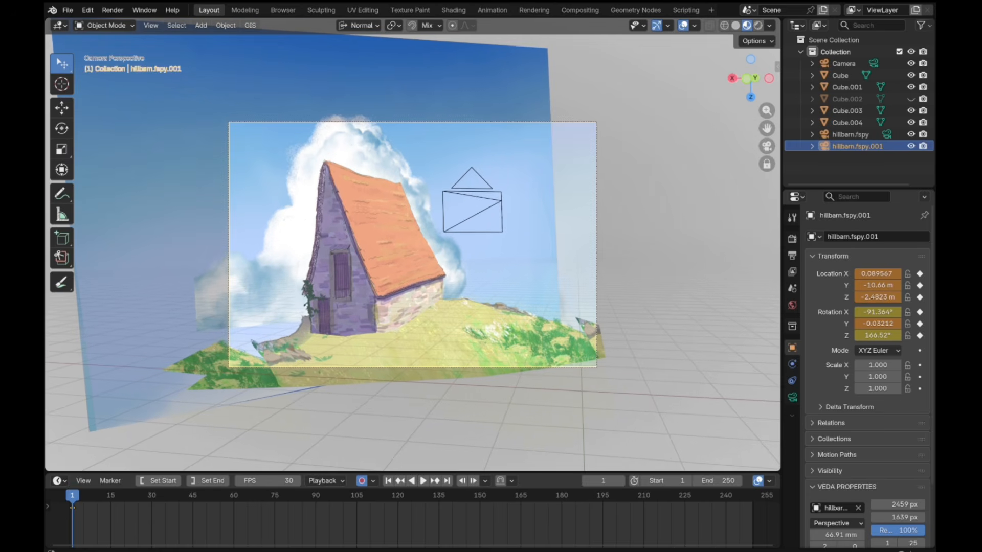
Orbit and move the camera closer at frame 1 to set a starting view from the barn's gable side.
{"action": "middle_click_drag", "start_coordinate": [413, 266], "coordinate": [481, 203]}
{"action": "scroll", "coordinate": [391, 267], "scroll_direction": "up", "scroll_amount": 1}
{"action": "scroll", "coordinate": [407, 285], "scroll_direction": "up", "scroll_amount": 1}
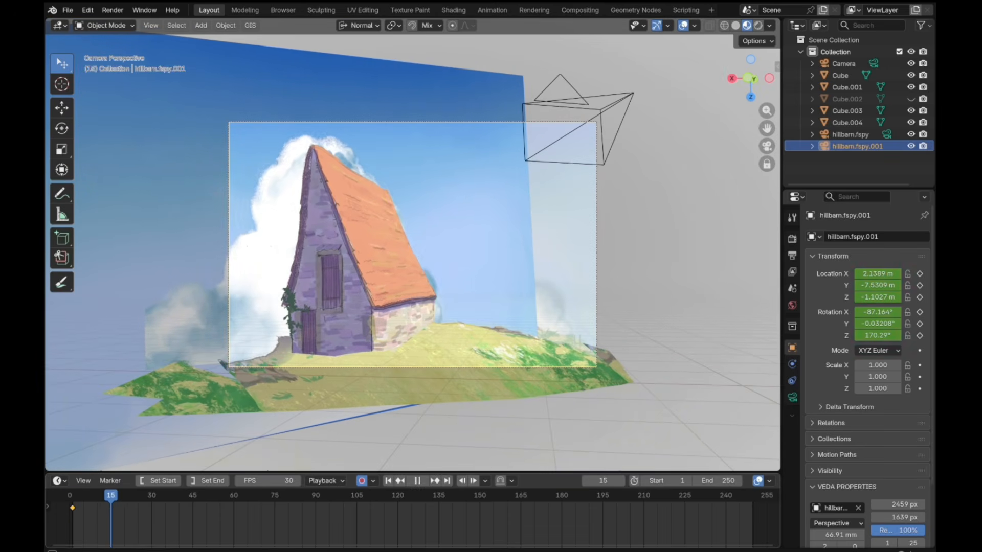
Key a second camera viewpoint at frame 14, orbiting towards the barn's long side and reframing the barn.
{"action": "left_click_drag", "start_coordinate": [111, 495], "coordinate": [108, 495]}
{"action": "middle_click_drag", "start_coordinate": [440, 230], "coordinate": [418, 225]}
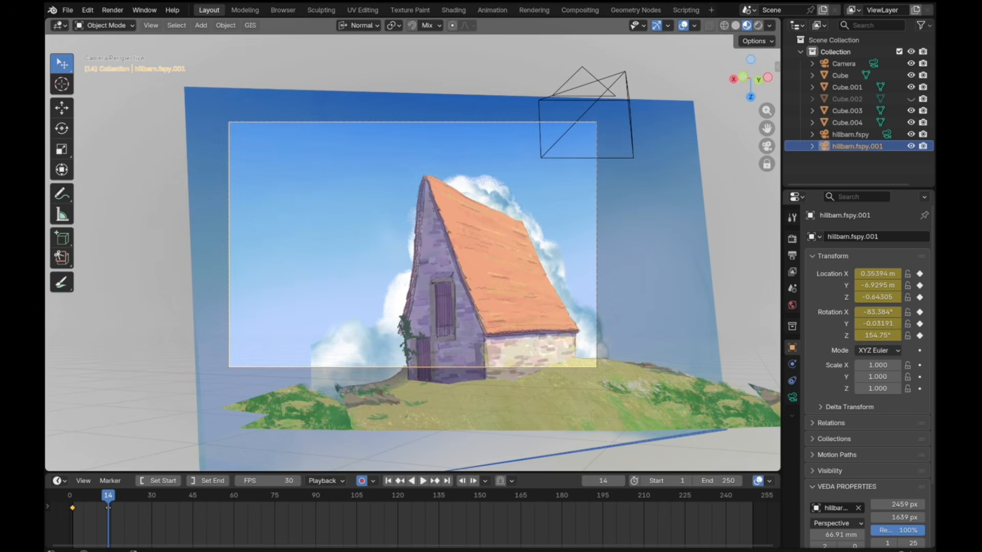
{"action": "middle_click_drag", "start_coordinate": [440, 276], "coordinate": [372, 225], "text": "shift"}
{"action": "middle_click_drag", "start_coordinate": [439, 230], "coordinate": [383, 228], "text": "shift"}
Play the camera animation from the start, stop it, and replay it from frame 1 to check the movement.
{"action": "left_click_drag", "start_coordinate": [108, 496], "coordinate": [72, 496]}
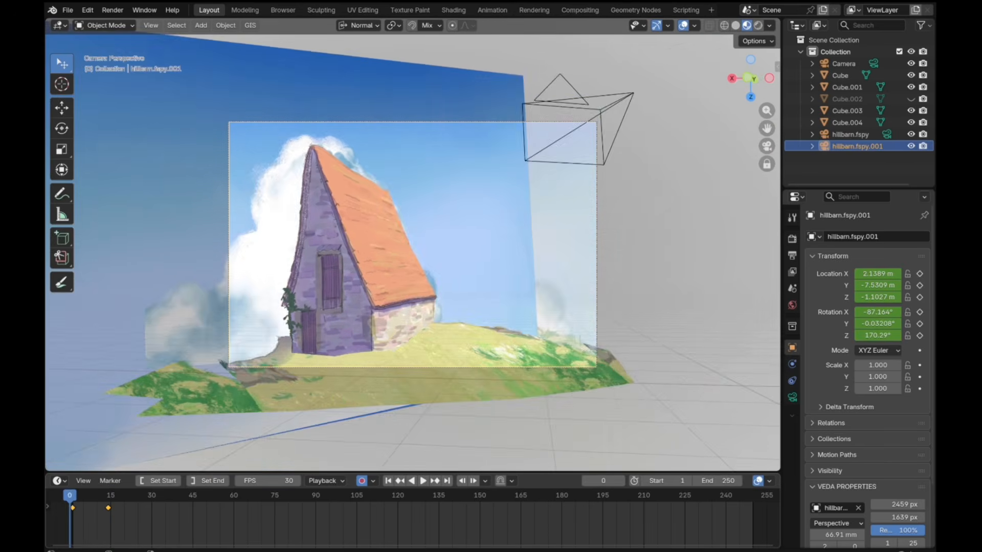
{"action": "left_click", "coordinate": [423, 480]}
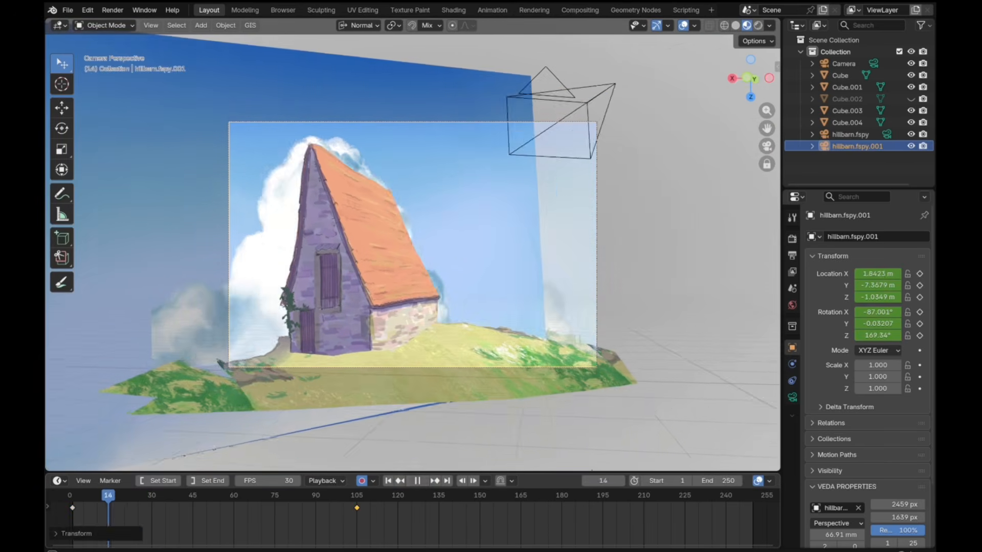
{"action": "left_click", "coordinate": [420, 481]}
{"action": "left_click_drag", "start_coordinate": [346, 495], "coordinate": [70, 495]}
{"action": "key", "text": "space"}
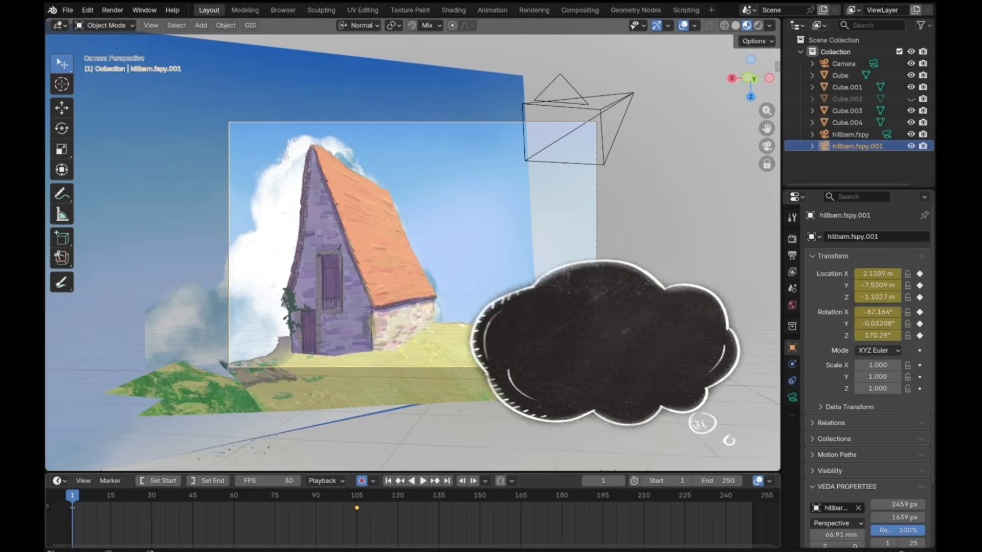
Play the camera move from frame 1 and rename the animated camera moving cam.
{"action": "left_click_drag", "start_coordinate": [204, 508], "coordinate": [73, 495]}
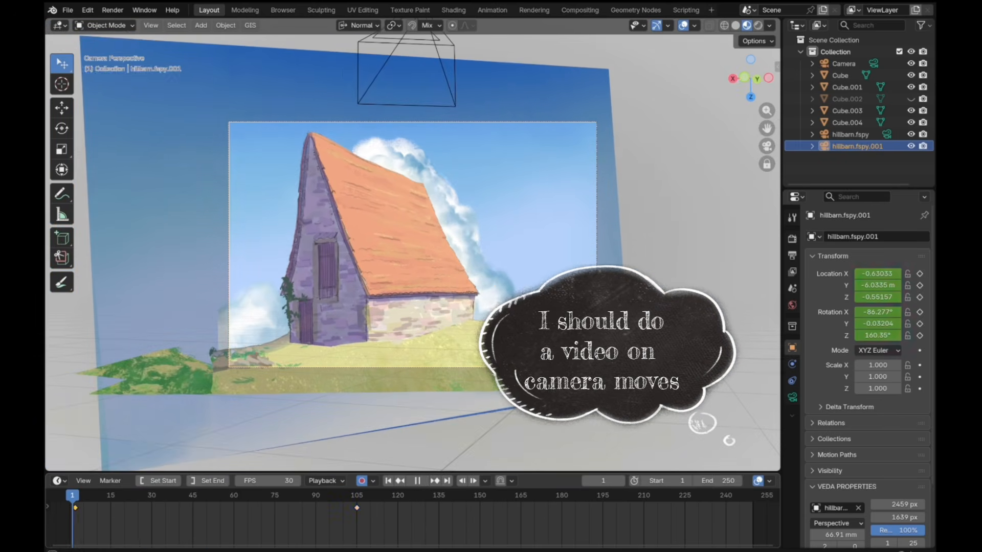
{"action": "key", "text": "space"}
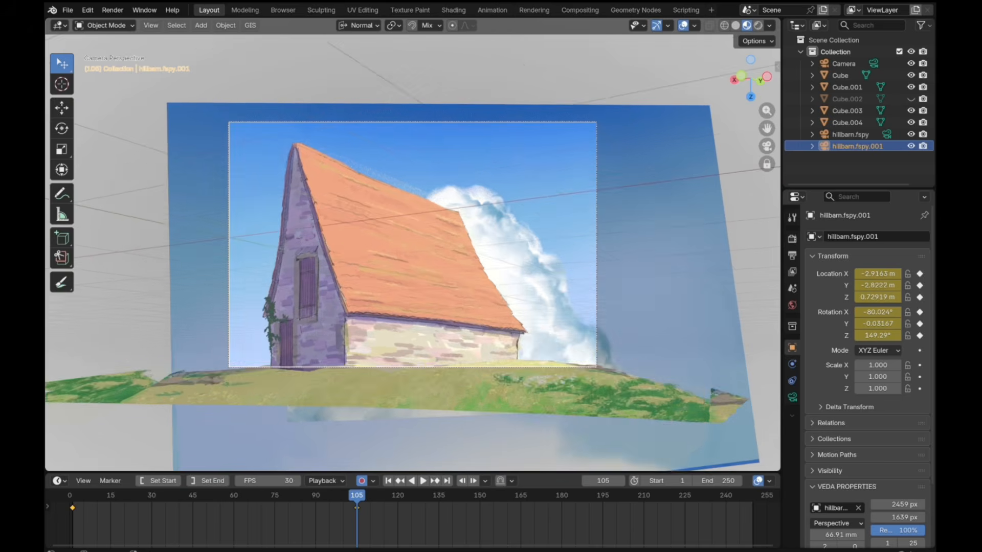
{"action": "key", "text": "Escape"}
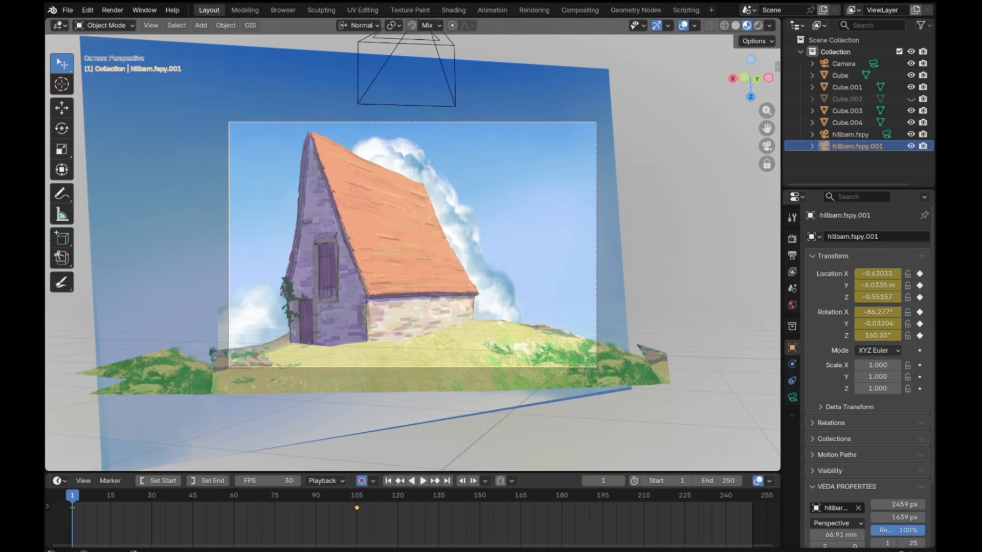
{"action": "key", "text": "F2"}
{"action": "type", "text": "moving cam"}
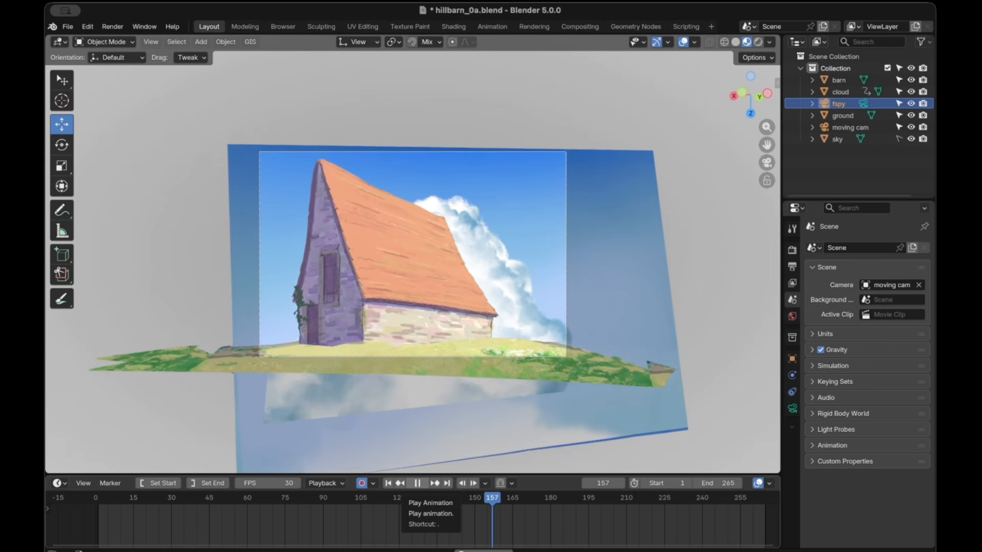
Stop the playback and make the fspy camera the scene's active camera.
{"action": "key", "text": "space"}
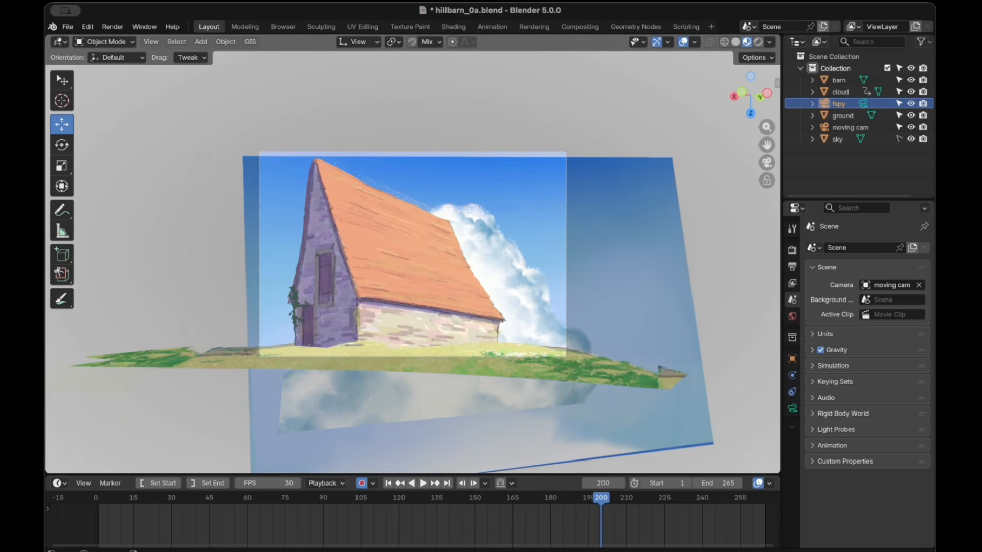
{"action": "left_click", "coordinate": [891, 285]}
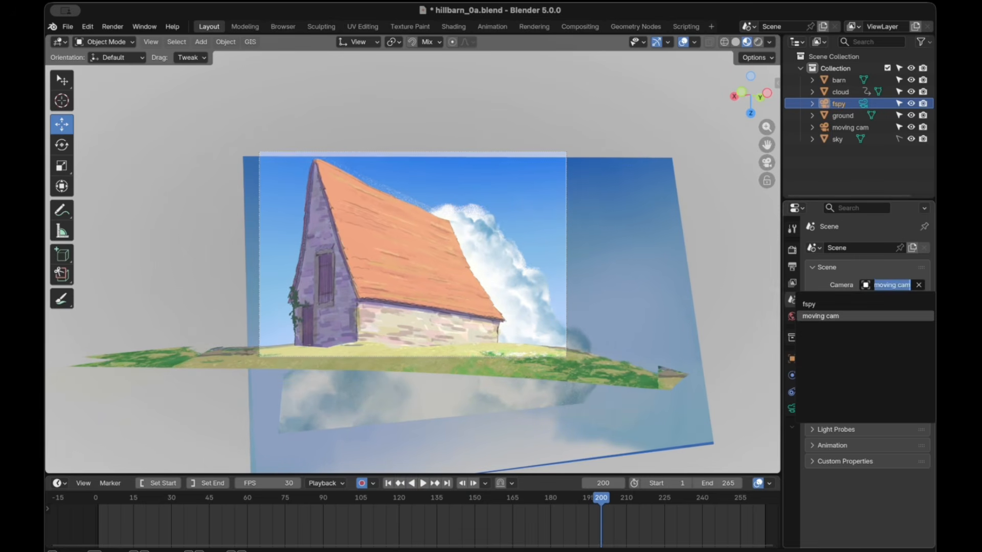
{"action": "left_click", "coordinate": [869, 305]}
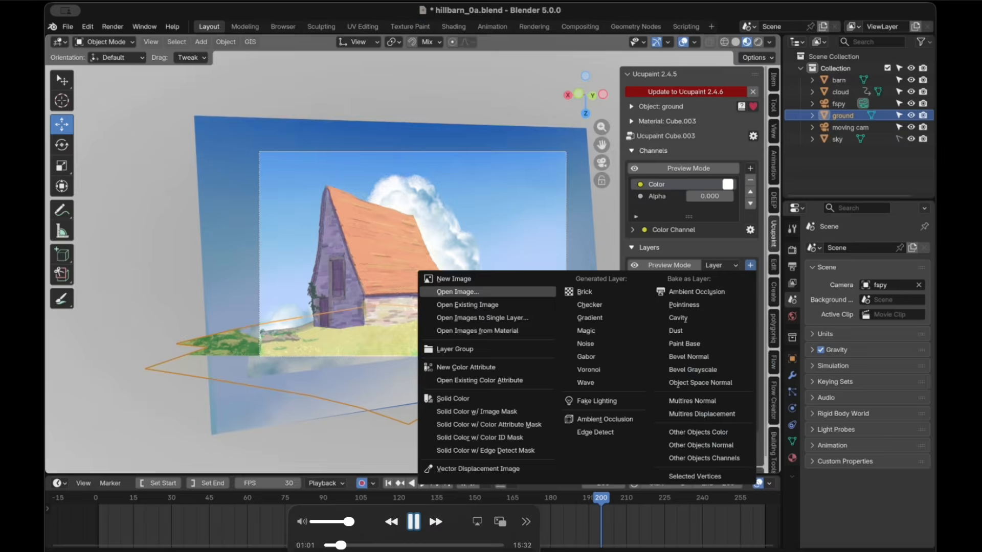
Add fence shadow.png as an image layer to the ground's Ucupaint material, above the hill.png layer.
{"action": "left_click", "coordinate": [458, 292]}
{"action": "double_click", "coordinate": [316, 97]}
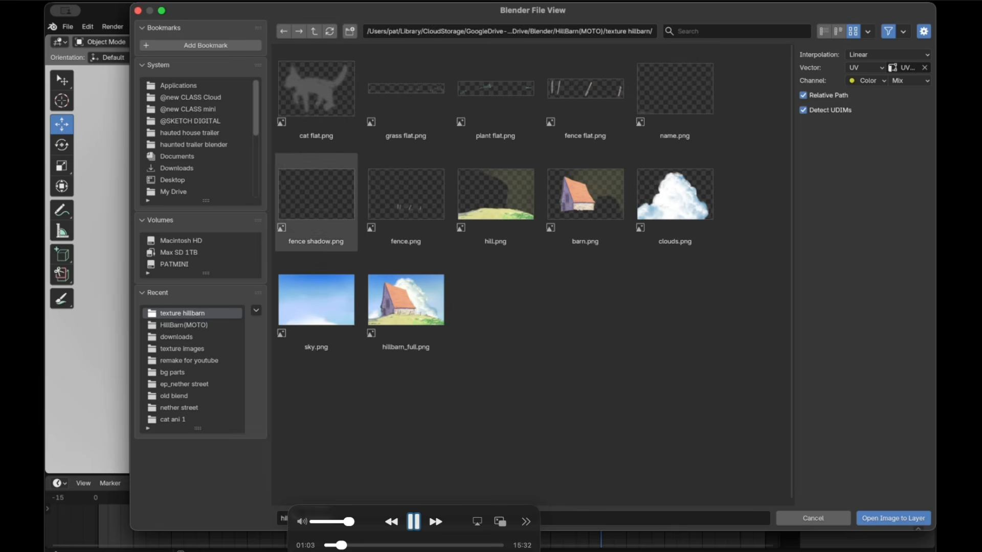
{"action": "left_click", "coordinate": [316, 202]}
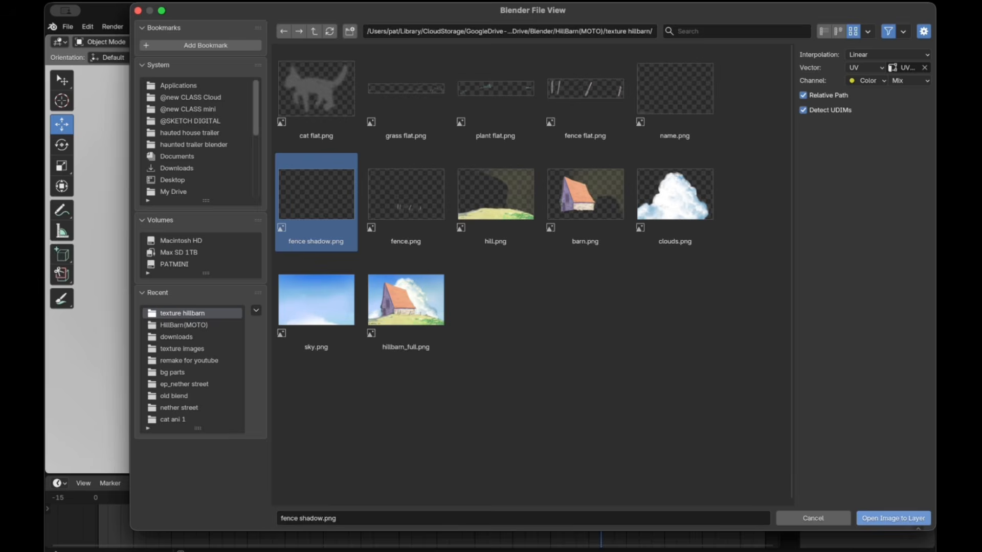
{"action": "left_click", "coordinate": [893, 519]}
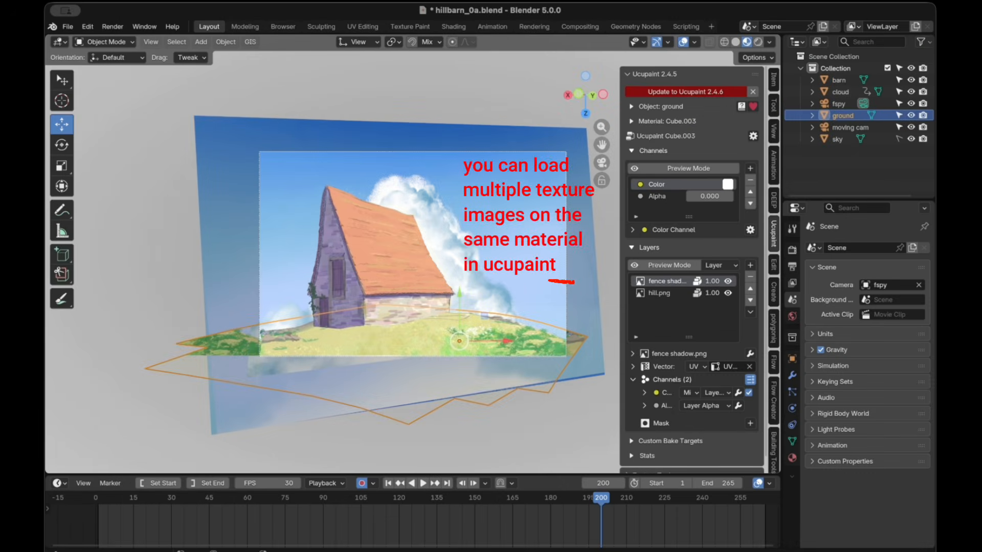
{"action": "scroll", "coordinate": [368, 266], "scroll_direction": "up", "scroll_amount": 3}
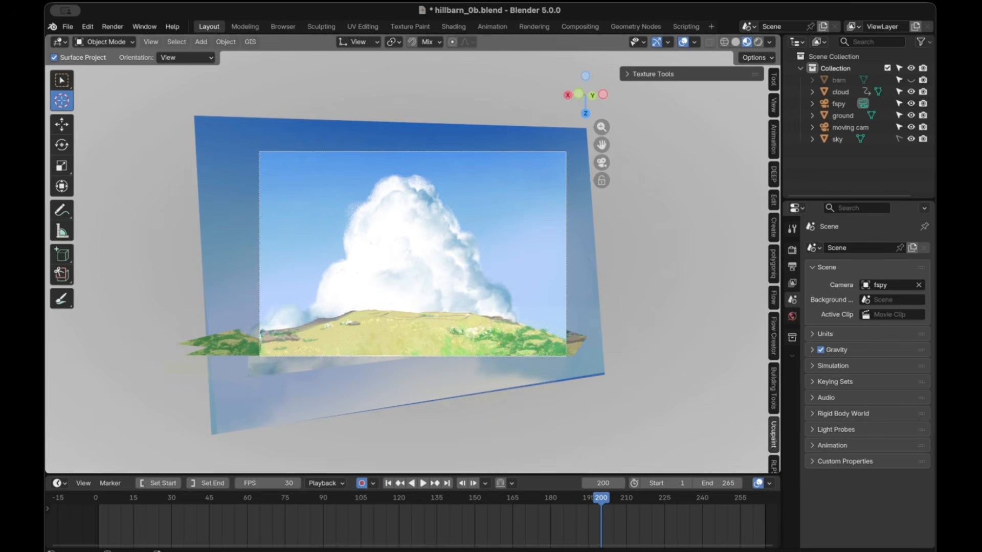
Show the 3D cursor in the viewport and import fence flat.png as an image mesh plane.
{"action": "left_click", "coordinate": [694, 43]}
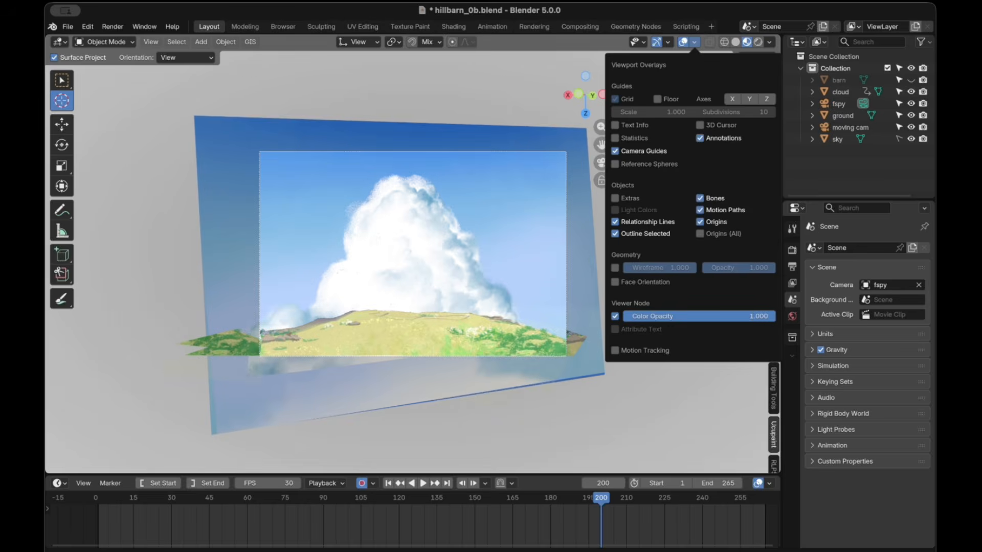
{"action": "left_click", "coordinate": [201, 41]}
{"action": "mouse_move", "coordinate": [225, 194]}
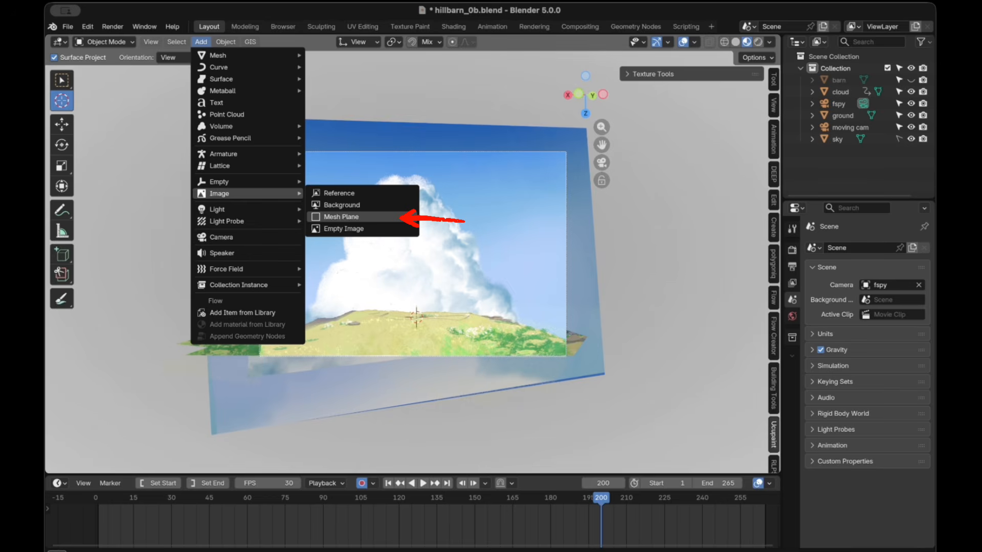
{"action": "left_click", "coordinate": [341, 217]}
{"action": "left_click", "coordinate": [585, 97]}
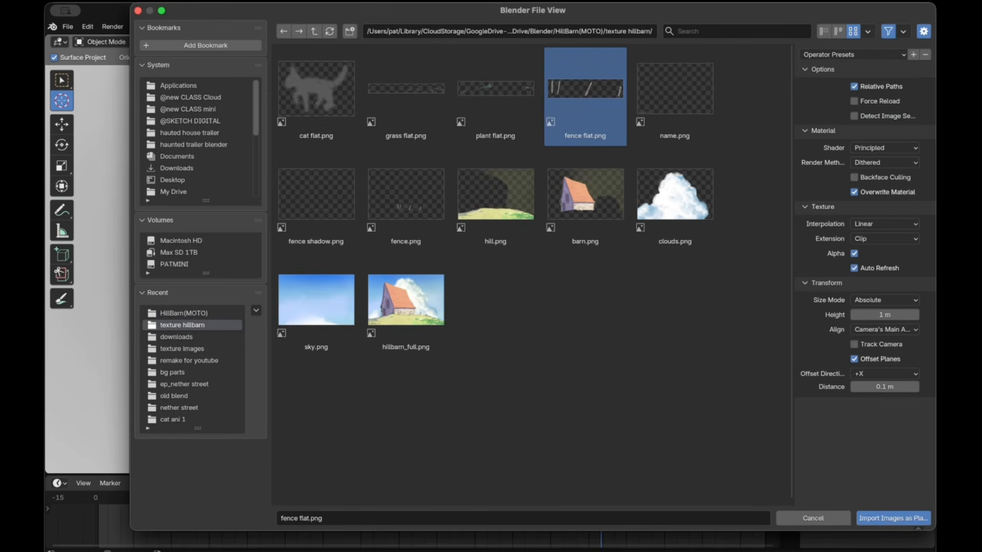
{"action": "left_click", "coordinate": [893, 518]}
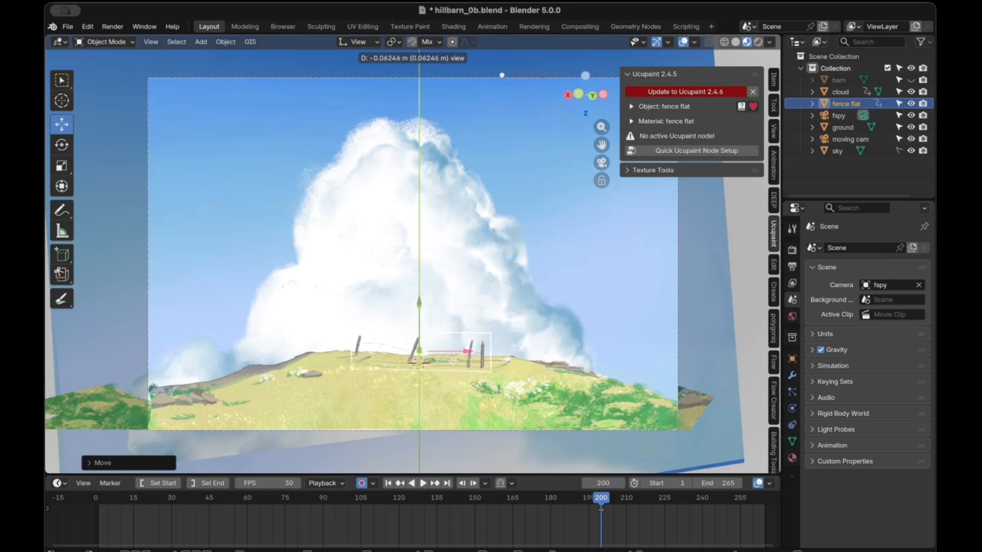
Move the fence plane down about 0.06 m in the camera view so it sits on the hill's crest.
{"action": "left_click_drag", "start_coordinate": [419, 303], "coordinate": [420, 305]}
{"action": "scroll", "coordinate": [420, 307], "scroll_direction": "up", "scroll_amount": 3}
{"action": "left_click_drag", "start_coordinate": [473, 426], "coordinate": [498, 425]}
{"action": "scroll", "coordinate": [498, 425], "scroll_direction": "down", "scroll_amount": 1}
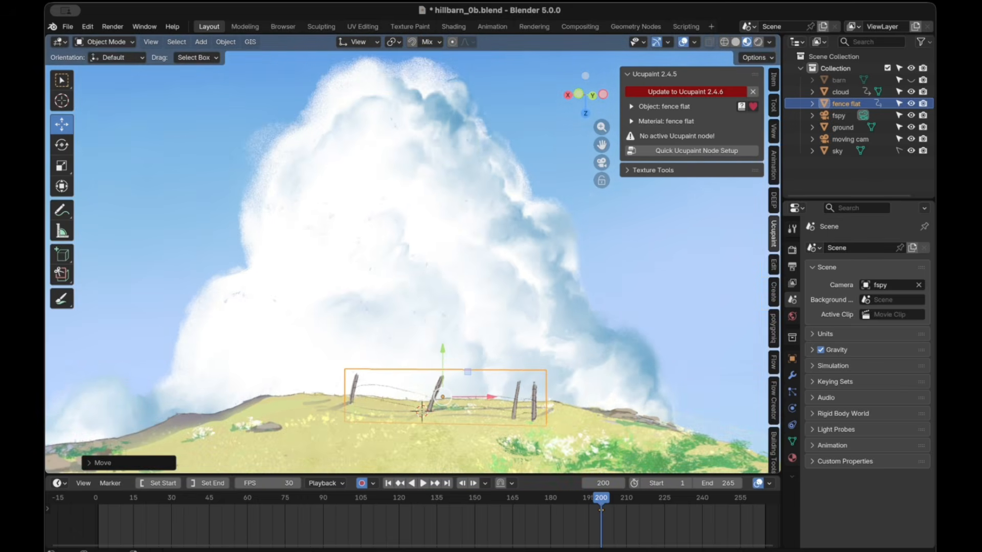
Rotate the fence plane to follow the fence line along the hill's crest.
{"action": "left_click", "coordinate": [62, 101]}
{"action": "scroll", "coordinate": [412, 254], "scroll_direction": "down", "scroll_amount": 1}
{"action": "left_click", "coordinate": [61, 145]}
{"action": "left_click_drag", "start_coordinate": [438, 373], "coordinate": [470, 369]}
{"action": "scroll", "coordinate": [470, 369], "scroll_direction": "down", "scroll_amount": 1}
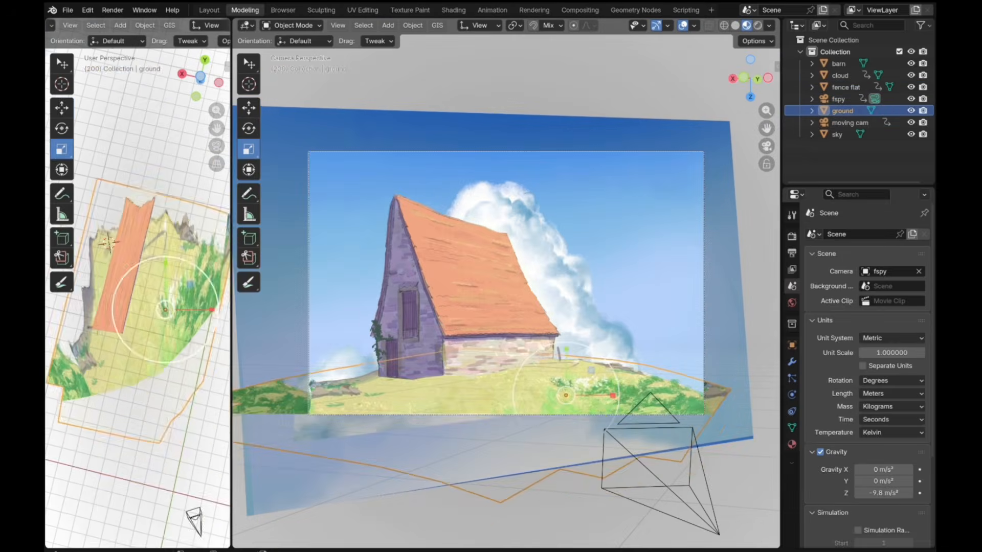
Move the barn upward, return to the camera view, and hide the barn to expose the fence behind it.
{"action": "left_click", "coordinate": [471, 276]}
{"action": "left_click_drag", "start_coordinate": [434, 307], "coordinate": [433, 271]}
{"action": "middle_click_drag", "start_coordinate": [460, 266], "coordinate": [460, 353]}
{"action": "key", "text": "KP_0"}
{"action": "key", "text": "shift+space"}
{"action": "scroll", "coordinate": [506, 283], "scroll_direction": "up", "scroll_amount": 2}
{"action": "left_click", "coordinate": [911, 63]}
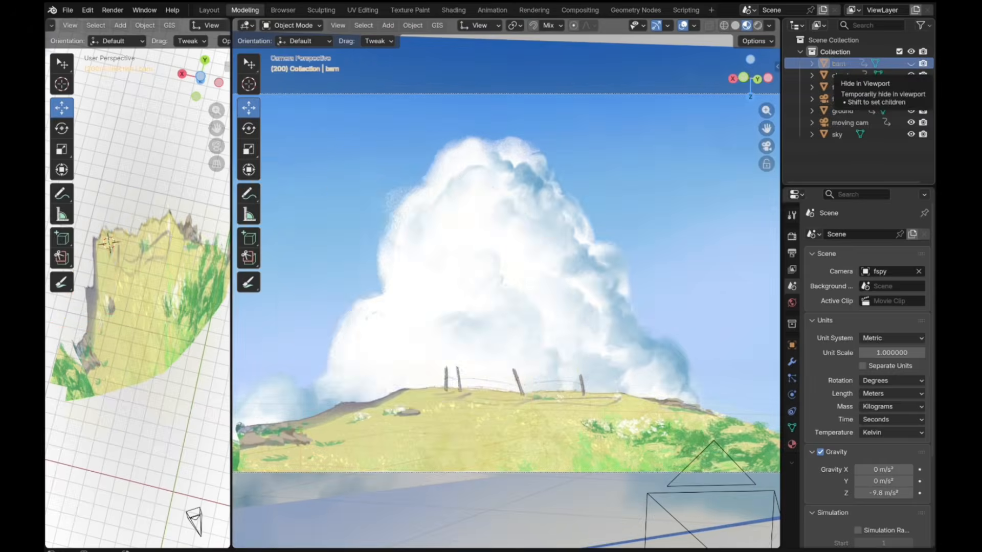
Unhide the barn, push it farther from the camera with the cloud and sky hidden, and scale it by 1.313.
{"action": "left_click", "coordinate": [911, 63]}
{"action": "scroll", "coordinate": [138, 287], "scroll_direction": "down", "scroll_amount": 3}
{"action": "left_click_drag", "start_coordinate": [123, 256], "coordinate": [123, 205]}
{"action": "left_click", "coordinate": [911, 75]}
{"action": "left_click", "coordinate": [911, 135]}
{"action": "left_click_drag", "start_coordinate": [172, 246], "coordinate": [162, 245]}
{"action": "key", "text": "s"}
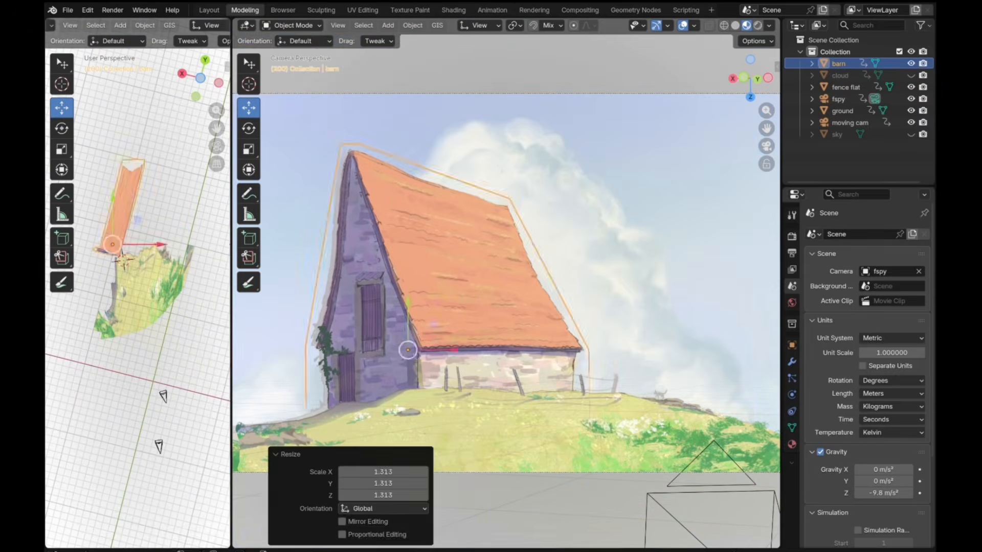
Rotate the fence plane in the overhead view and unhide the cloud and sky.
{"action": "left_click", "coordinate": [517, 381]}
{"action": "scroll", "coordinate": [138, 276], "scroll_direction": "up", "scroll_amount": 4}
{"action": "scroll", "coordinate": [506, 283], "scroll_direction": "up", "scroll_amount": 1}
{"action": "left_click", "coordinate": [62, 128]}
{"action": "left_click_drag", "start_coordinate": [179, 287], "coordinate": [180, 296]}
{"action": "left_click", "coordinate": [911, 75]}
{"action": "left_click", "coordinate": [912, 135]}
{"action": "scroll", "coordinate": [506, 282], "scroll_direction": "down", "scroll_amount": 4}
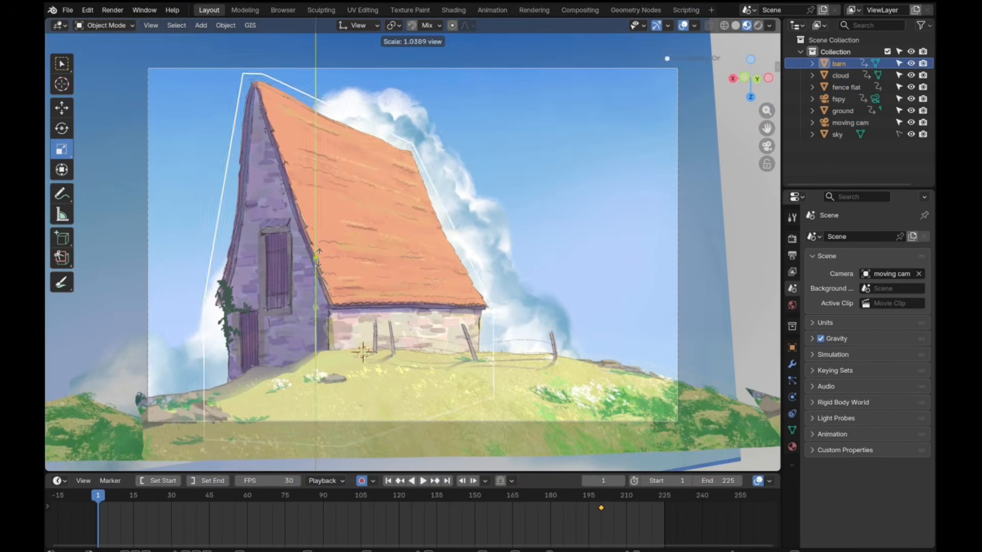
Select the fence plane and play the camera move from frame 1 to check the layout.
{"action": "left_click", "coordinate": [363, 351]}
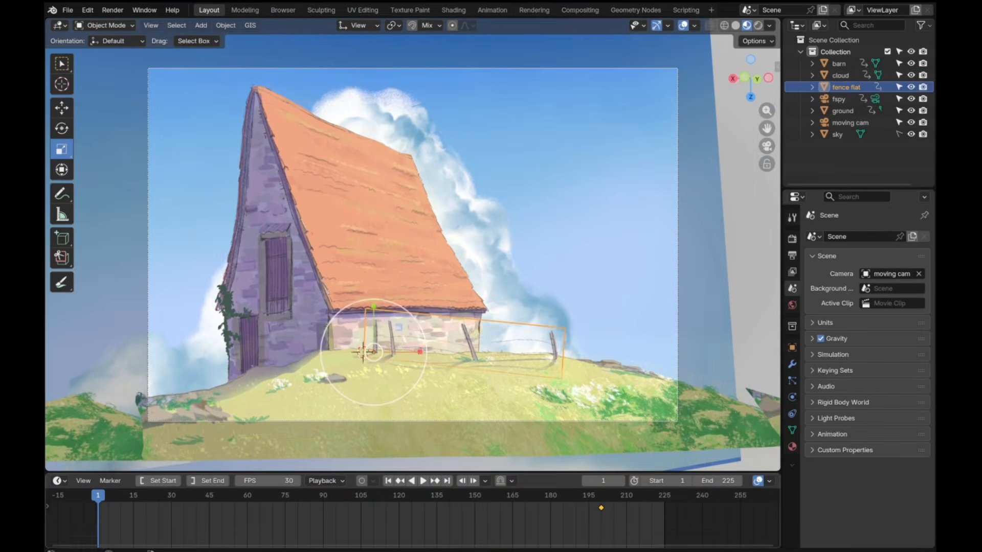
{"action": "key", "text": "space"}
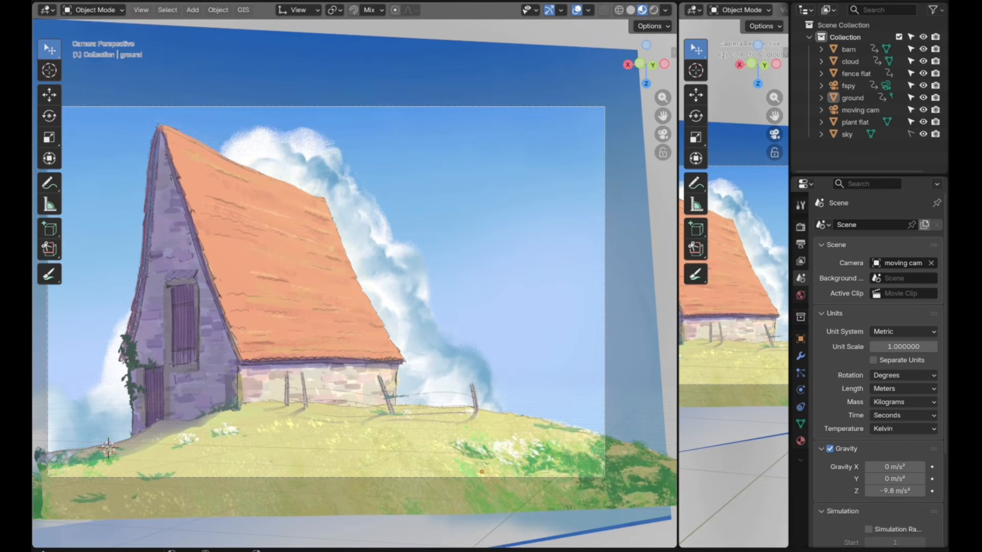
Enlarge the main camera viewport, duplicate the plant flat plane in place, and isolate it in local view.
{"action": "left_click", "coordinate": [226, 427]}
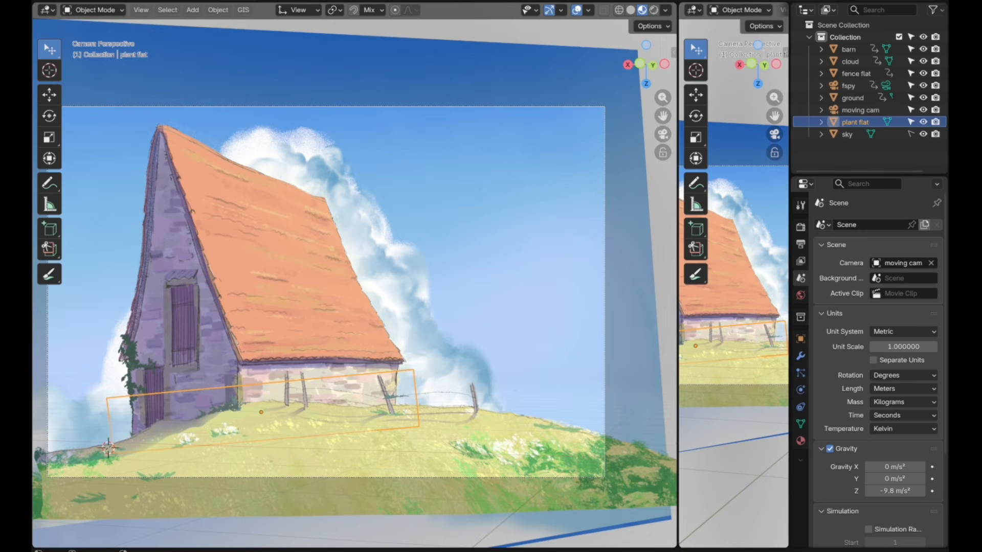
{"action": "left_click_drag", "start_coordinate": [678, 286], "coordinate": [120, 286]}
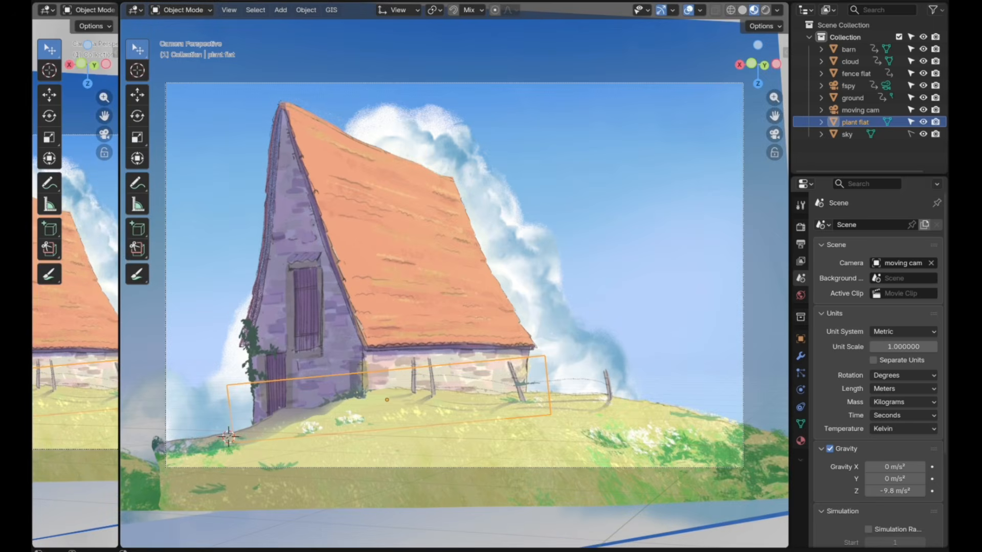
{"action": "key", "text": "shift+d"}
{"action": "key", "text": "Escape"}
{"action": "key", "text": "KP_Divide"}
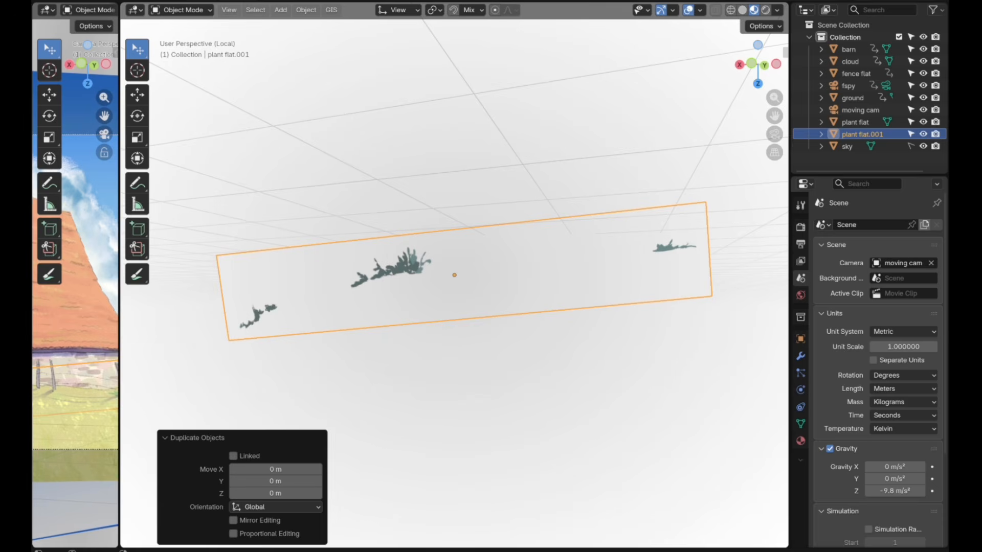
Make a second in-place copy of the plant plane and hide both copies.
{"action": "key", "text": "shift+d"}
{"action": "key", "text": "Escape"}
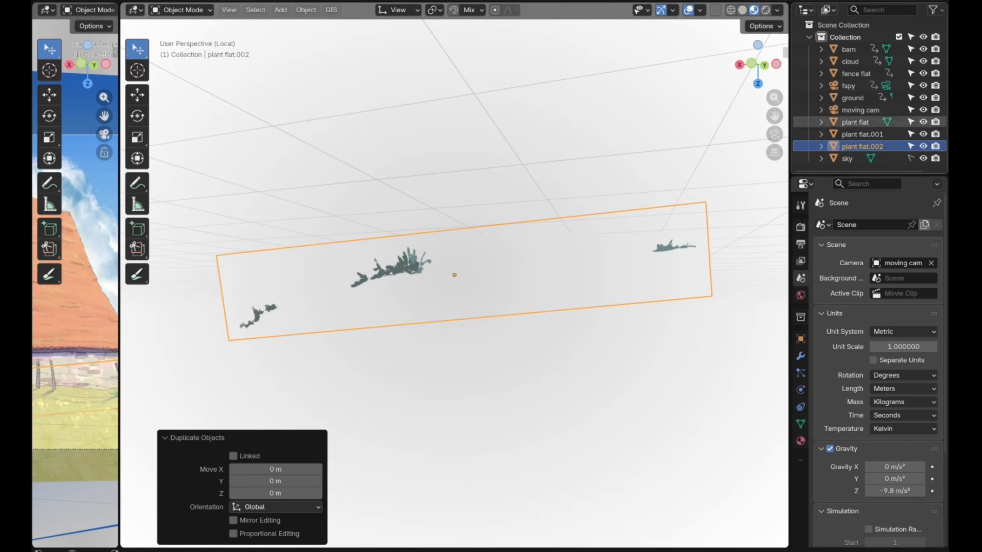
{"action": "key", "text": "h"}
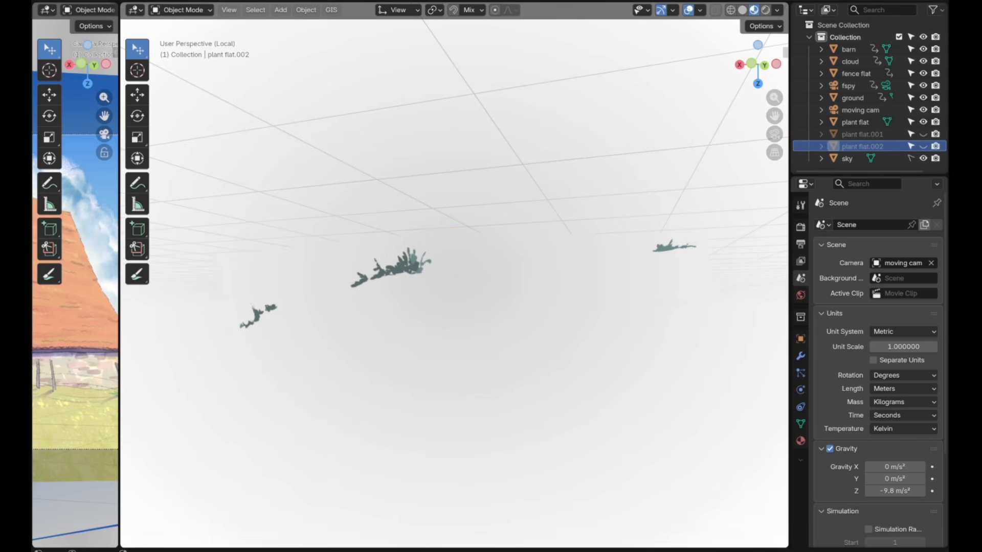
Enter Edit Mode on the original plant flat plane and select its upper edge.
{"action": "left_click", "coordinate": [409, 265]}
{"action": "key", "text": "Tab"}
{"action": "left_click", "coordinate": [449, 230]}
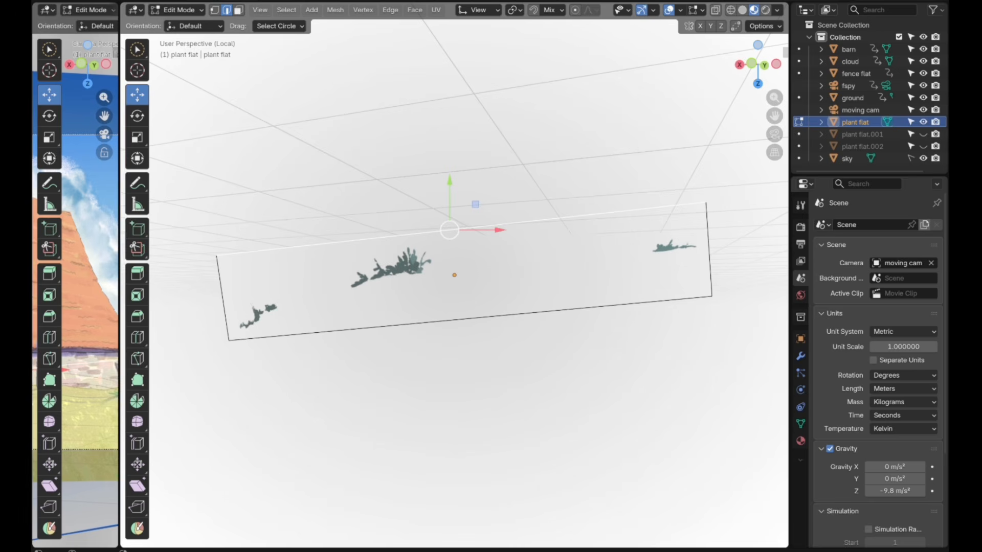
Try subdividing the whole plant plane with 2 cuts.
{"action": "key", "text": "a"}
{"action": "key", "text": "q"}
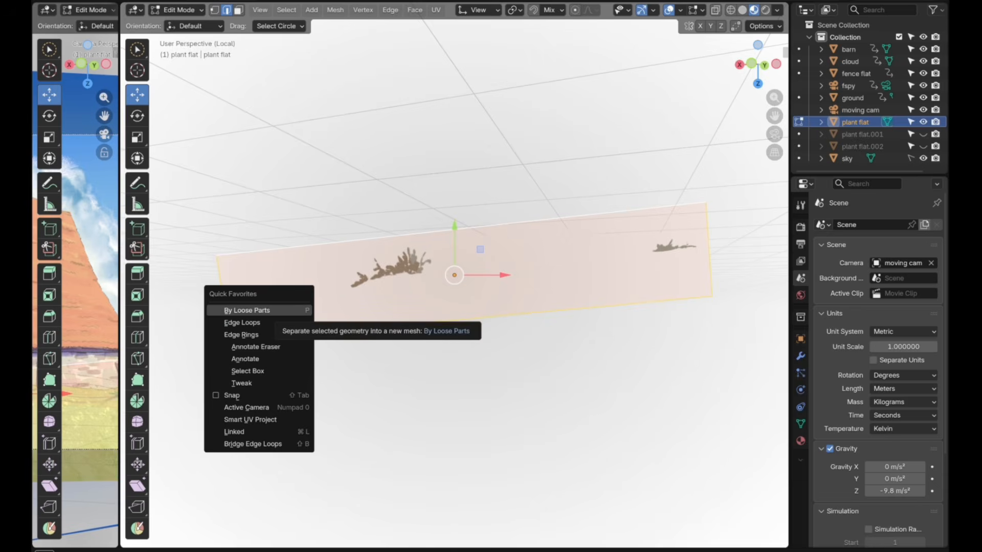
{"action": "key", "text": "Escape"}
{"action": "key", "text": "ctrl+e"}
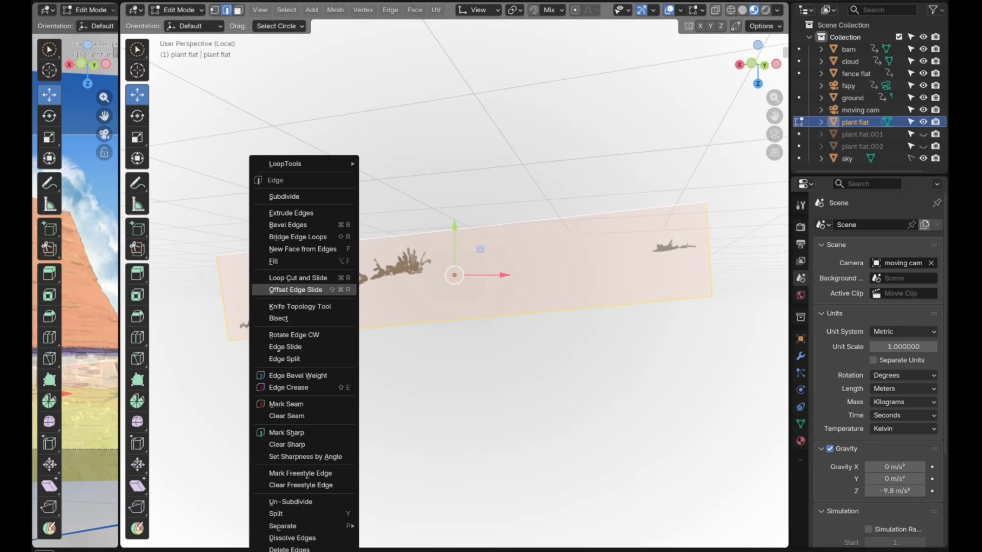
{"action": "left_click", "coordinate": [293, 197]}
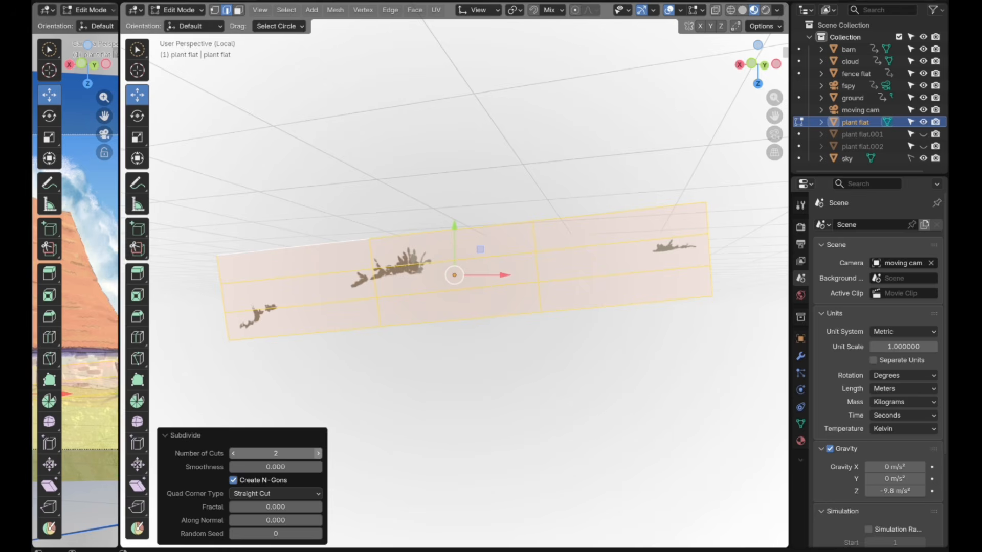
{"action": "scroll", "coordinate": [420, 358], "scroll_direction": "up", "scroll_amount": 2}
{"action": "scroll", "coordinate": [419, 358], "scroll_direction": "down", "scroll_amount": 1}
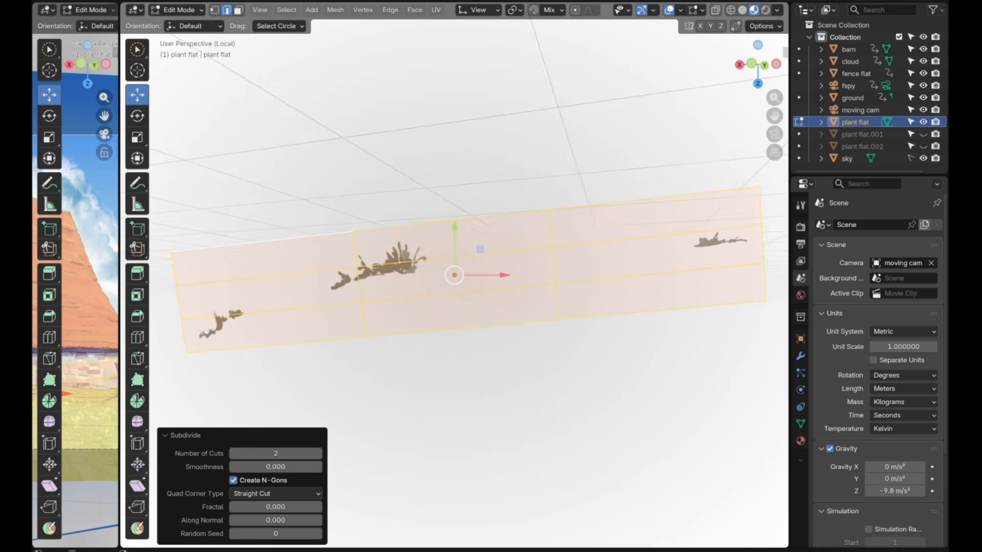
Inspect the subdivided grid around the plants and undo the plant plane's subdivision.
{"action": "middle_click_drag", "start_coordinate": [419, 358], "coordinate": [446, 337]}
{"action": "left_click", "coordinate": [256, 296]}
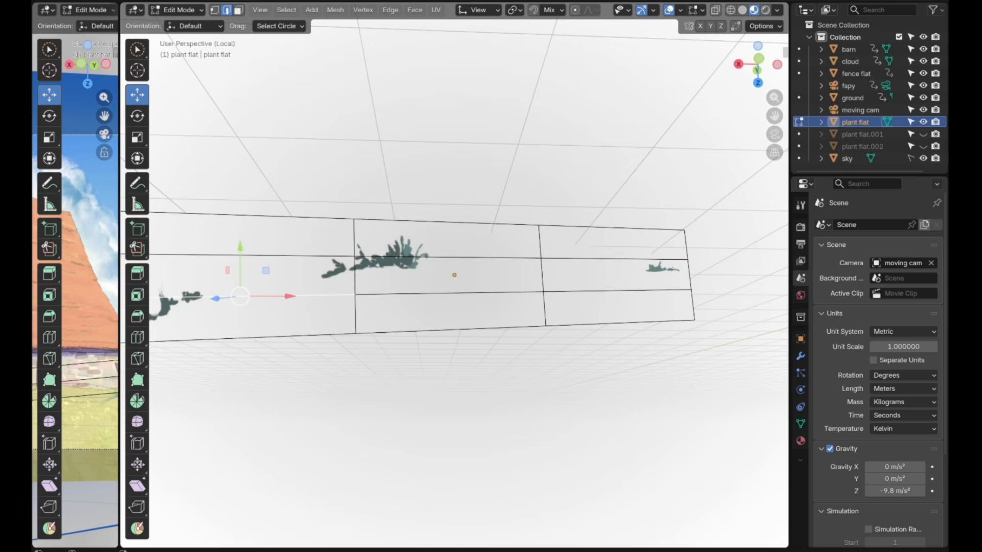
{"action": "scroll", "coordinate": [256, 295], "scroll_direction": "down", "scroll_amount": 2}
{"action": "middle_click_drag", "start_coordinate": [266, 301], "coordinate": [250, 297]}
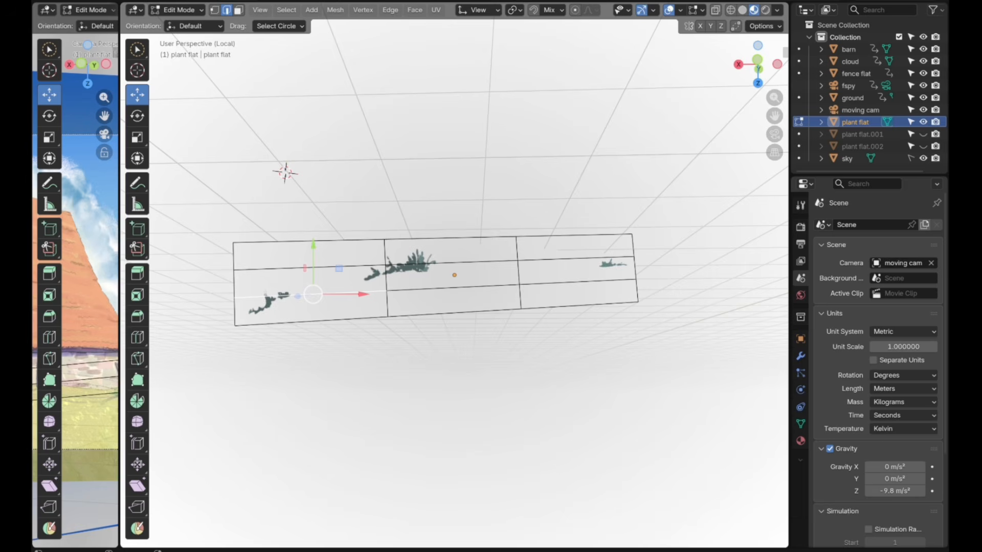
{"action": "key", "text": "ctrl+z"}
{"action": "key", "text": "ctrl+z"}
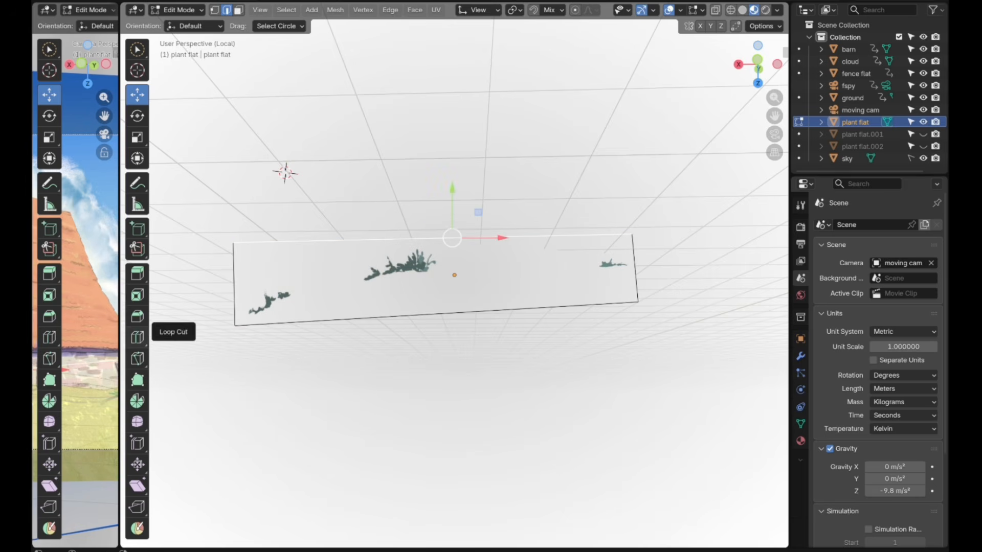
Add vertical loop cuts across the plant plane to divide the plant clumps from the empty areas.
{"action": "left_click", "coordinate": [137, 337]}
{"action": "left_click_drag", "start_coordinate": [454, 276], "coordinate": [439, 276]}
{"action": "left_click_drag", "start_coordinate": [341, 279], "coordinate": [359, 279]}
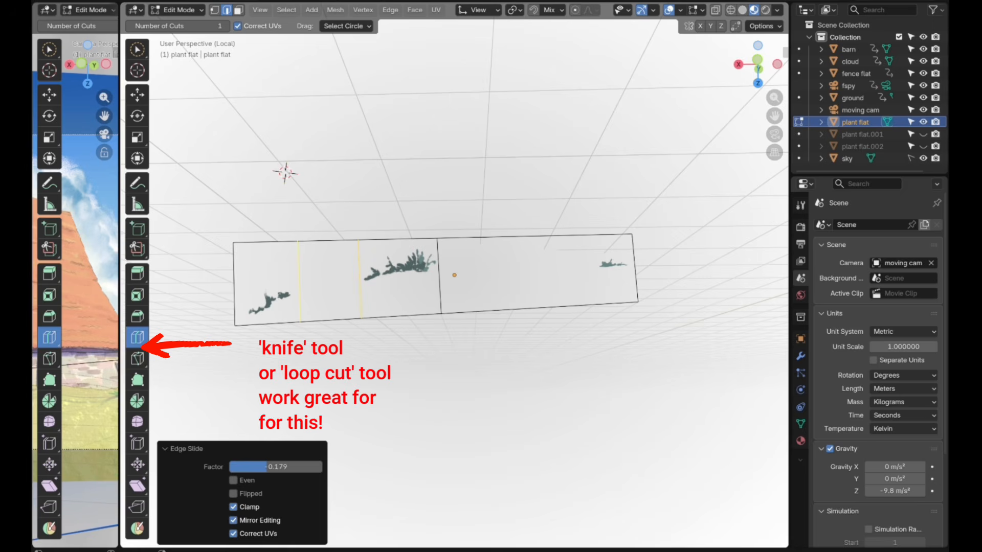
Delete the empty faces between the three plant clumps and trim the spare face above the smallest clump.
{"action": "left_click", "coordinate": [307, 286]}
{"action": "key", "text": "x"}
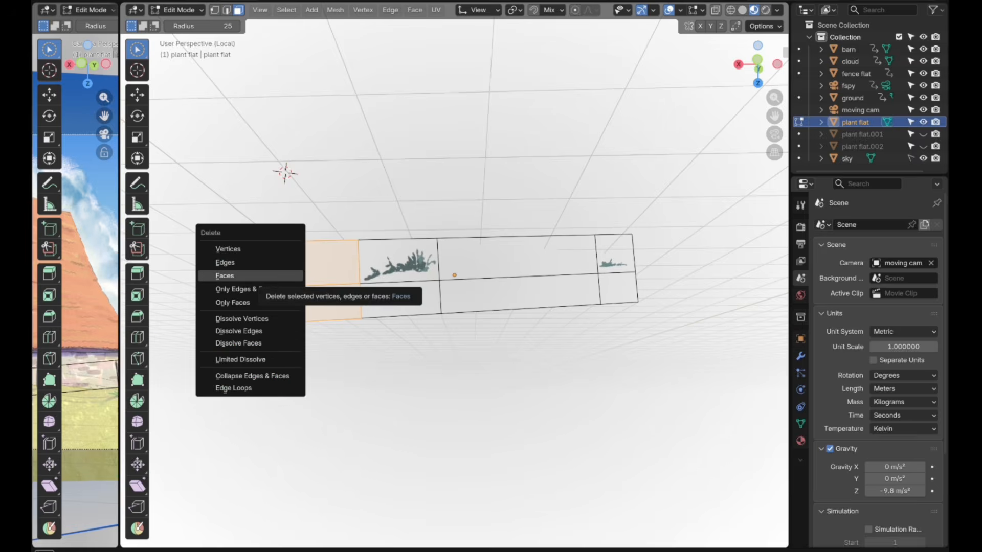
{"action": "left_click", "coordinate": [240, 274]}
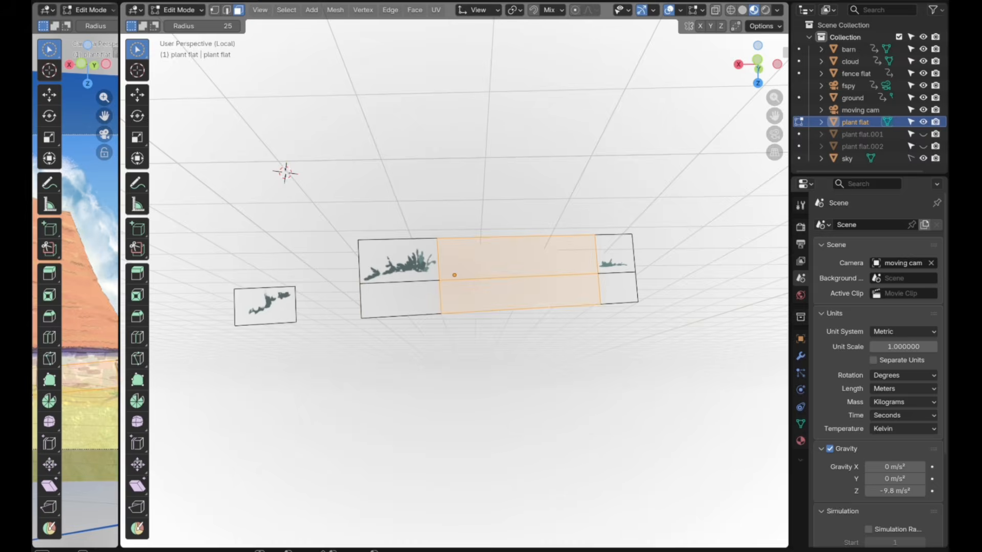
{"action": "key", "text": "x"}
{"action": "left_click", "coordinate": [563, 302]}
{"action": "key", "text": "2"}
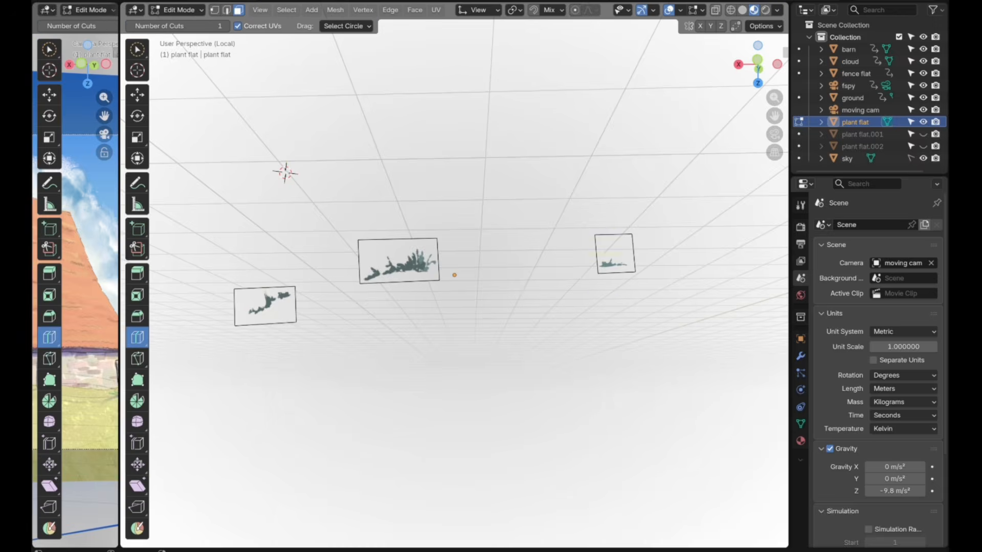
{"action": "key", "text": "3"}
{"action": "key", "text": "x"}
{"action": "left_click", "coordinate": [560, 242]}
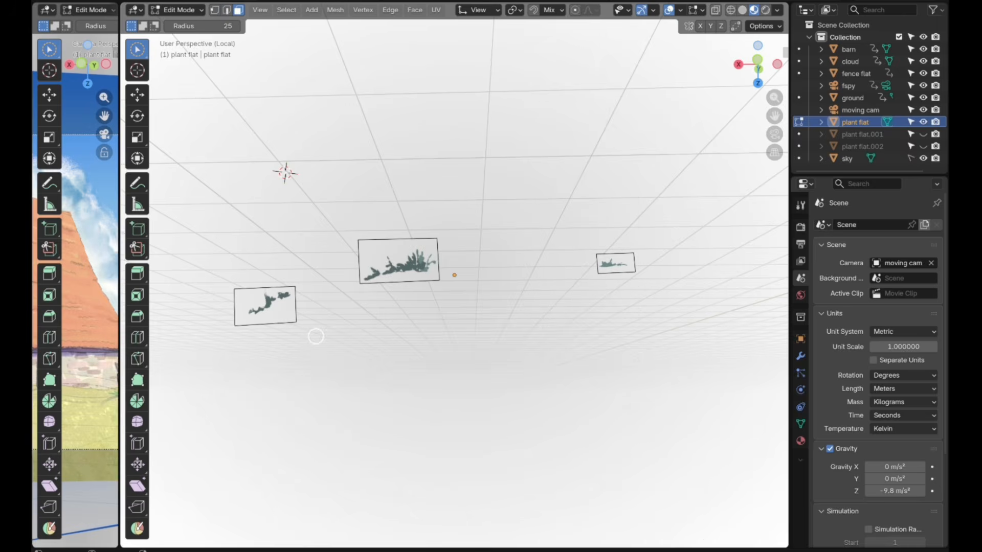
Separate the plant plane by loose parts, return to Object Mode and select the middle plant clump.
{"action": "key", "text": "a"}
{"action": "key", "text": "q"}
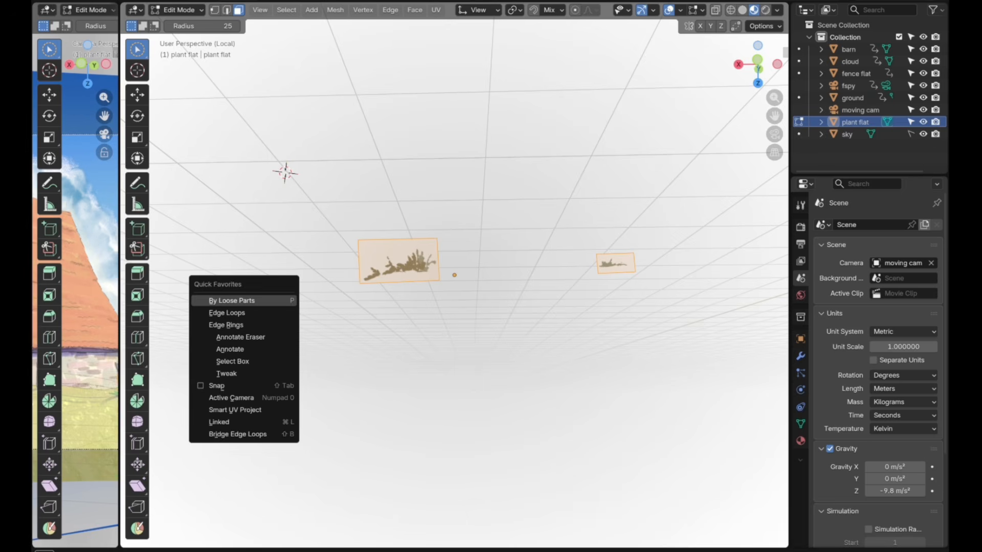
{"action": "left_click", "coordinate": [230, 300]}
{"action": "left_click", "coordinate": [178, 9]}
{"action": "left_click", "coordinate": [185, 24]}
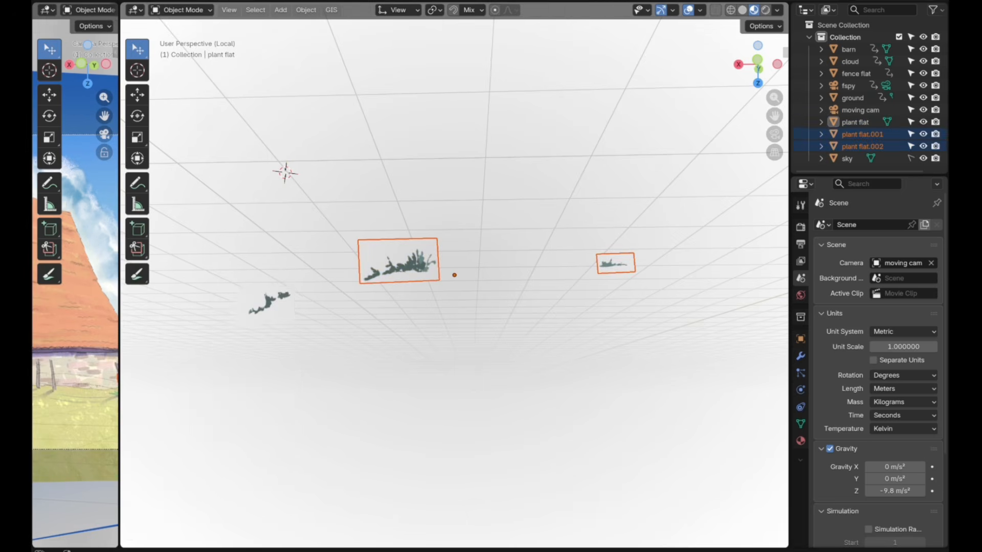
{"action": "left_click", "coordinate": [404, 265]}
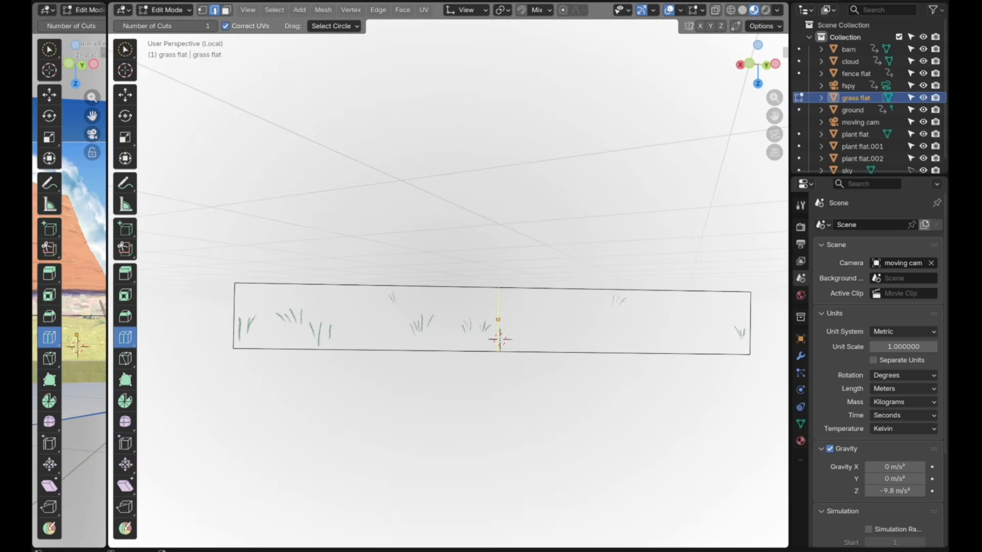
Cut the grass plane around its tufts and separate the tuft pieces by loose parts.
{"action": "left_click_drag", "start_coordinate": [498, 319], "coordinate": [450, 318]}
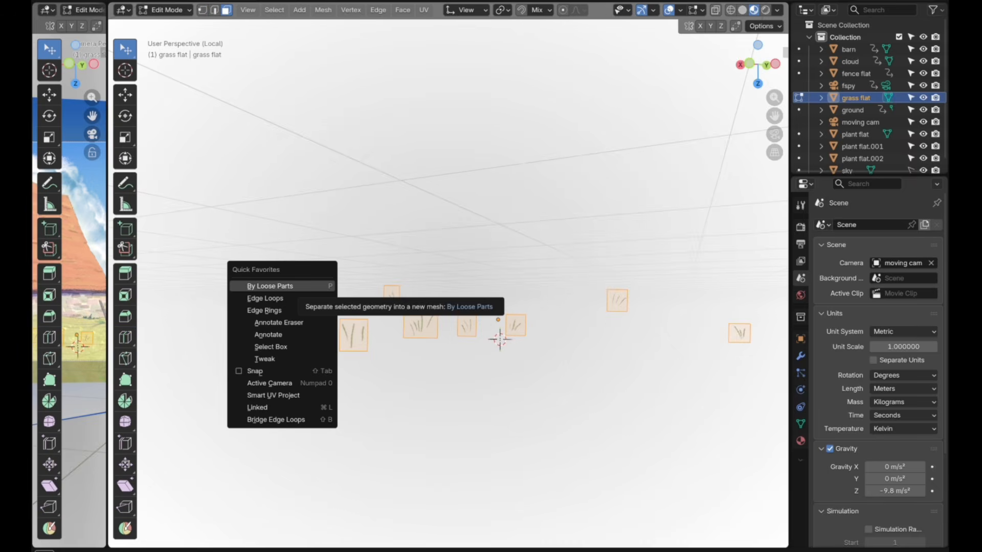
{"action": "left_click", "coordinate": [298, 287]}
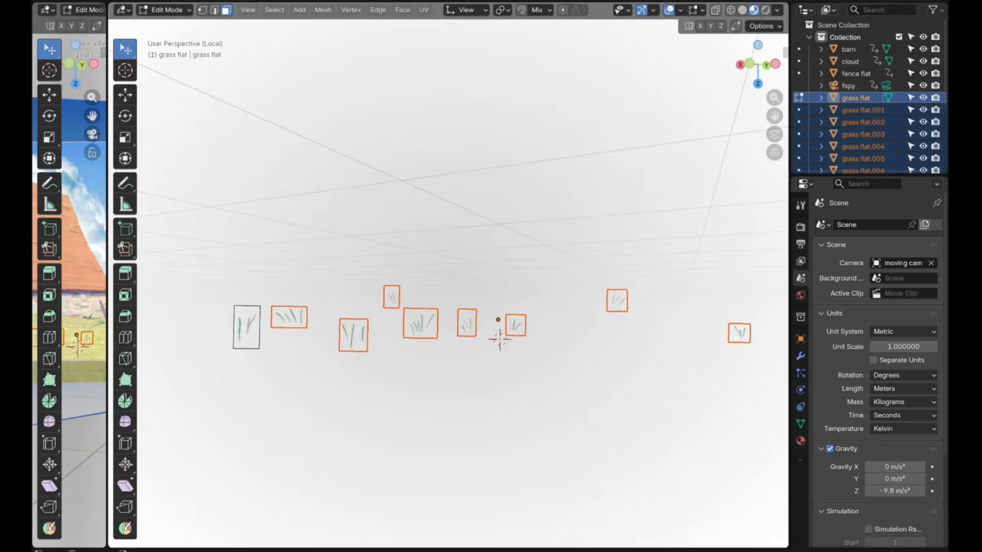
{"action": "left_click_drag", "start_coordinate": [392, 248], "coordinate": [392, 277]}
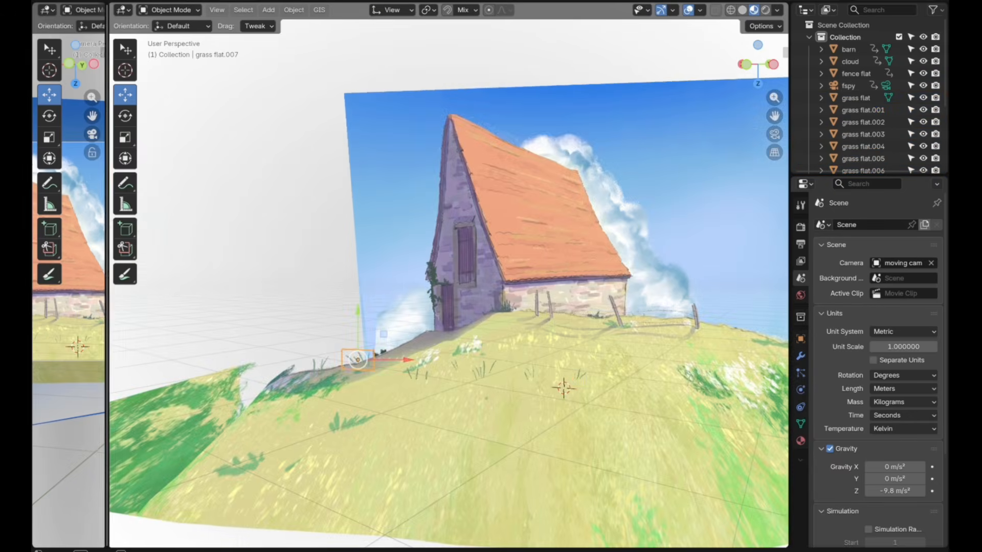
Enlarge the camera view and the object list, and lower the grass flat.004 tuft by about 0.089 m on the hill.
{"action": "left_click_drag", "start_coordinate": [107, 276], "coordinate": [624, 277]}
{"action": "scroll", "coordinate": [327, 277], "scroll_direction": "up", "scroll_amount": 2}
{"action": "middle_click_drag", "start_coordinate": [307, 286], "coordinate": [380, 250], "text": "shift"}
{"action": "left_click_drag", "start_coordinate": [870, 177], "coordinate": [869, 353]}
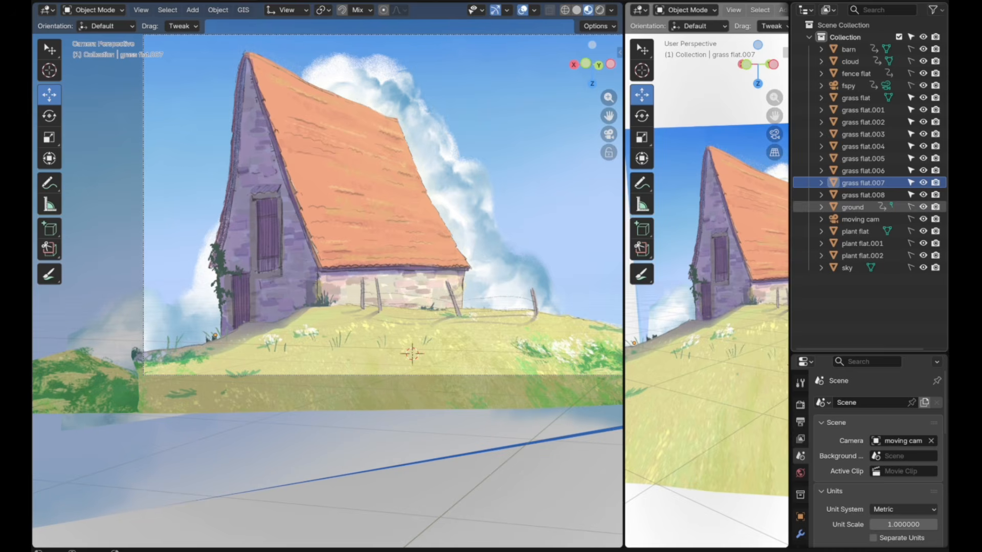
{"action": "scroll", "coordinate": [341, 353], "scroll_direction": "up", "scroll_amount": 1}
{"action": "left_click_drag", "start_coordinate": [341, 353], "coordinate": [340, 358]}
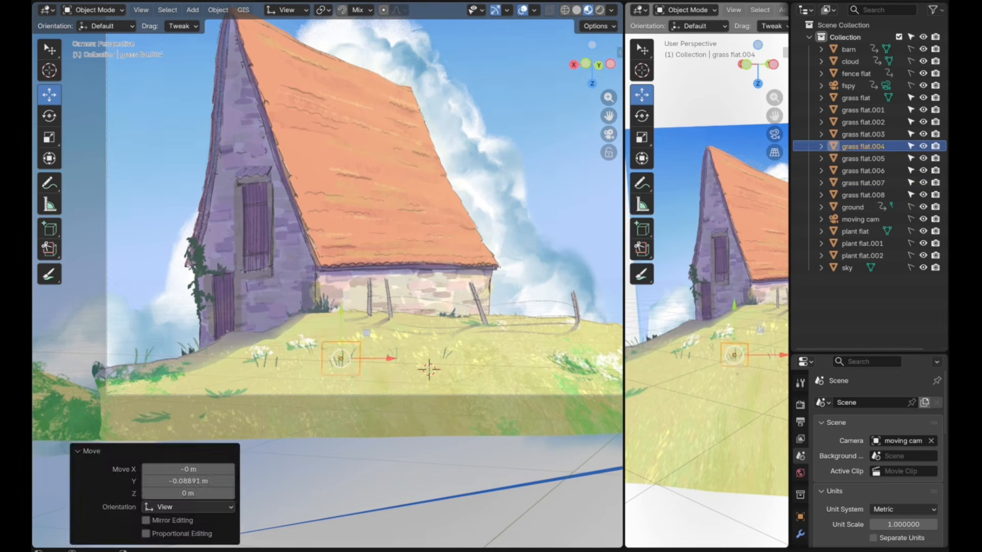
Adjust the snapping options and move the grass flat.008 tuft across the hill ground.
{"action": "key", "text": "alt+a"}
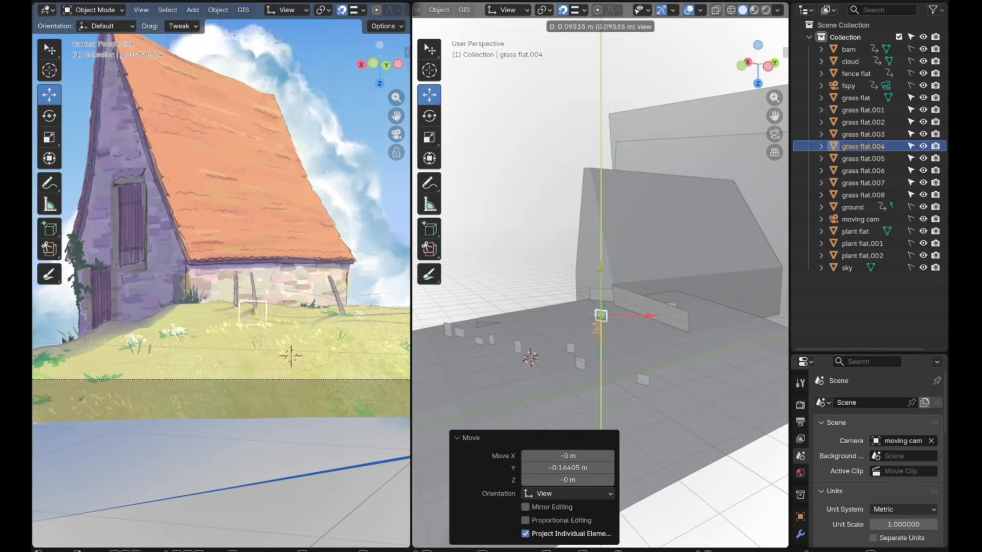
{"action": "left_click", "coordinate": [575, 10]}
{"action": "left_click", "coordinate": [562, 9]}
{"action": "key", "text": "g"}
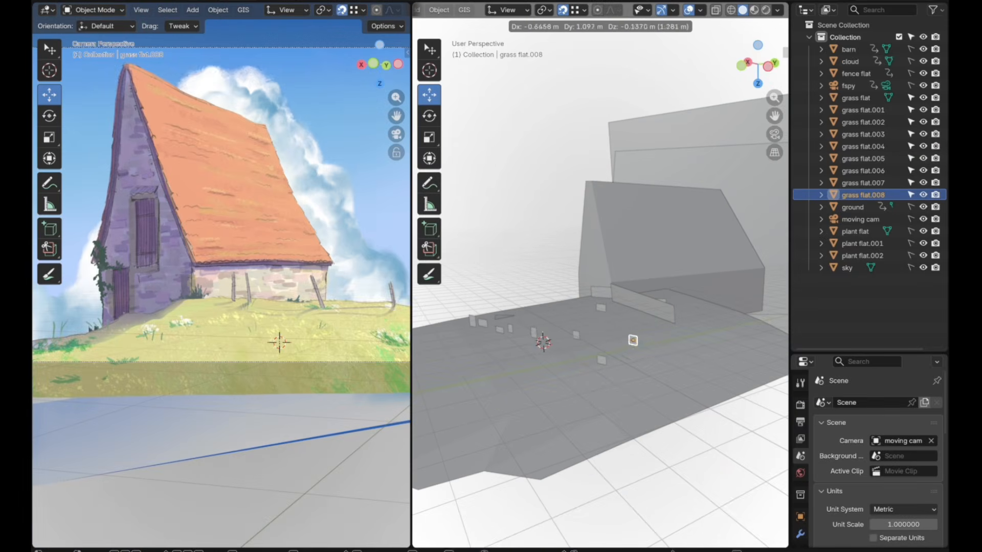
{"action": "key", "text": "Return"}
Reposition the grass flat tuft near the barn door and duplicate the grass tufts across the hill.
{"action": "key", "text": "g"}
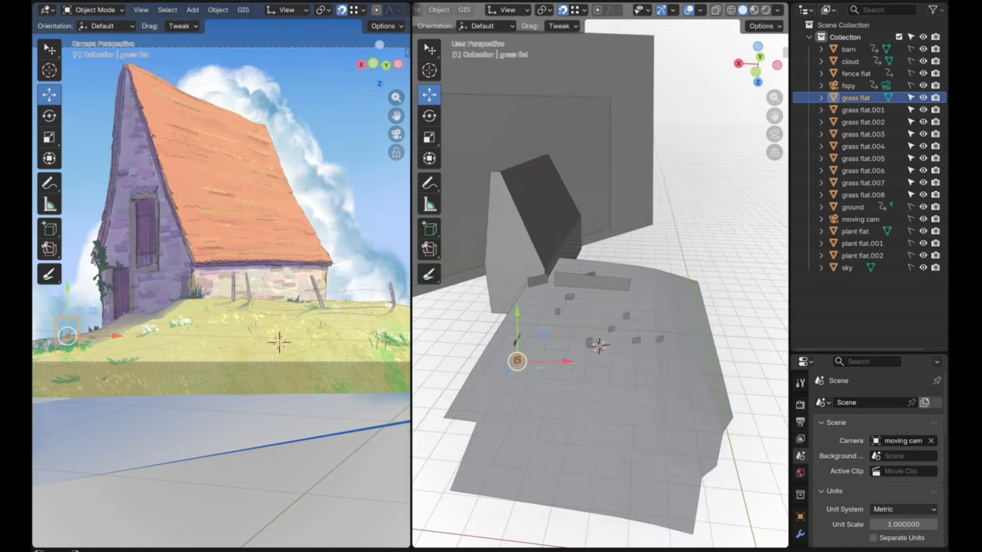
{"action": "key", "text": "shift+d"}
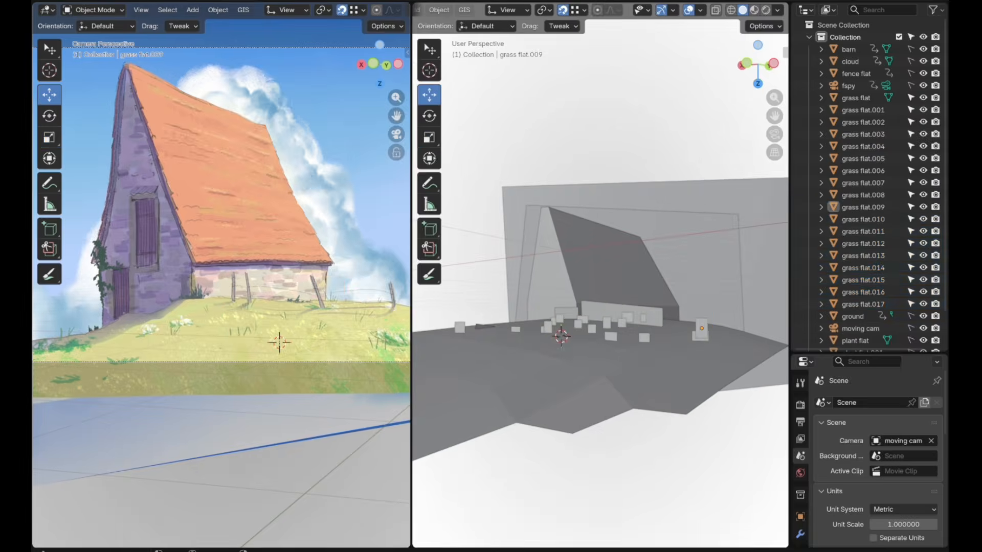
{"action": "key", "text": "Return"}
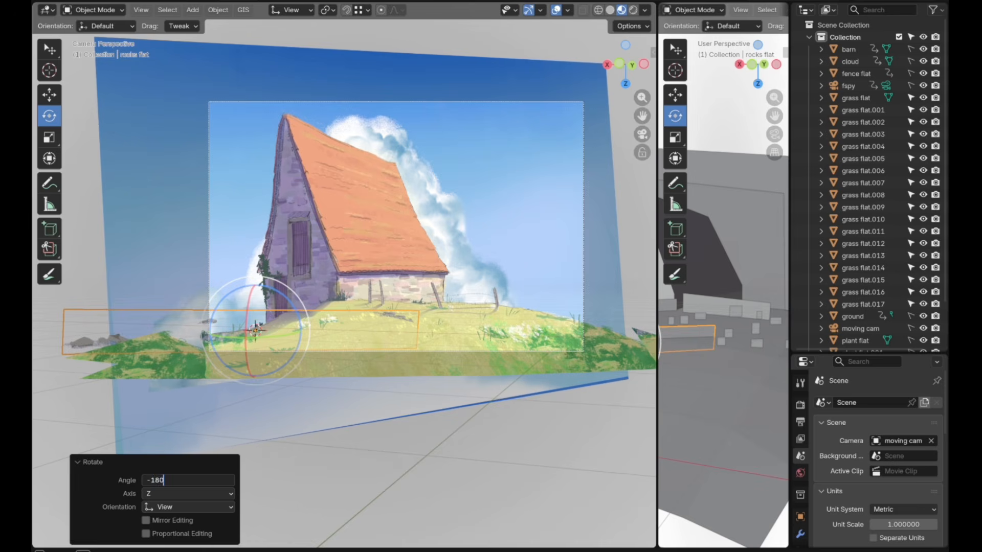
Rotate the rocks flat plane by -180° about the view Z axis and isolate it in local view.
{"action": "key", "text": "Return"}
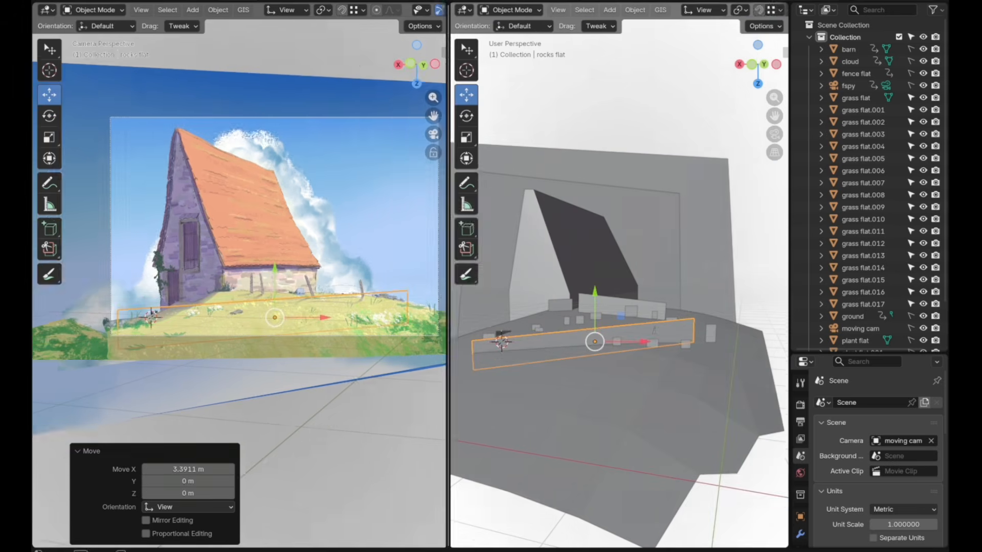
{"action": "key", "text": "KP_Divide"}
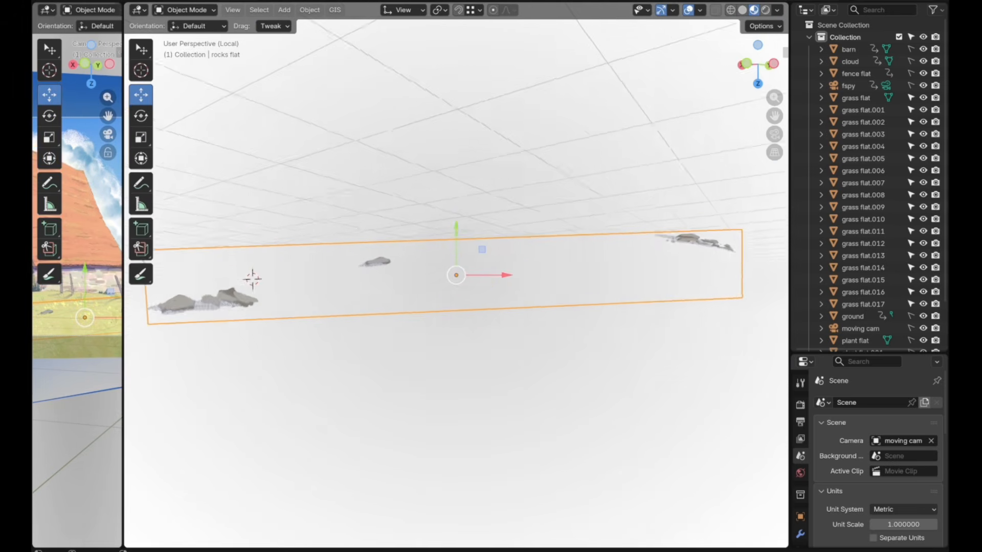
Divide the rocks plane in Edit Mode with vertical loop cuts beside each rock group and one lengthwise cut.
{"action": "key", "text": "Tab"}
{"action": "key", "text": "ctrl+r"}
{"action": "left_click", "coordinate": [280, 314]}
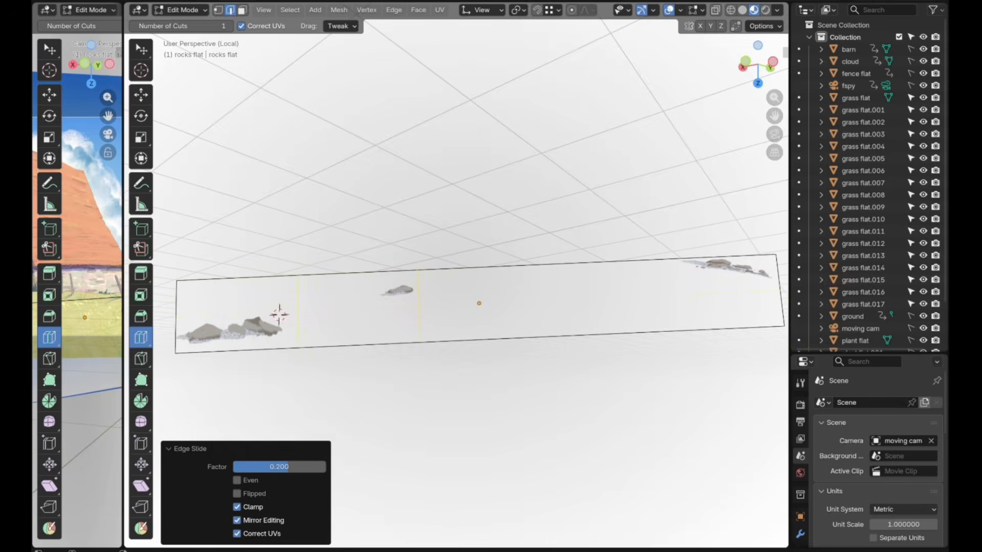
{"action": "left_click_drag", "start_coordinate": [615, 276], "coordinate": [692, 273]}
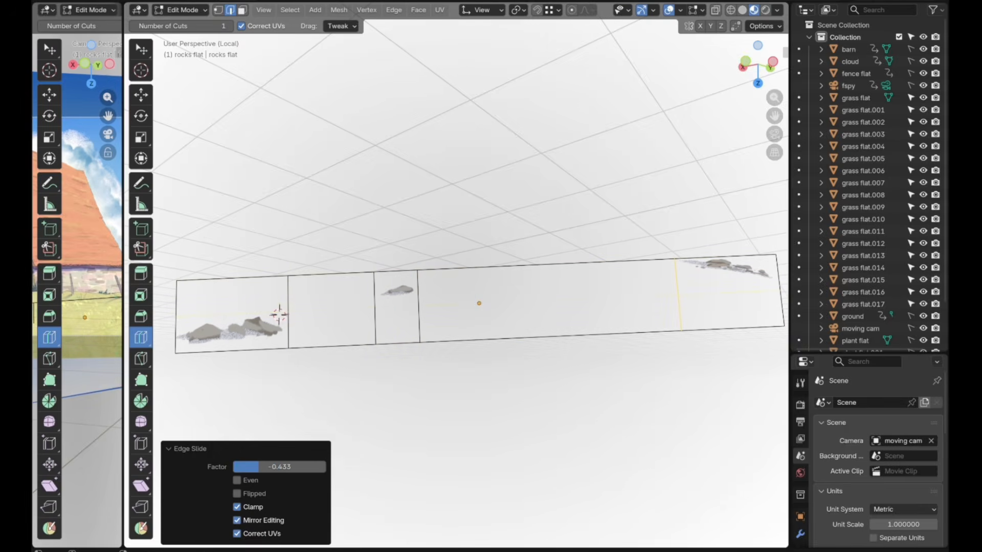
{"action": "left_click", "coordinate": [280, 314]}
{"action": "key", "text": "w"}
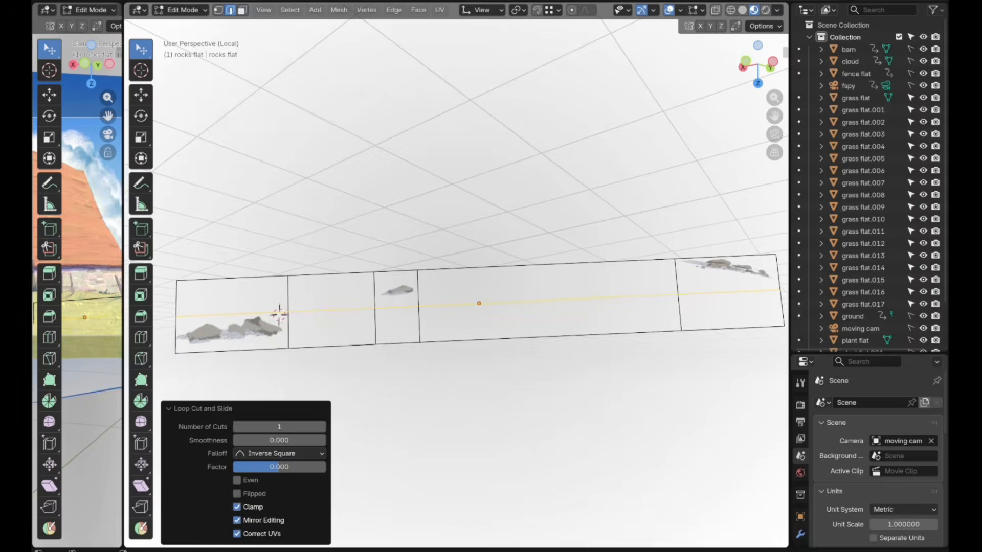
Select the empty faces around the three rock groups on the rocks plane and delete them.
{"action": "key", "text": "3"}
{"action": "left_click", "coordinate": [232, 296]}
{"action": "left_click", "coordinate": [332, 293], "text": "shift"}
{"action": "left_click", "coordinate": [332, 328], "text": "shift"}
{"action": "left_click", "coordinate": [398, 325], "text": "shift"}
{"action": "left_click", "coordinate": [547, 283], "text": "shift"}
{"action": "key", "text": "x"}
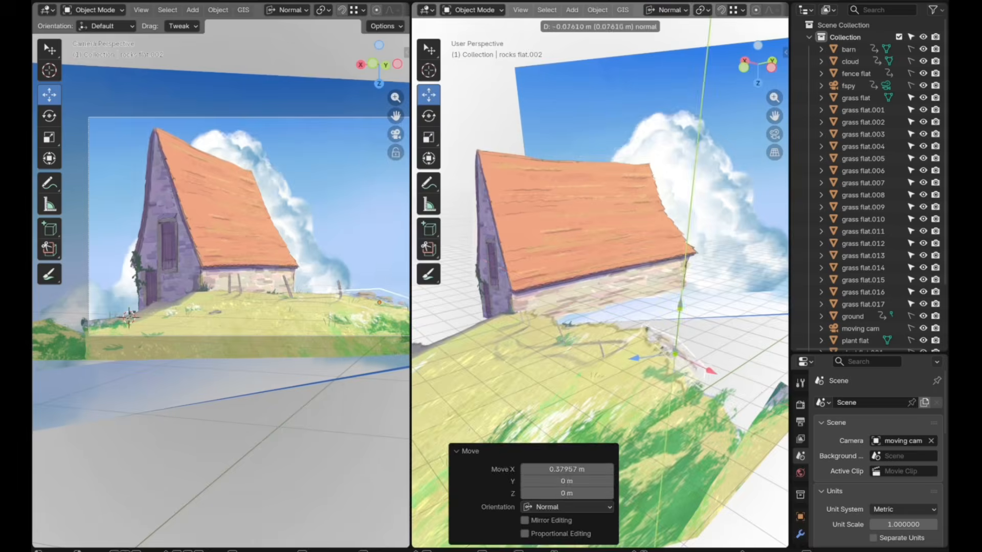
Scale and move the rocks flat.002 piece onto the hill crest beyond the fence.
{"action": "middle_click_drag", "start_coordinate": [604, 286], "coordinate": [609, 327]}
{"action": "key", "text": "shift+space"}
{"action": "key", "text": "s"}
{"action": "key", "text": "shift+space"}
{"action": "key", "text": "g"}
{"action": "scroll", "coordinate": [220, 245], "scroll_direction": "down", "scroll_amount": 1}
{"action": "mouse_move", "coordinate": [624, 353]}
{"action": "left_mouse_down"}
{"action": "mouse_move", "coordinate": [631, 328]}
{"action": "mouse_move", "coordinate": [627, 340]}
{"action": "left_mouse_up"}
Fine-tune the rock piece's position and size so it sits on the crest beside the last fence post.
{"action": "scroll", "coordinate": [219, 245], "scroll_direction": "up", "scroll_amount": 4}
{"action": "middle_click_drag", "start_coordinate": [287, 256], "coordinate": [220, 251], "text": "shift"}
{"action": "left_click_drag", "start_coordinate": [629, 343], "coordinate": [622, 352]}
{"action": "left_click_drag", "start_coordinate": [636, 287], "coordinate": [636, 278]}
{"action": "scroll", "coordinate": [220, 246], "scroll_direction": "down", "scroll_amount": 2}
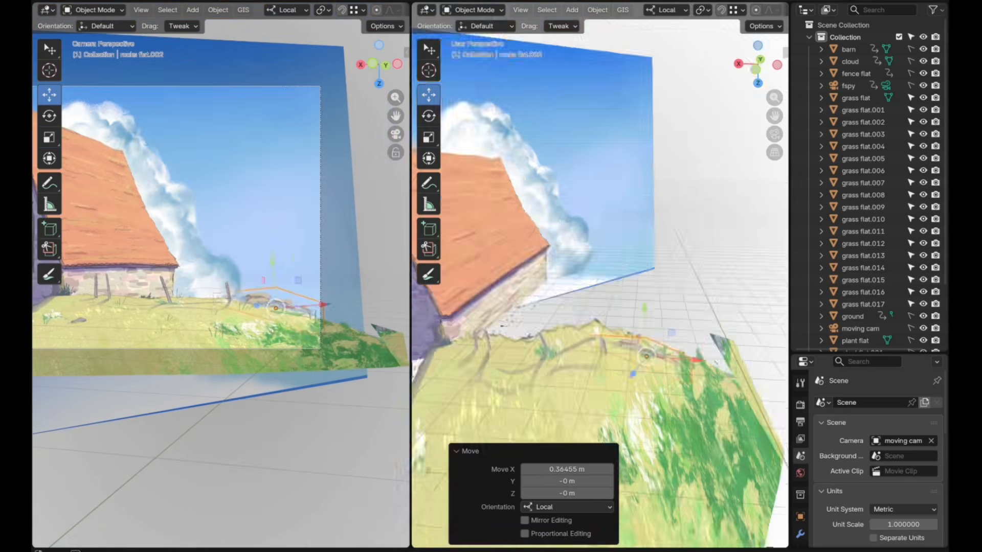
{"action": "middle_click_drag", "start_coordinate": [604, 256], "coordinate": [624, 307]}
{"action": "left_click", "coordinate": [624, 357]}
{"action": "key", "text": "s"}
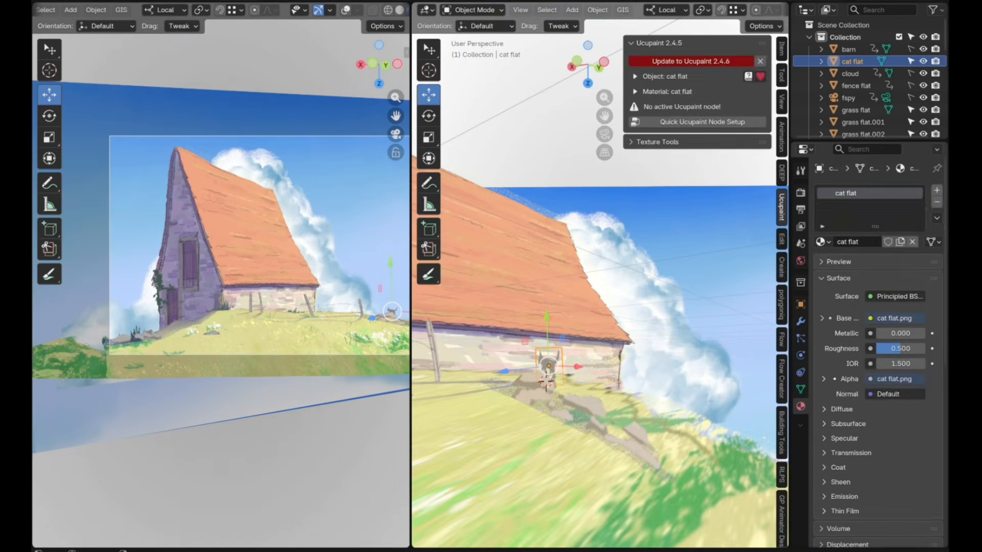
Examine the assembled barn scene from several angles, check the ground and cloud planes, and return to the camera view.
{"action": "left_click", "coordinate": [416, 479]}
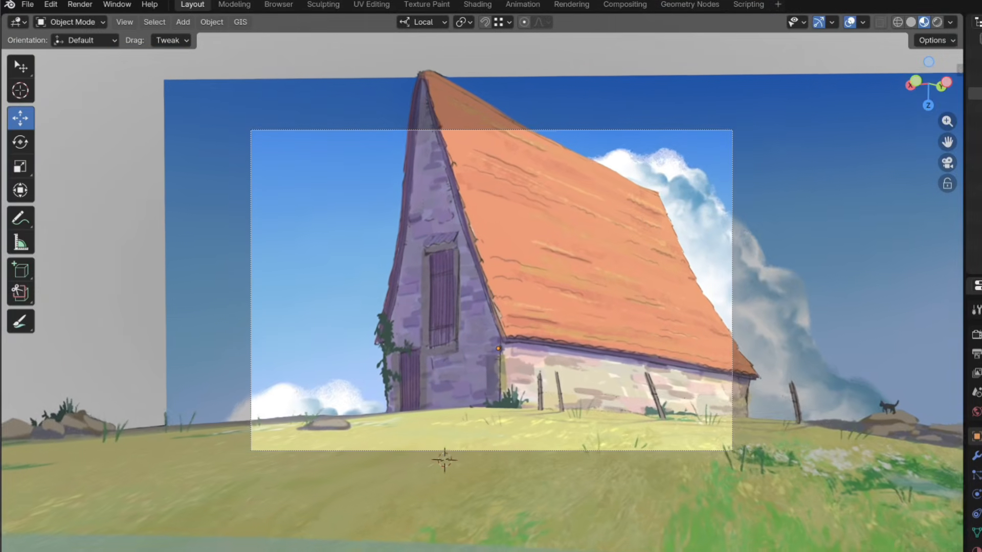
{"action": "middle_click_drag", "start_coordinate": [480, 287], "coordinate": [547, 304]}
{"action": "scroll", "coordinate": [482, 283], "scroll_direction": "down", "scroll_amount": 3}
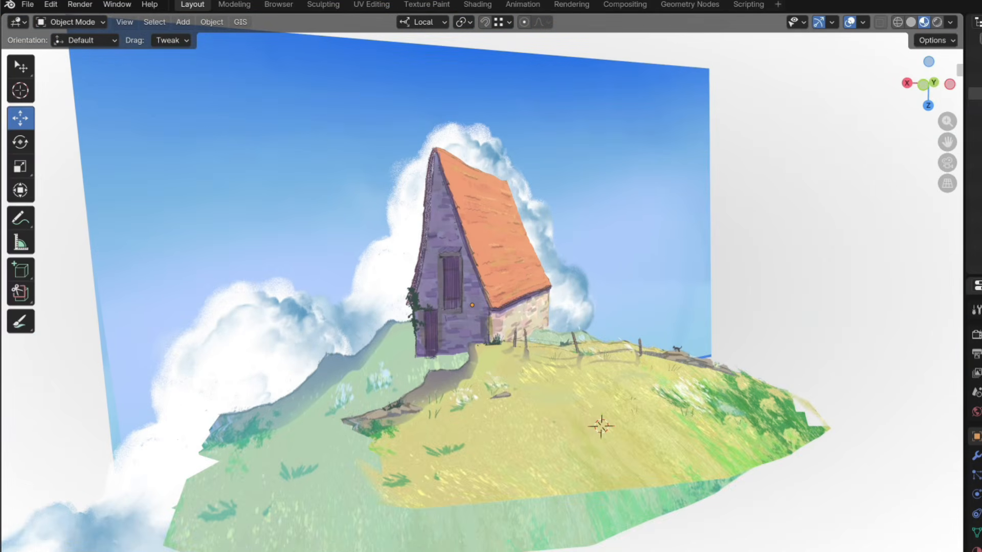
{"action": "middle_click_drag", "start_coordinate": [482, 284], "coordinate": [495, 306]}
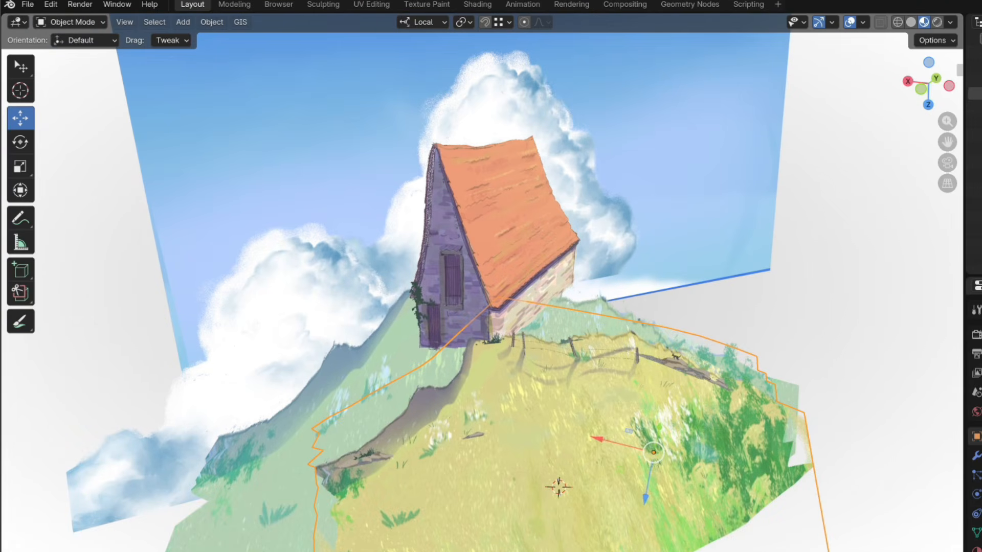
{"action": "left_click", "coordinate": [266, 353]}
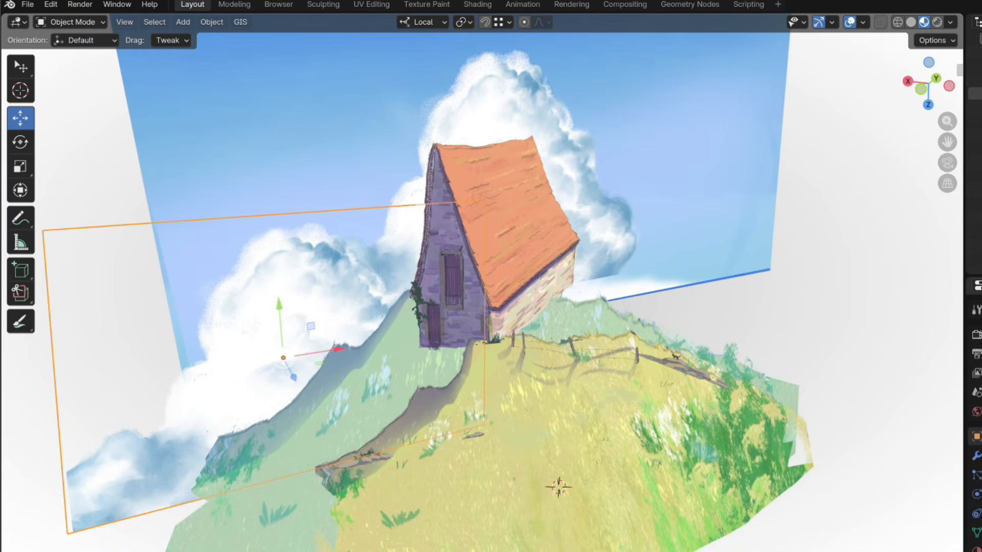
{"action": "left_click", "coordinate": [517, 110]}
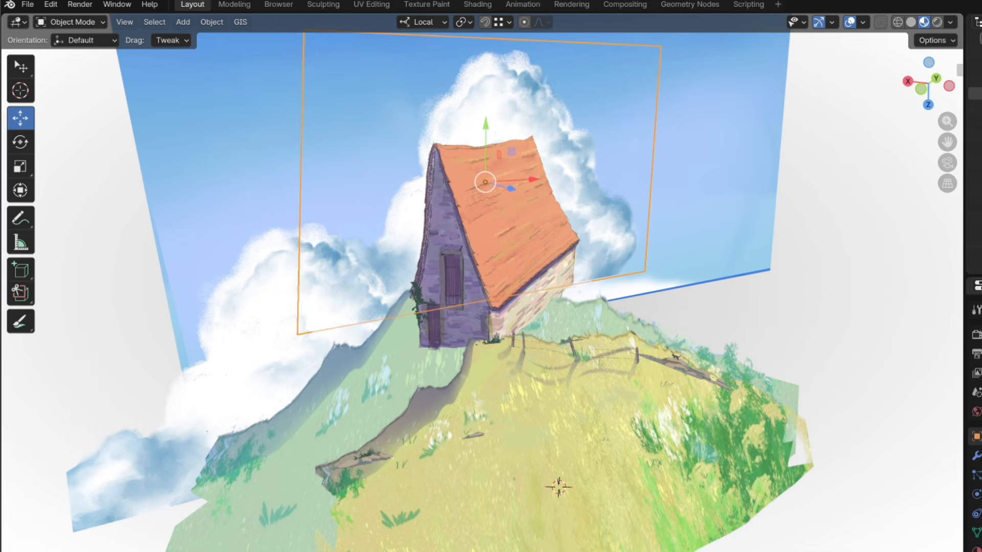
{"action": "left_click", "coordinate": [276, 322]}
{"action": "key", "text": "KP_0"}
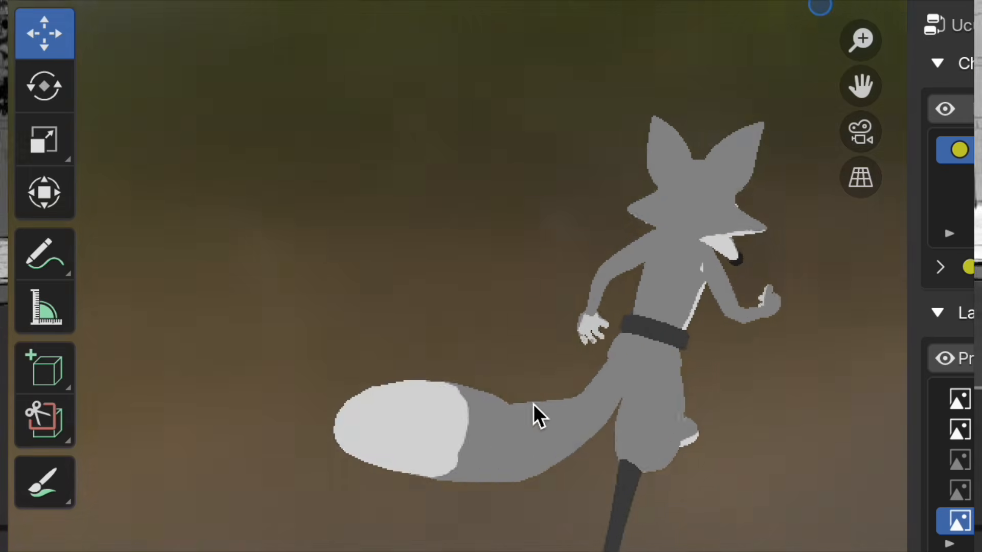
Inspect the rigged fox and the barn doorway from several angles, and play the animation through the camera view.
{"action": "middle_click_drag", "start_coordinate": [532, 404], "coordinate": [132, 327]}
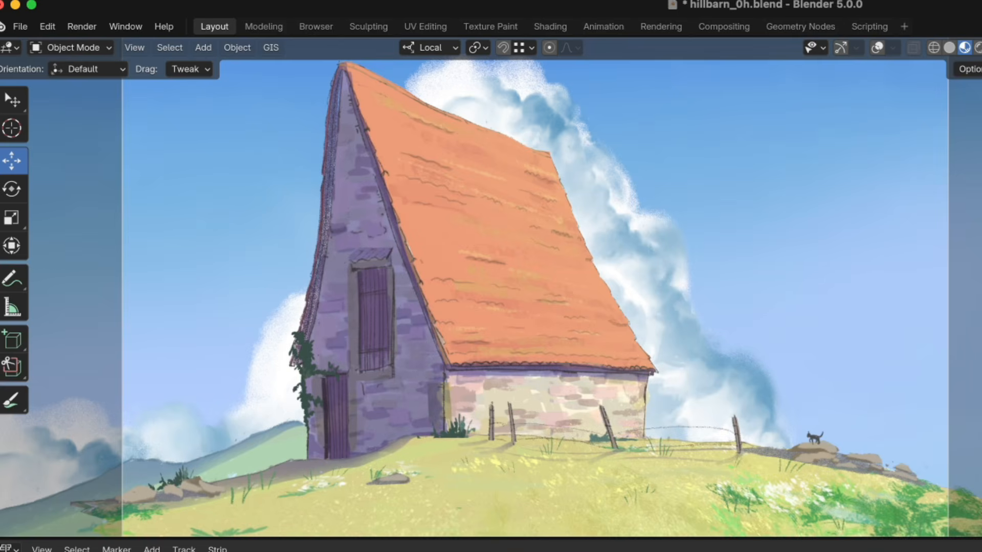
{"action": "scroll", "coordinate": [529, 286], "scroll_direction": "down", "scroll_amount": 2}
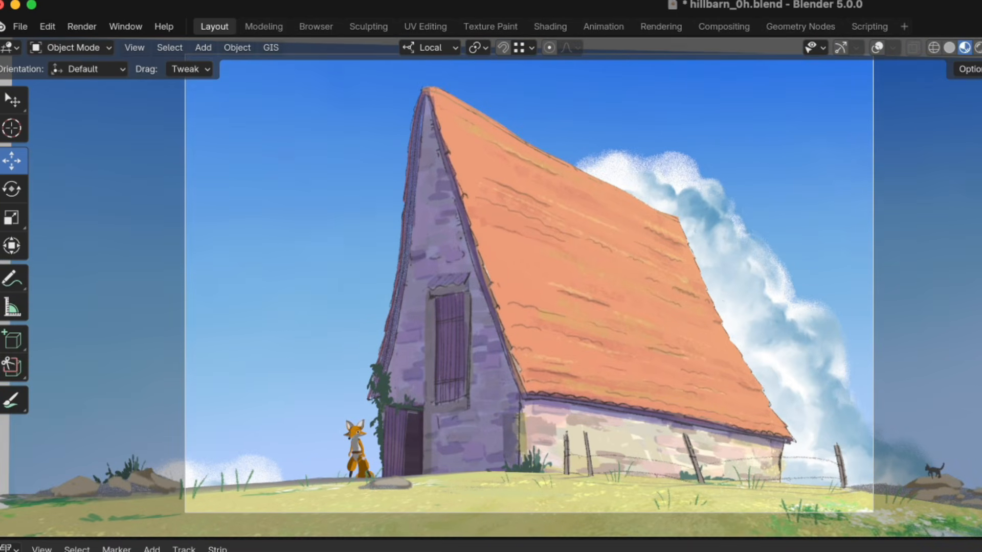
{"action": "middle_click_drag", "start_coordinate": [491, 287], "coordinate": [705, 340]}
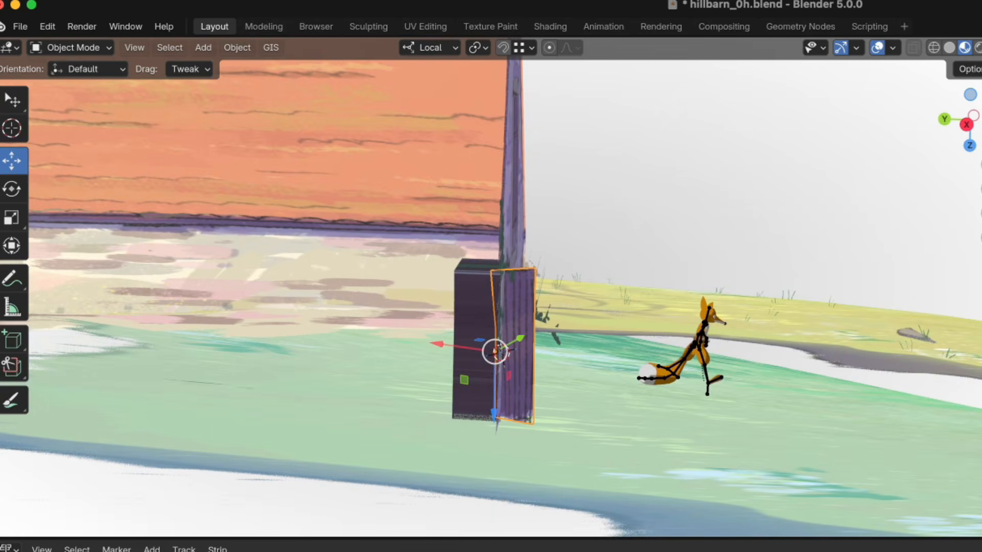
{"action": "middle_click_drag", "start_coordinate": [613, 307], "coordinate": [399, 292]}
{"action": "left_click", "coordinate": [614, 287]}
{"action": "middle_click_drag", "start_coordinate": [614, 286], "coordinate": [706, 286]}
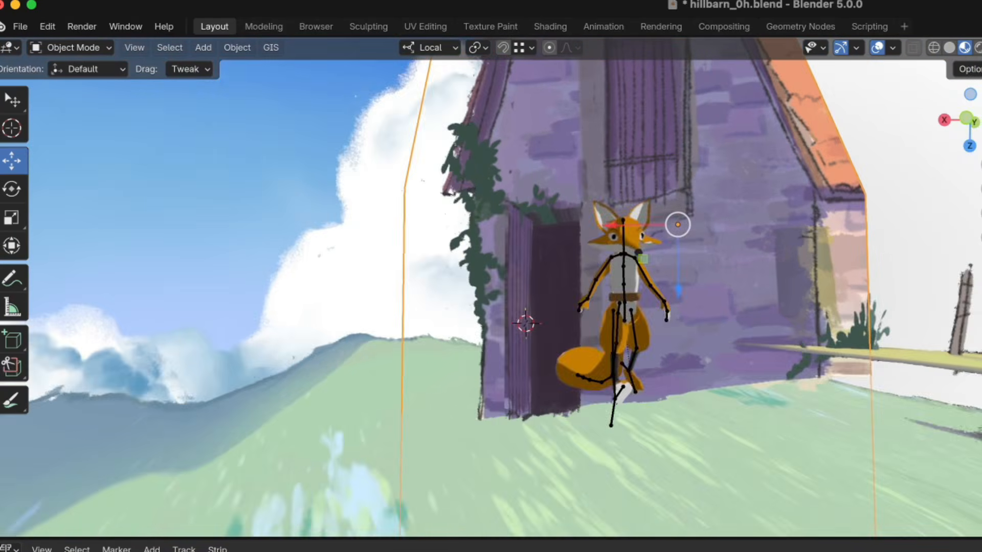
{"action": "middle_click_drag", "start_coordinate": [562, 296], "coordinate": [619, 312]}
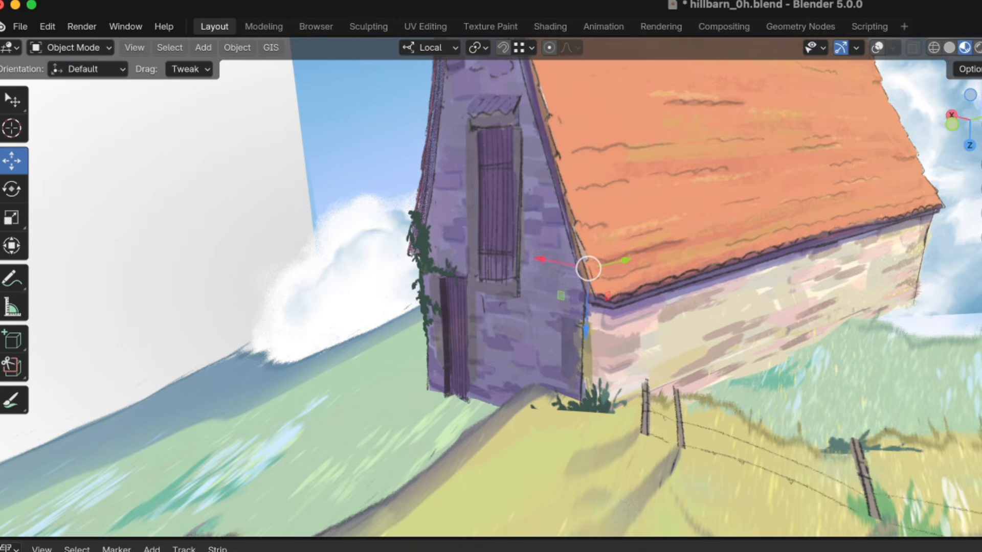
{"action": "key", "text": "KP_0"}
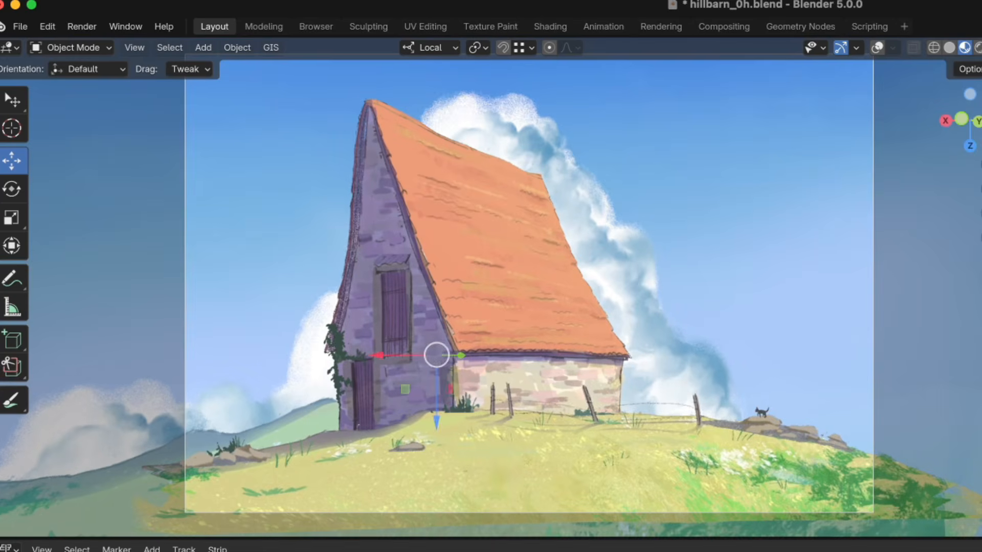
{"action": "key", "text": "space"}
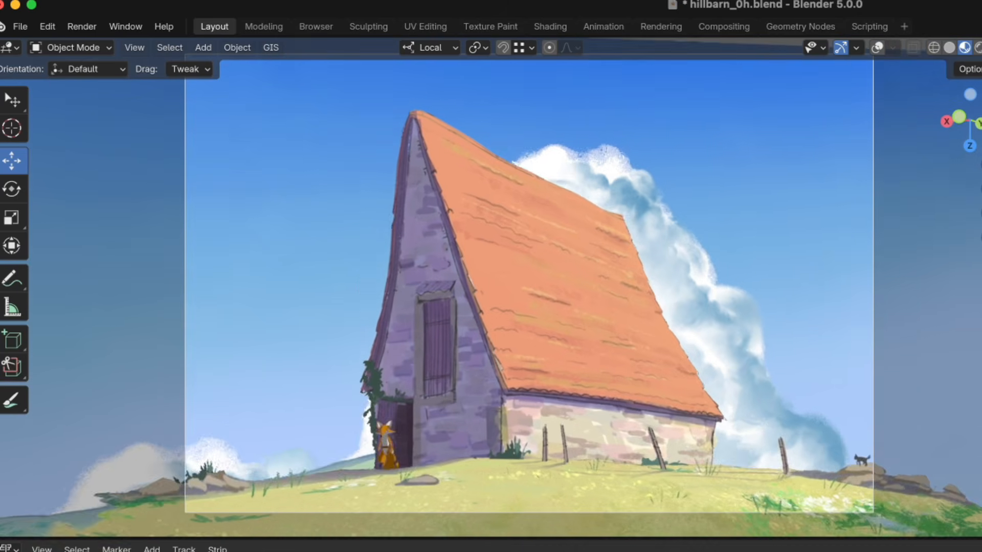